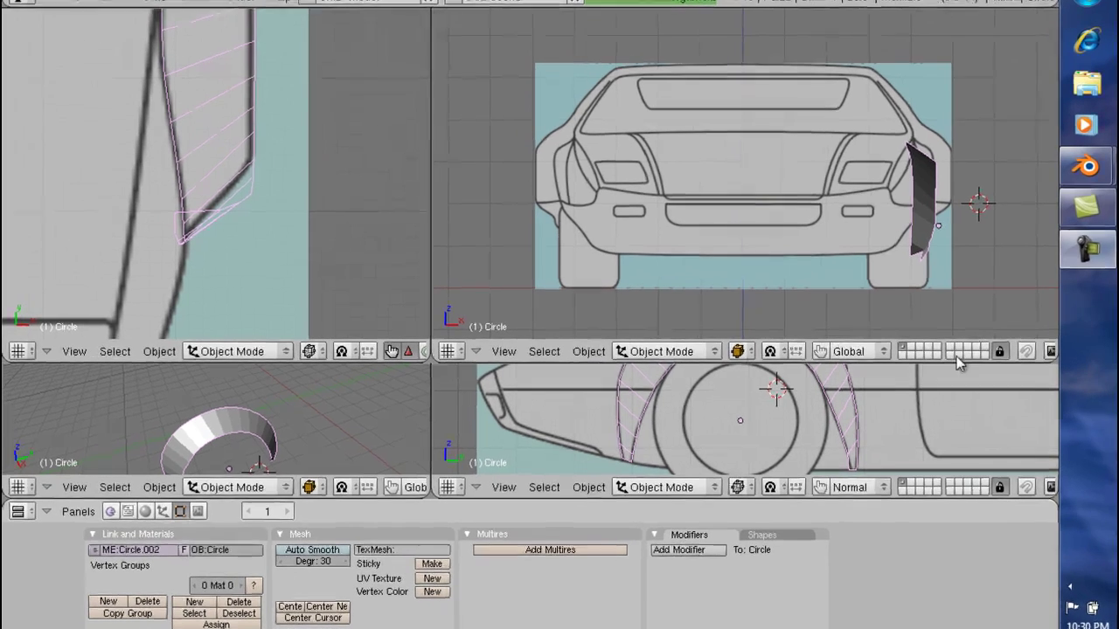
left_click(738, 237)
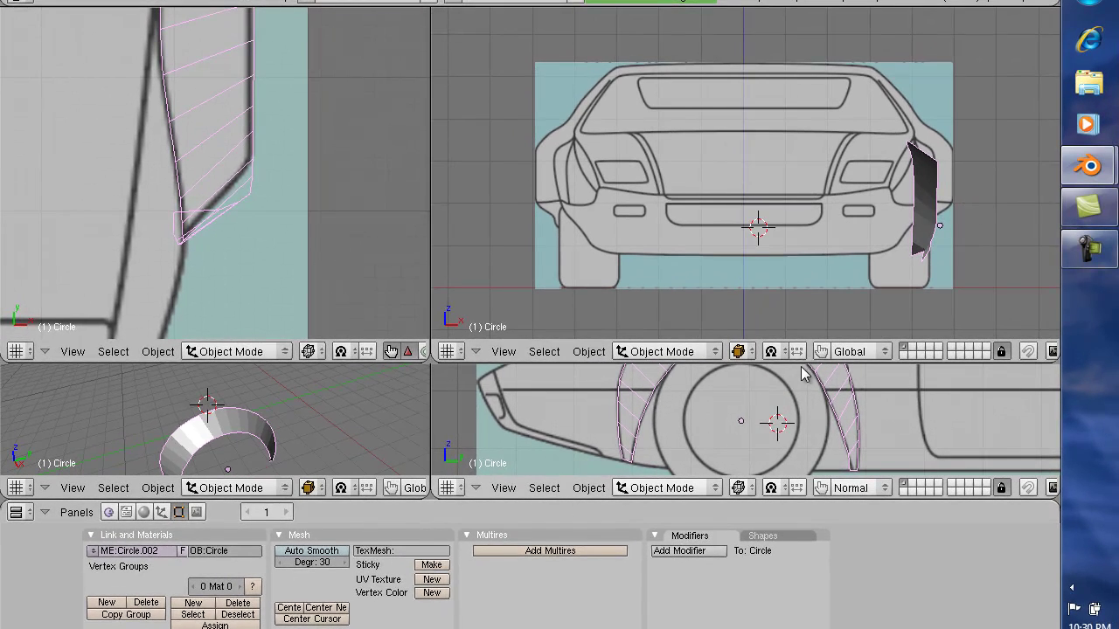
left_click_drag(803, 367, 799, 204)
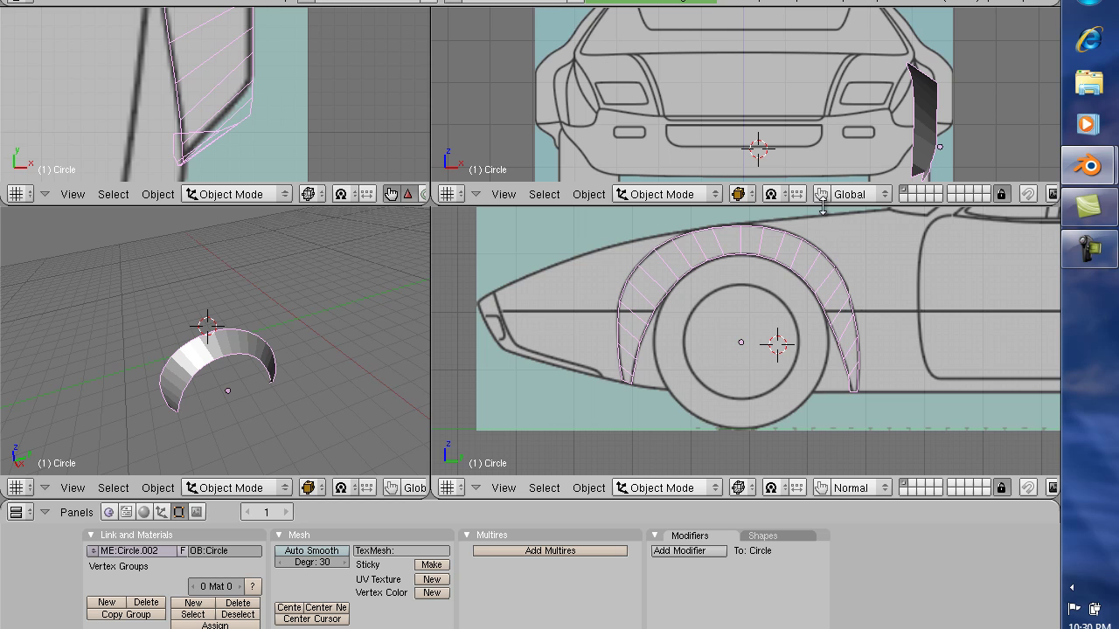
left_click_drag(826, 204, 856, 347)
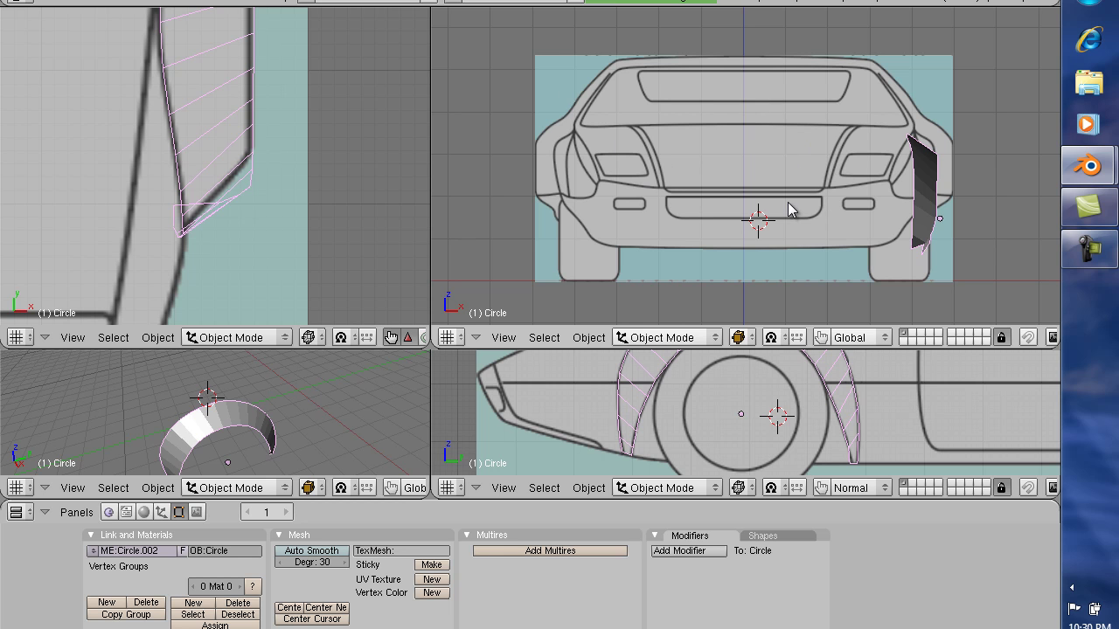
left_click(457, 89)
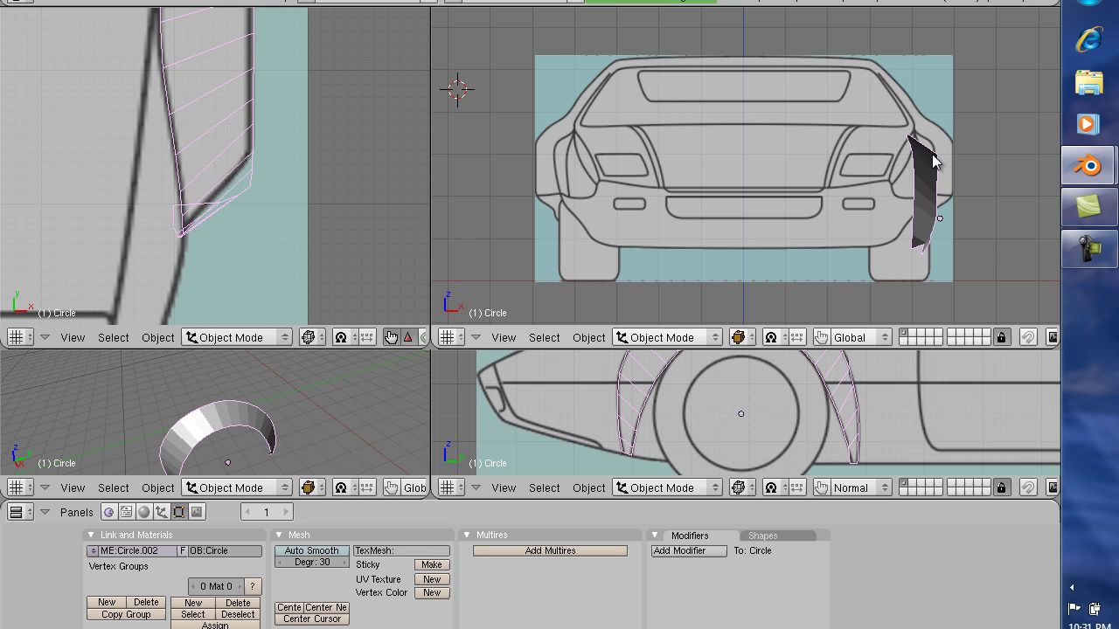
left_click_drag(775, 348, 811, 220)
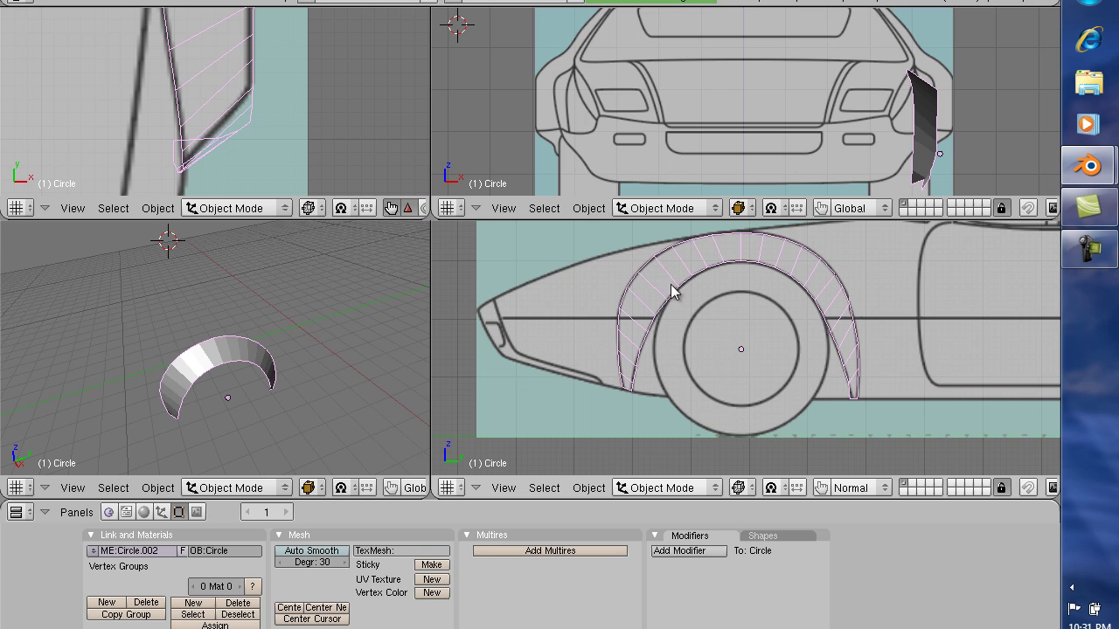
left_click_drag(722, 219, 729, 353)
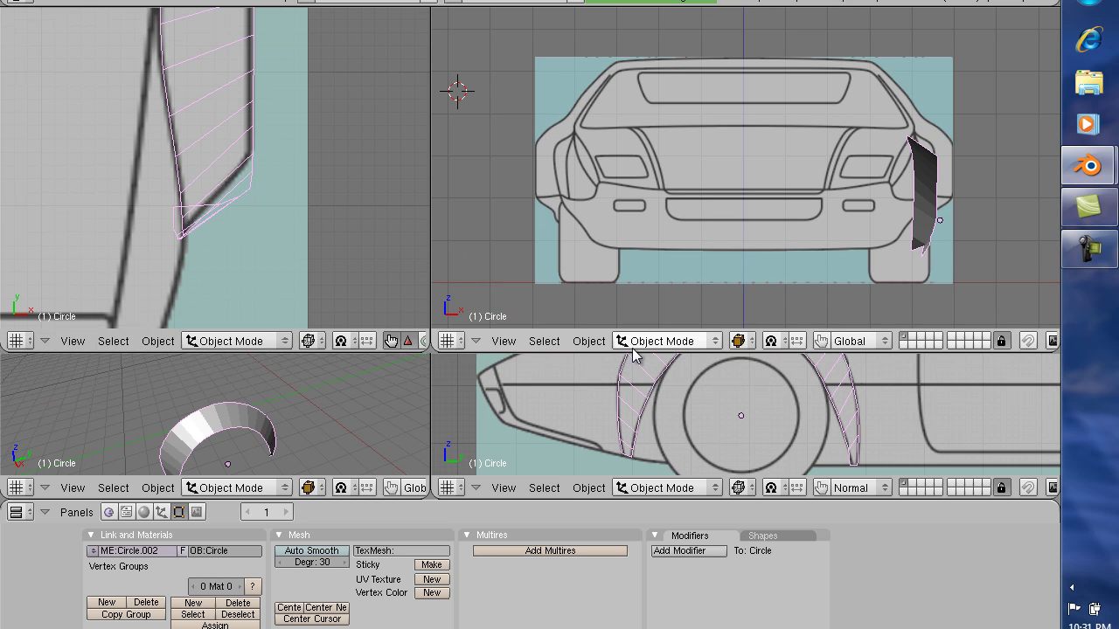
left_click_drag(632, 353, 631, 255)
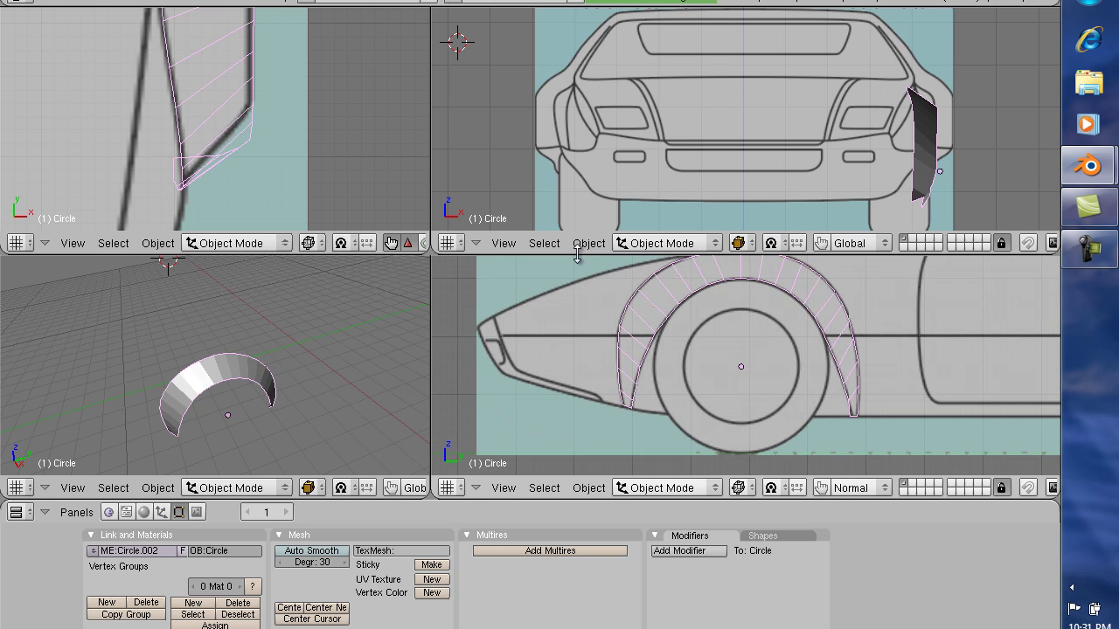
mouse_move(577, 255)
left_mouse_down()
mouse_move(582, 219)
mouse_move(591, 271)
left_mouse_up()
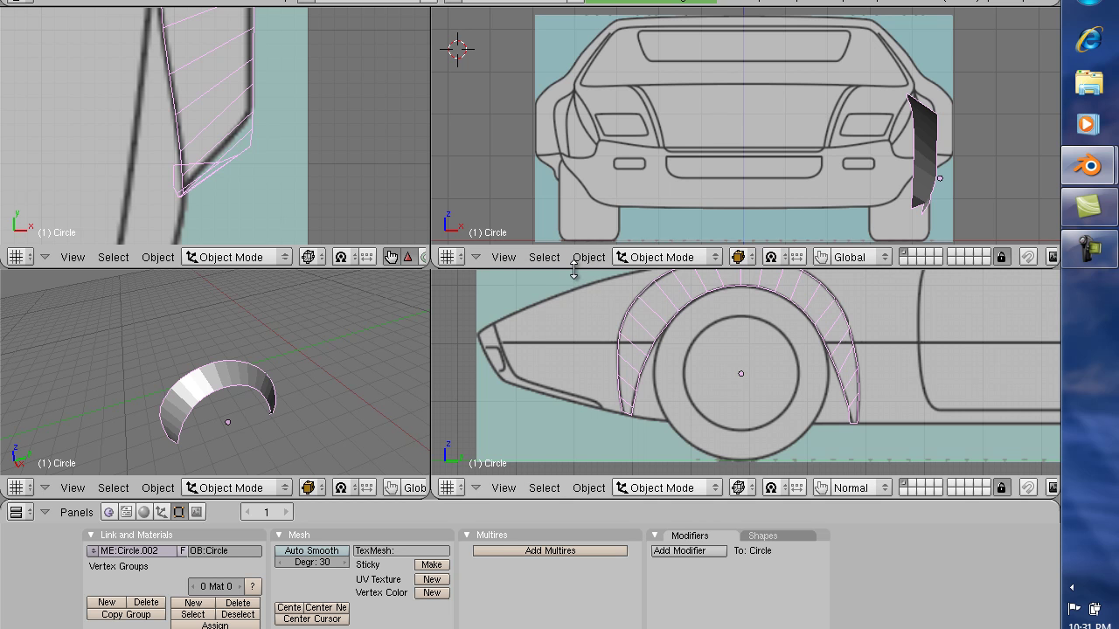
left_click_drag(575, 267, 610, 224)
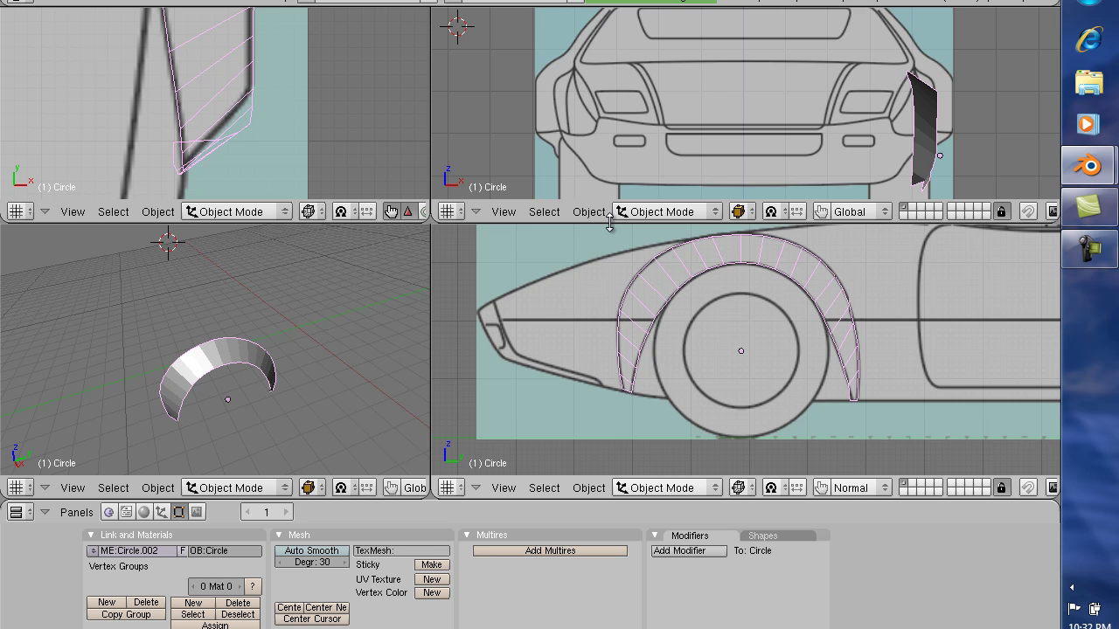
Enlarge the side view of the car and enter Edit Mode on the front wheel arch mesh.
left_click_drag(605, 224, 609, 157)
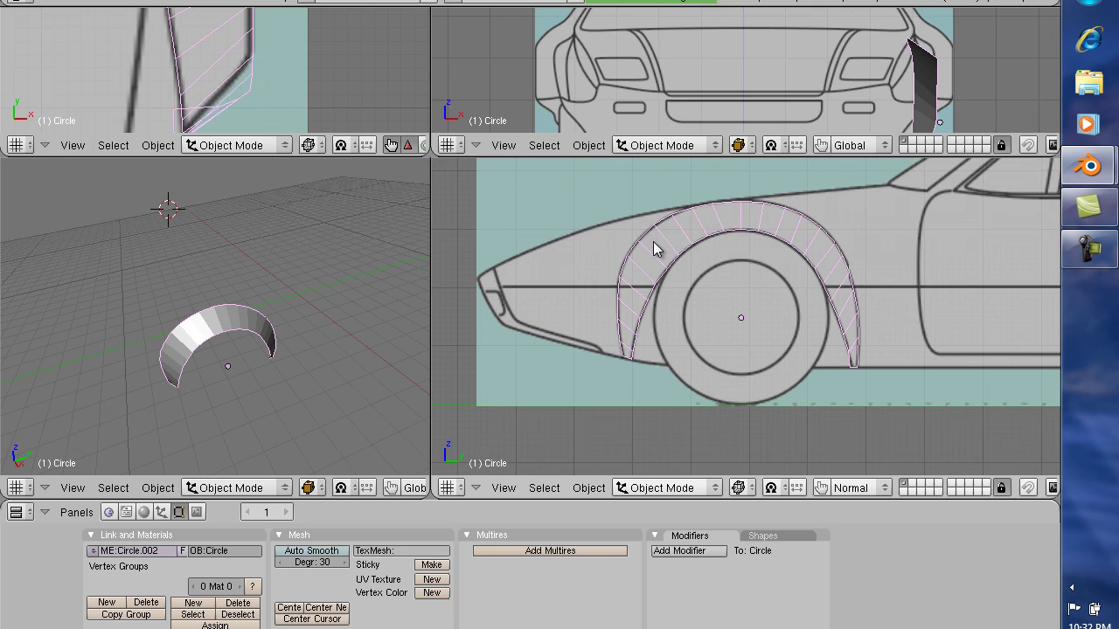
key("Tab")
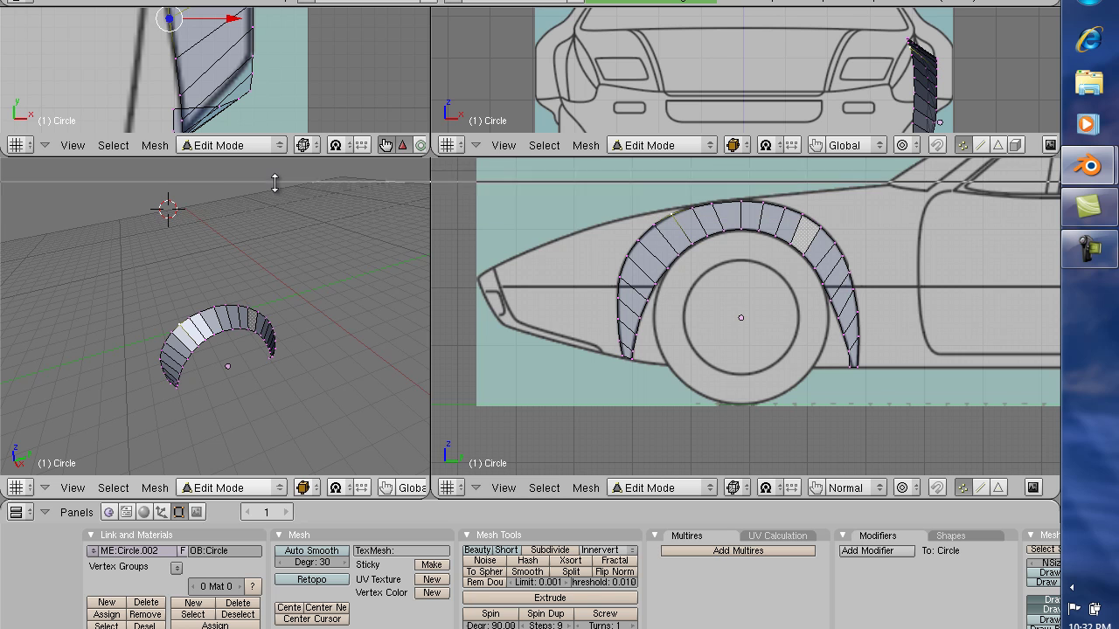
left_click_drag(430, 268, 199, 267)
left_click_drag(373, 156, 373, 52)
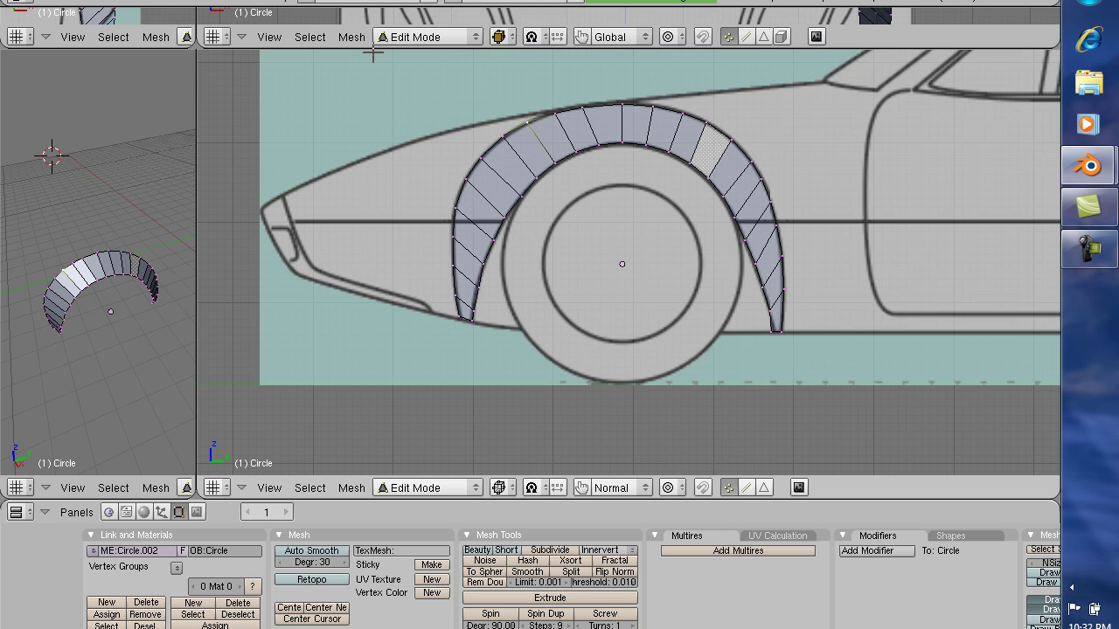
Select the vertices along the outer edge of the wheel arch, from its lower front end over the top to the rear end.
right_click(460, 313)
right_click(454, 266, "shift")
right_click(452, 237, "shift")
right_click(453, 207, "shift")
right_click(463, 179, "shift")
right_click(483, 156, "shift")
right_click(505, 136, "shift")
right_click(527, 120, "shift")
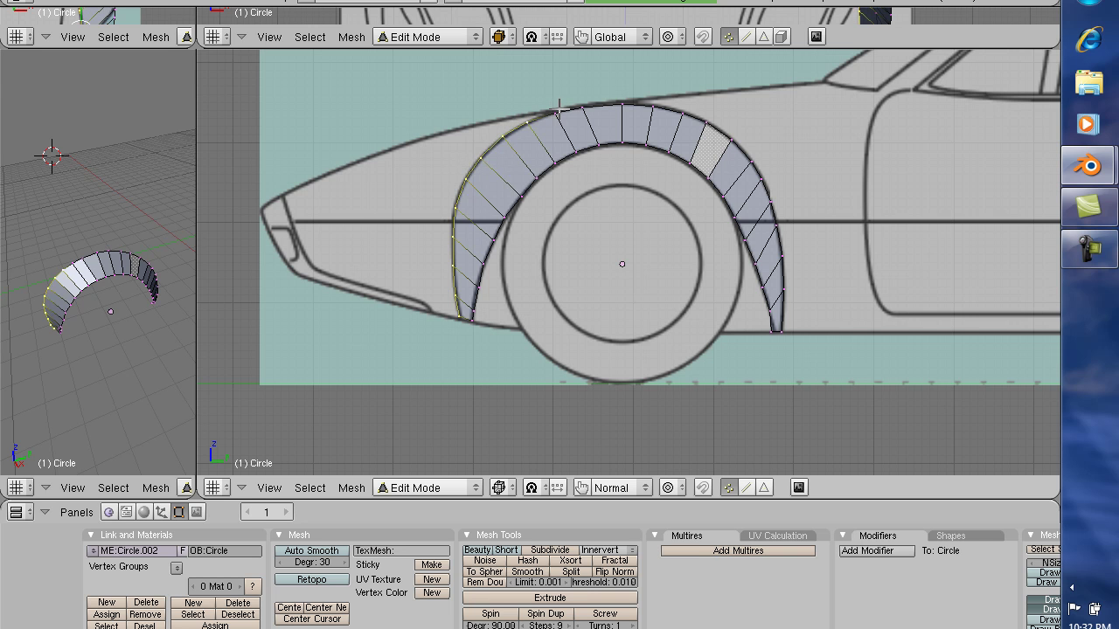
right_click(556, 112, "shift")
right_click(583, 107, "shift")
right_click(622, 105, "shift")
right_click(652, 106, "shift")
right_click(682, 110, "shift")
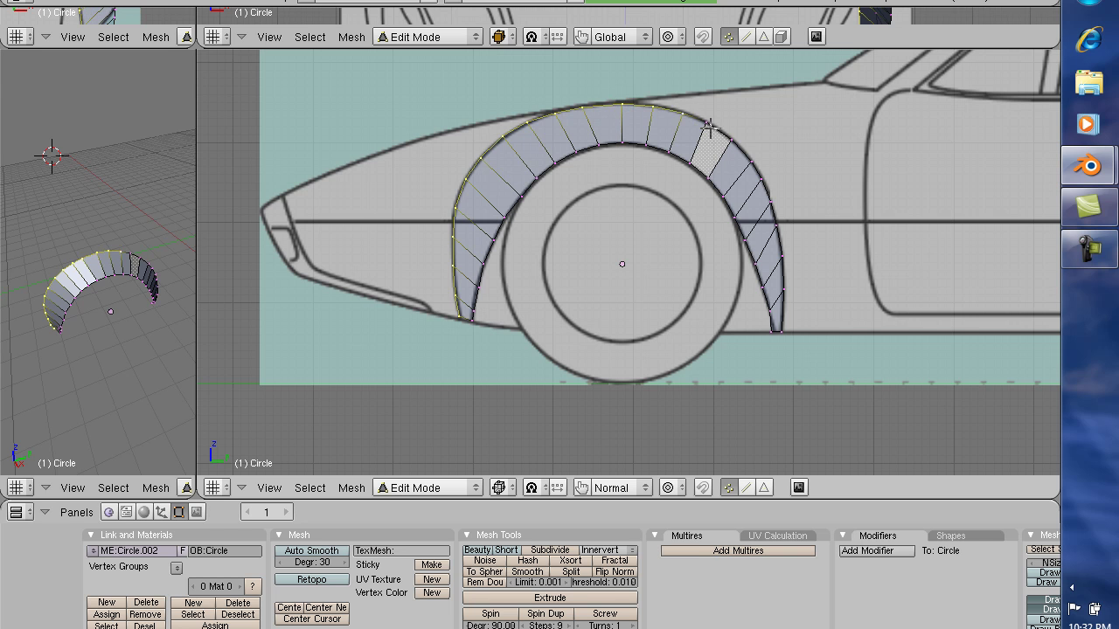
right_click(707, 124, "shift")
right_click(726, 135, "shift")
right_click(755, 163, "shift")
right_click(770, 202, "shift")
key("g")
key("z")
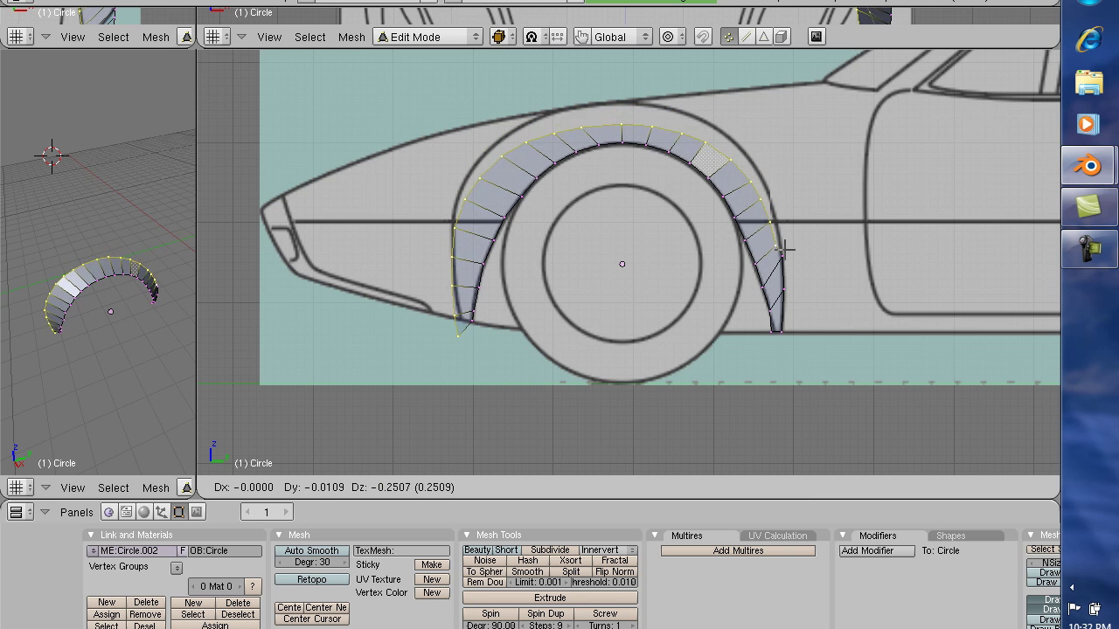
key("z")
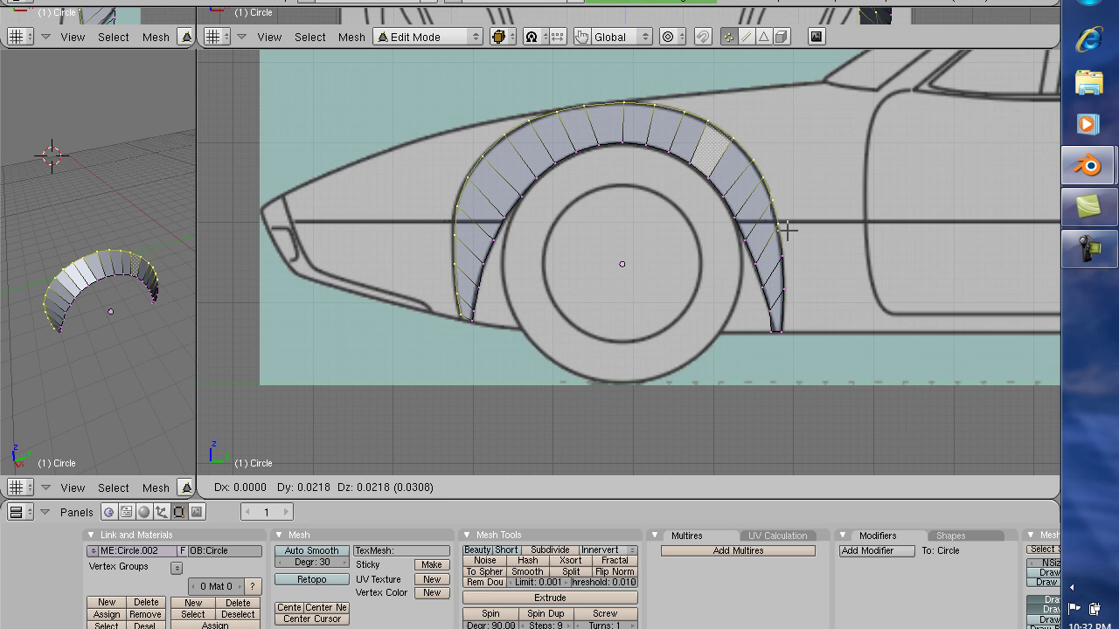
key("z")
key("z")
key("z")
left_click(786, 230)
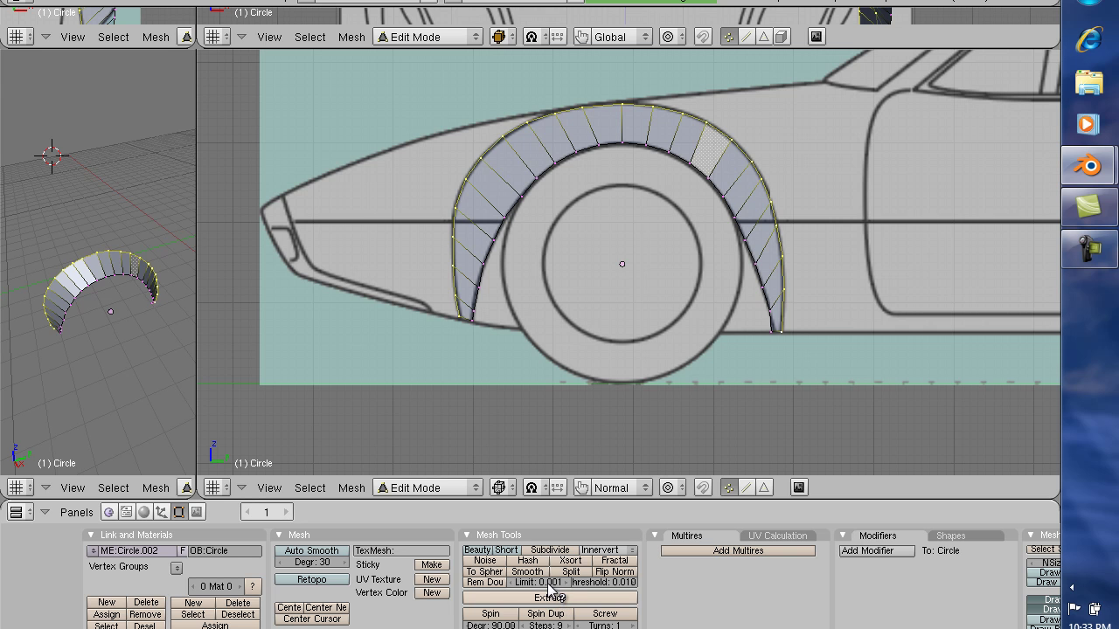
key("e")
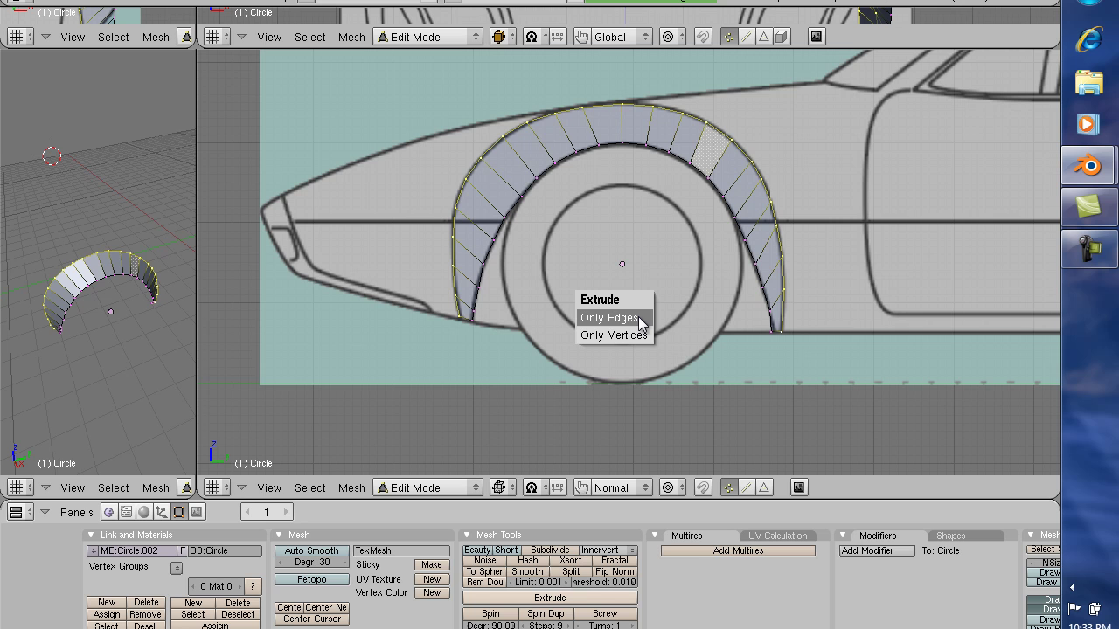
left_click(641, 321)
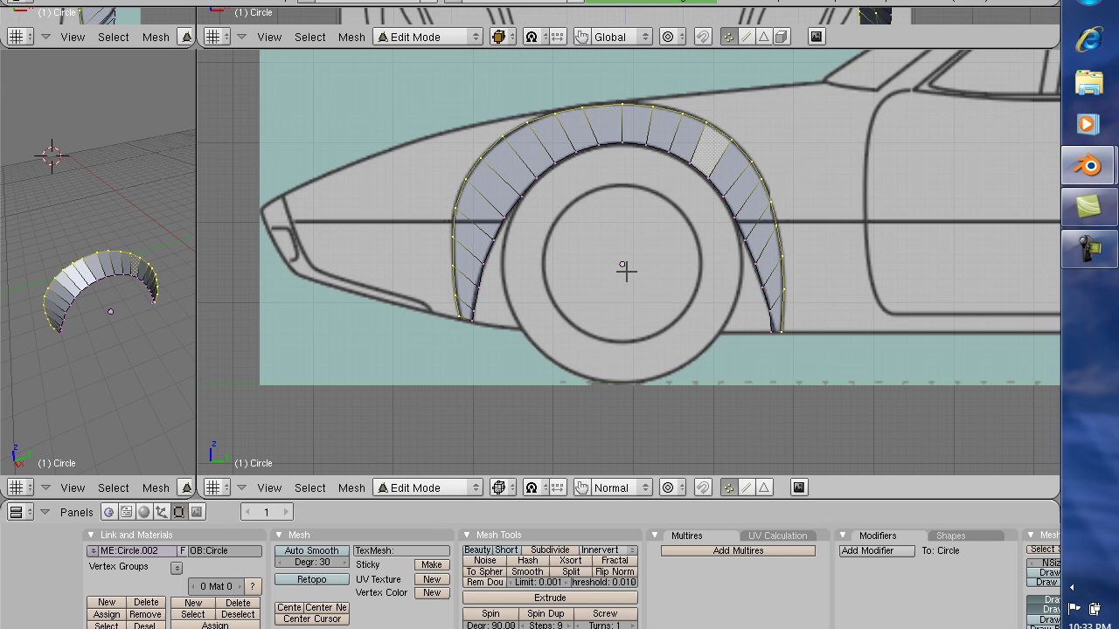
key("space")
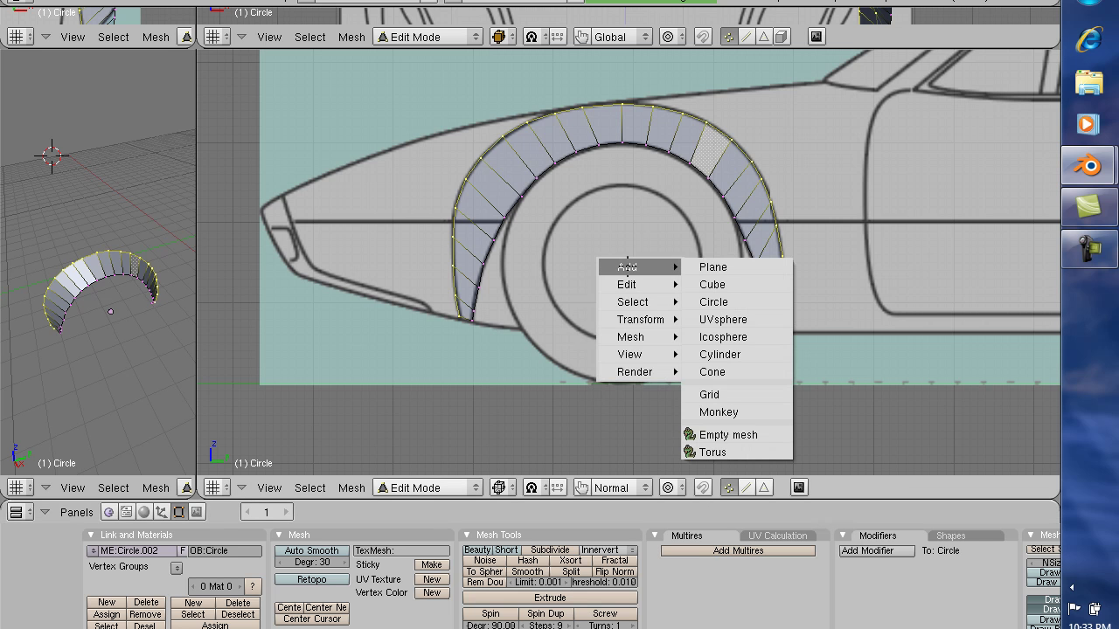
key("Escape")
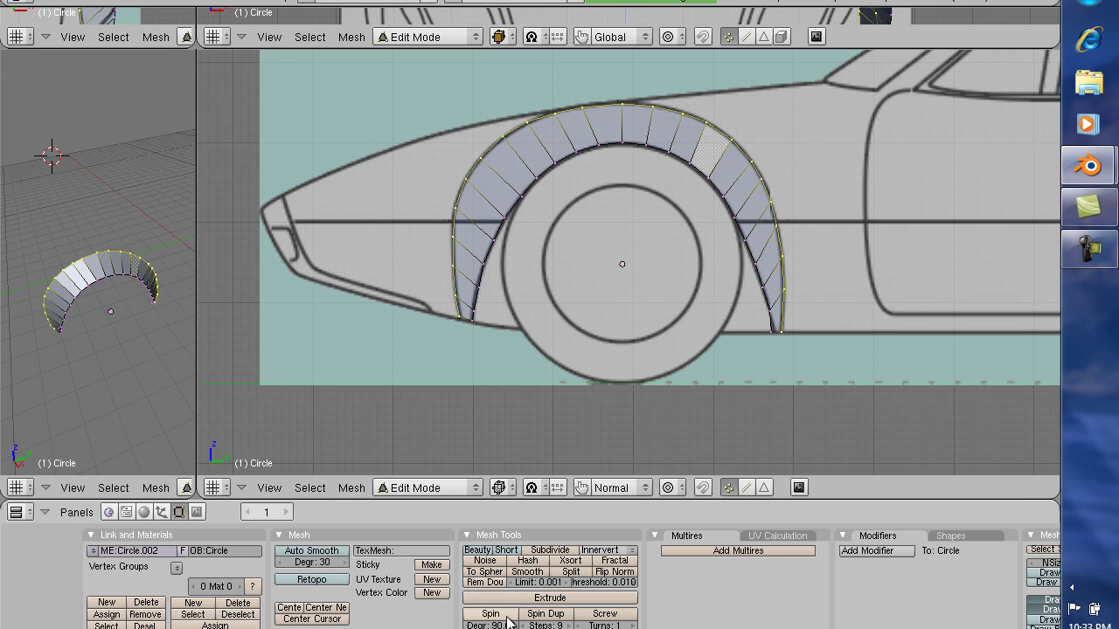
Extrude only the edges of the wheel arch's outer rim and raise them about 0.098 along Z.
key("e")
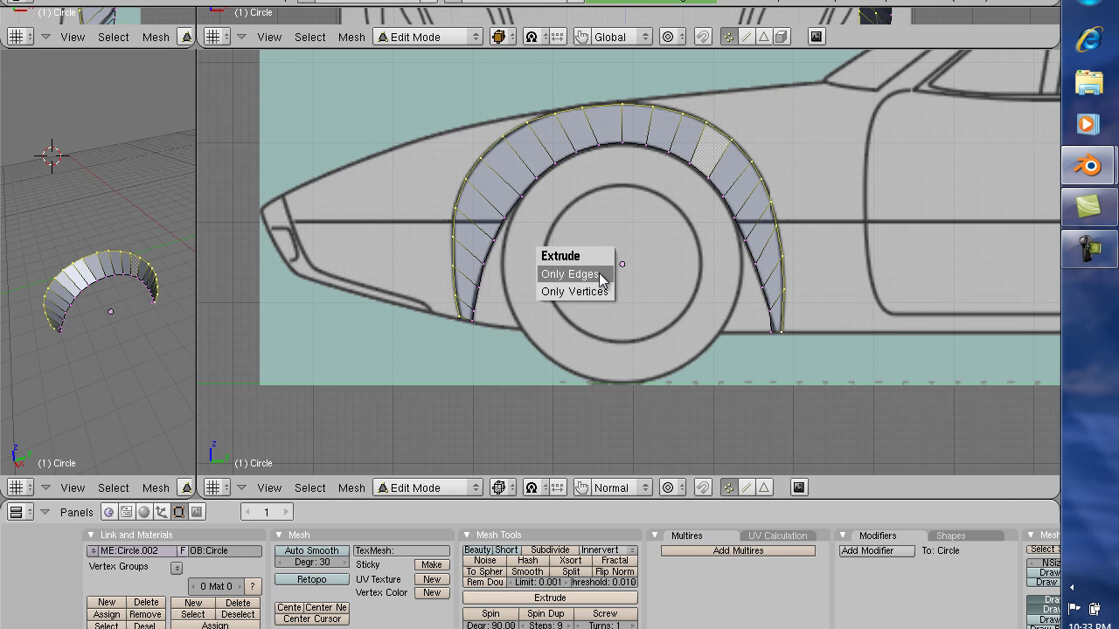
left_click(570, 274)
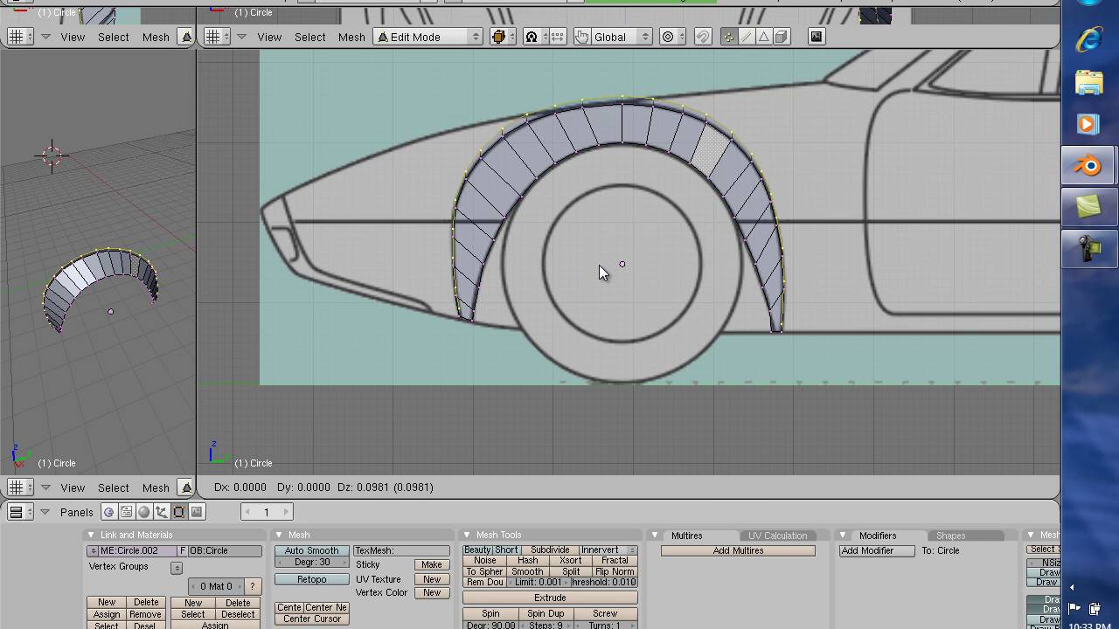
key("Return")
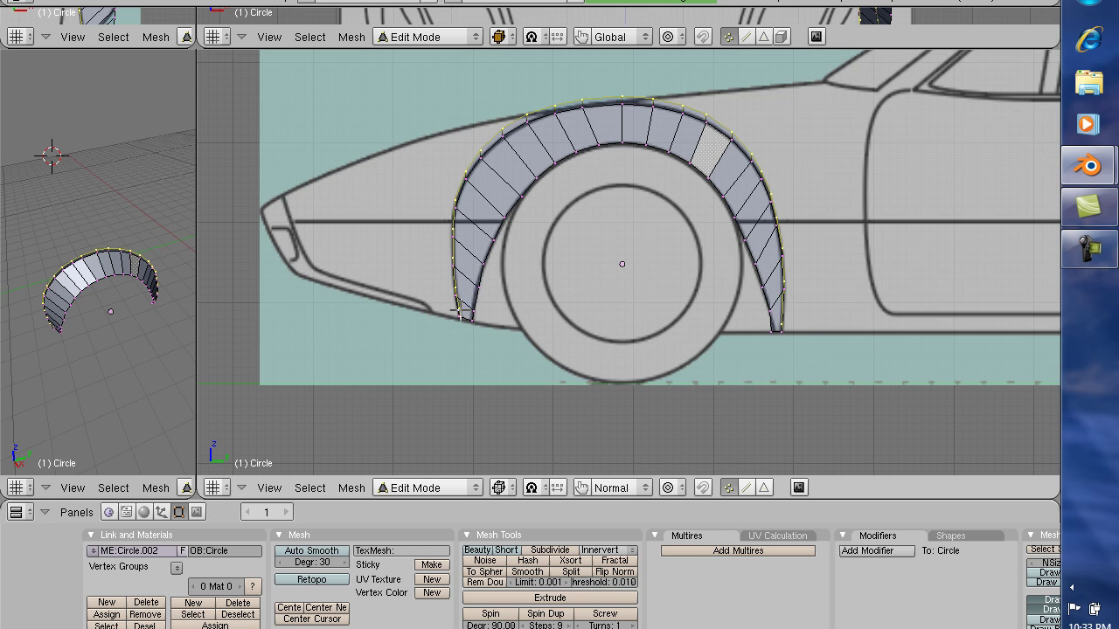
Move the lowest front vertex of the extruded rim forward along global Y, then up about 0.545 along global Z.
key("a")
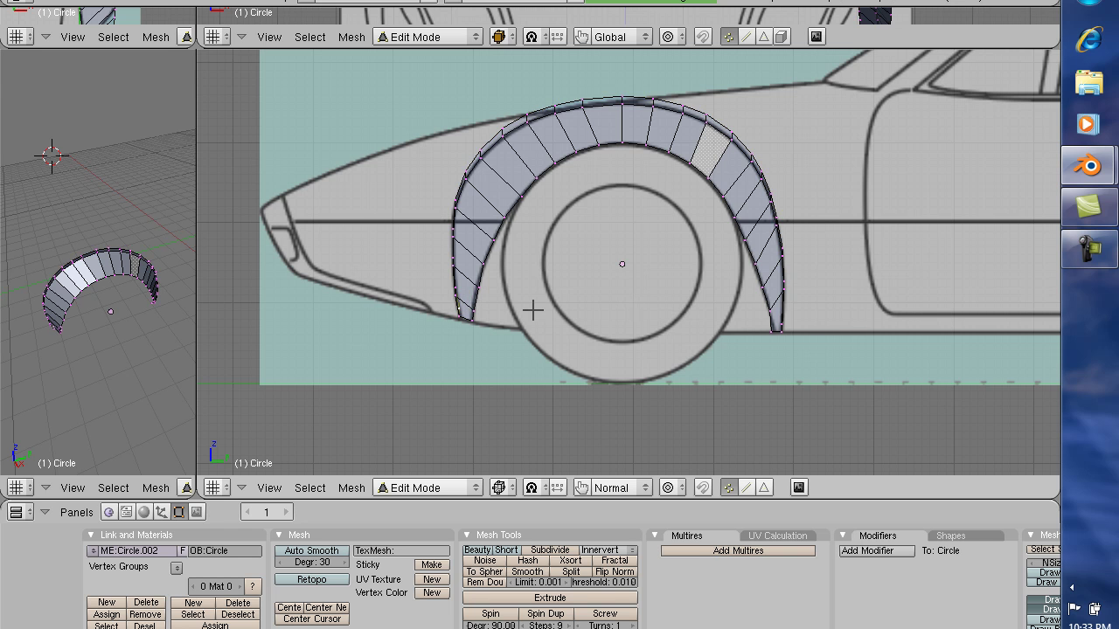
key("g")
key("y")
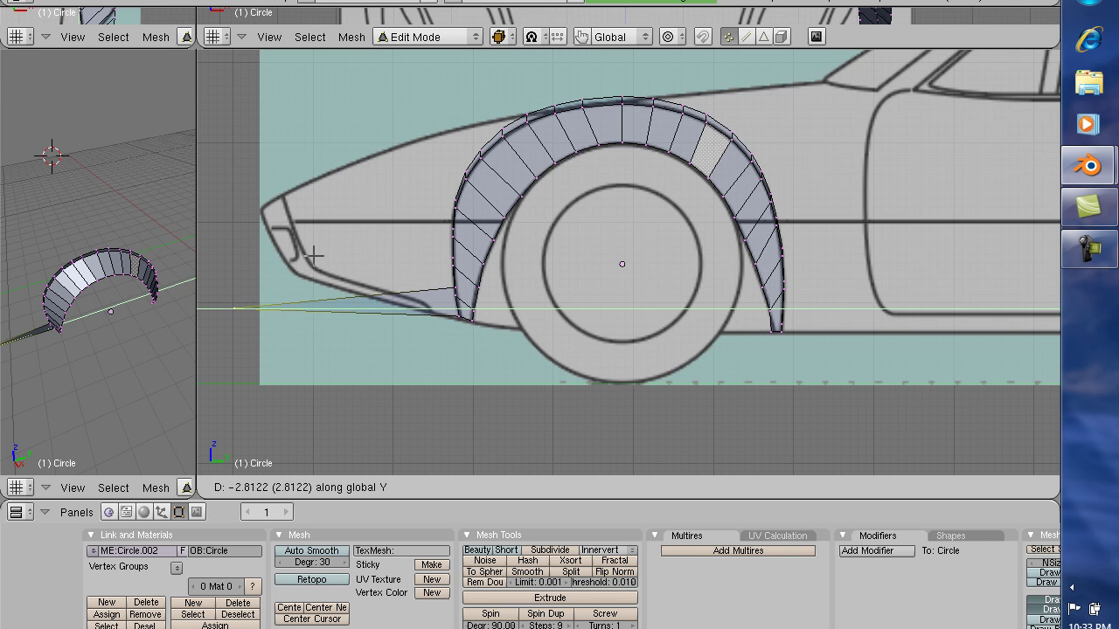
left_click(381, 253)
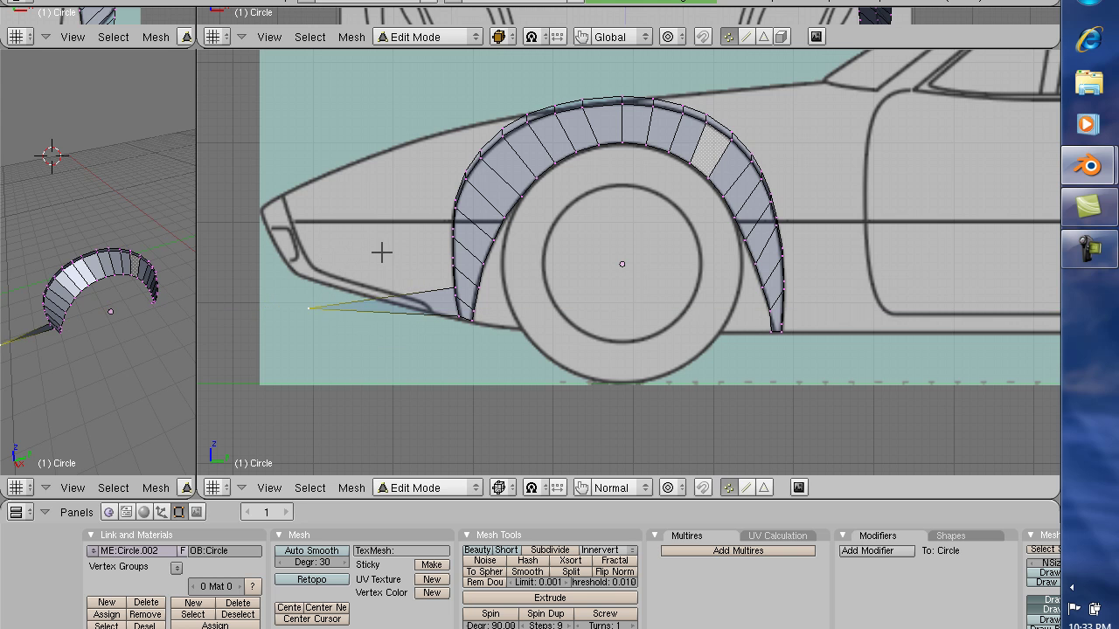
key("g")
key("z")
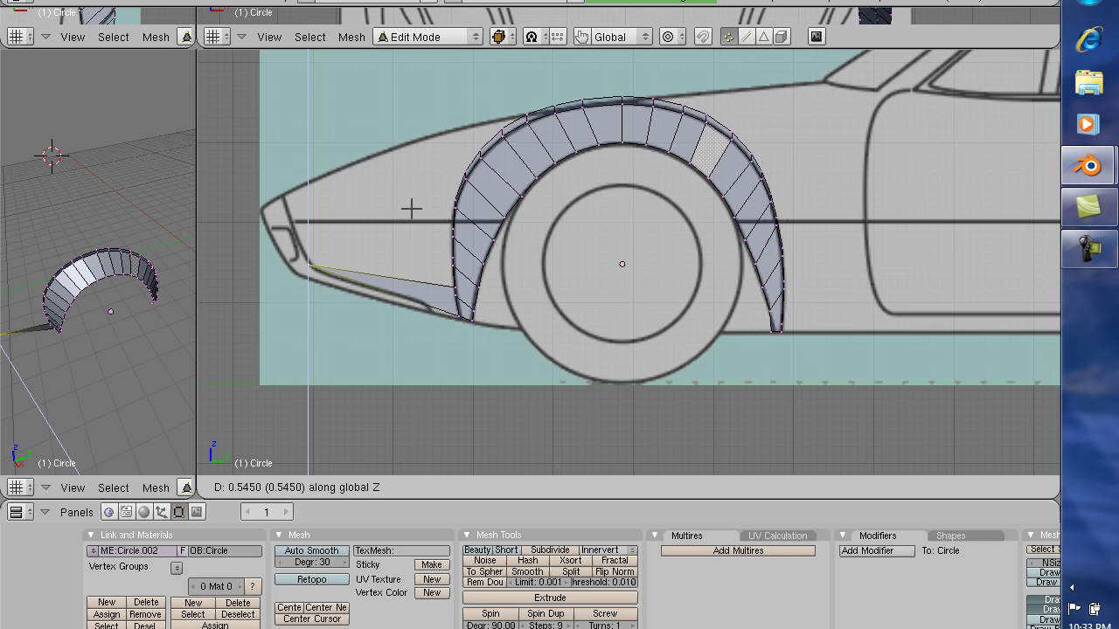
left_click(414, 208)
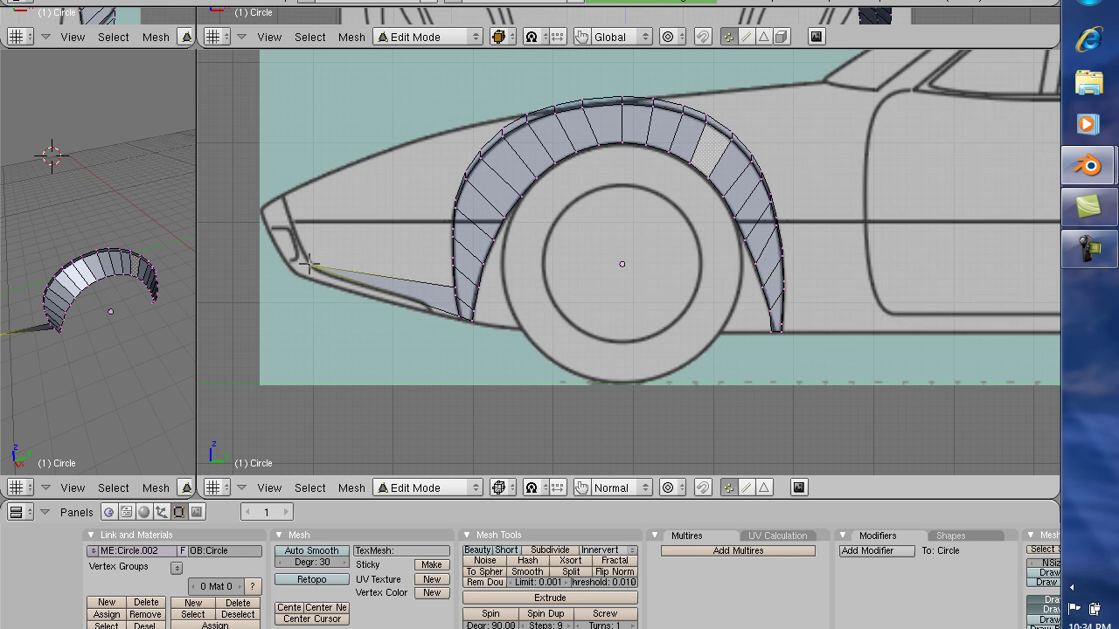
Lower the moved vertex and shift it back about 0.9 along global Y, placing it on the lower bumper line.
key("g")
key("z")
left_click(374, 299)
key("g")
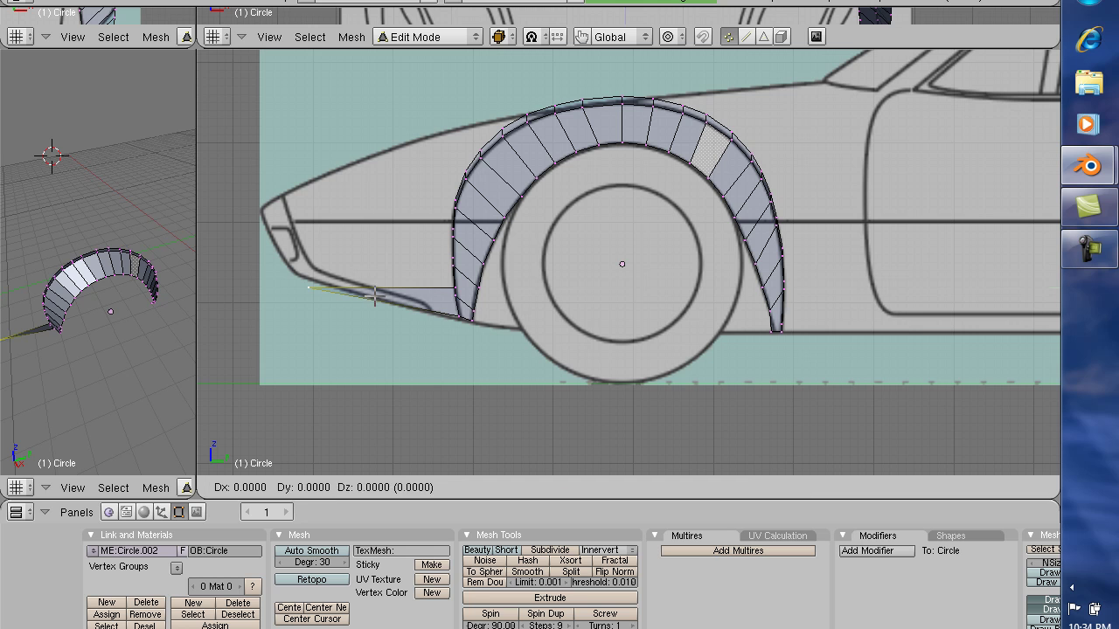
key("y")
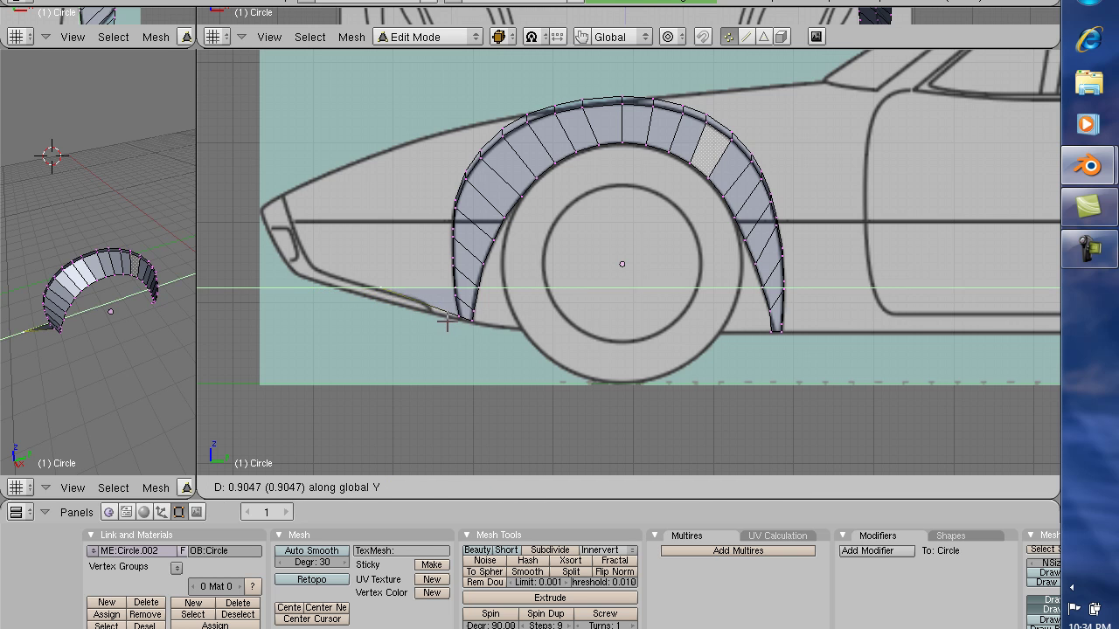
left_click(445, 321)
key("g")
key("z")
left_click(444, 330)
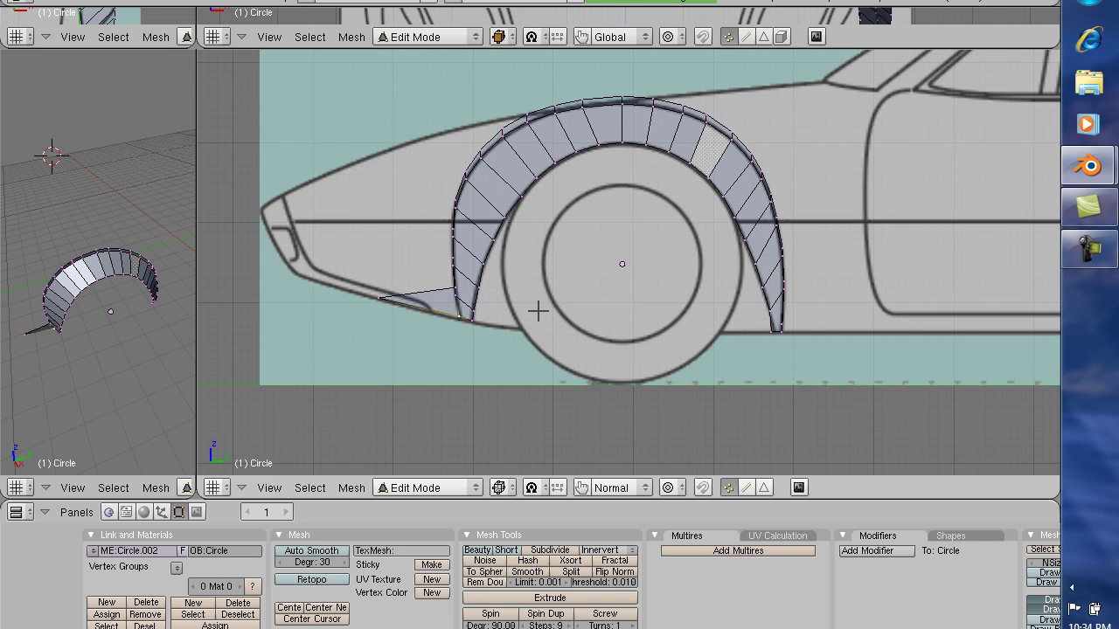
Nudge the vertex at the wheel arch's lower front corner down about 0.01 along global Z.
key("g")
key("z")
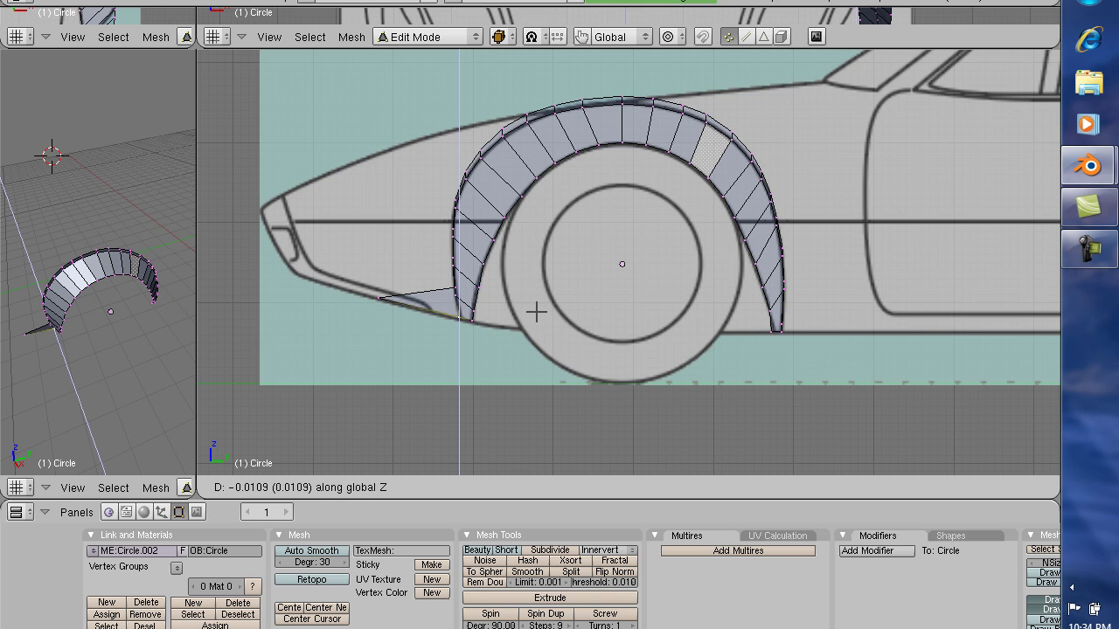
left_click(536, 313)
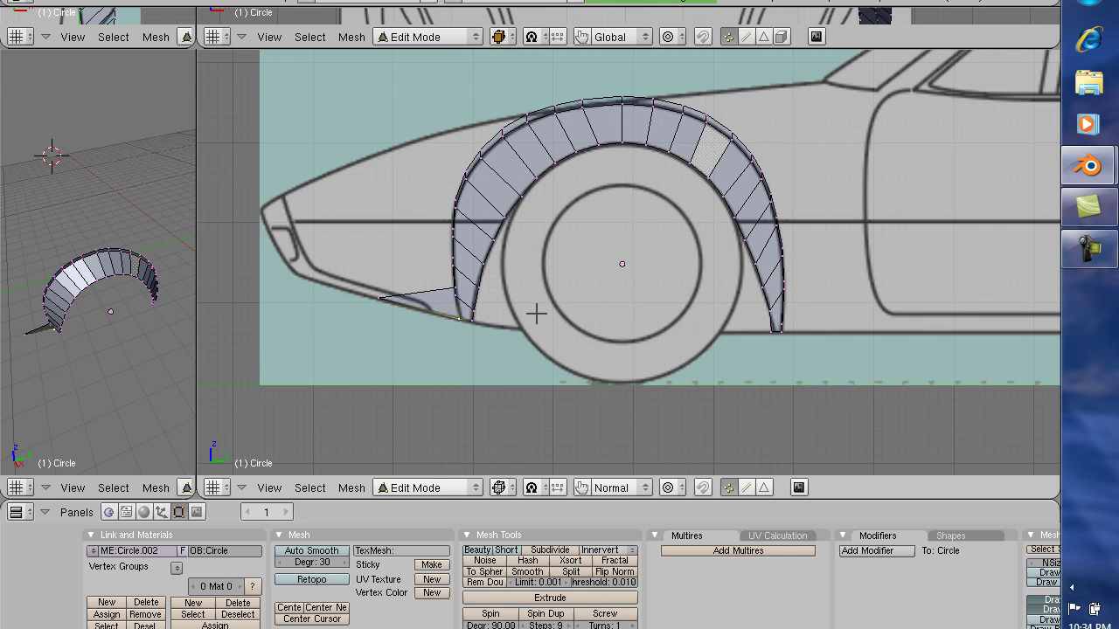
Move the next free rim vertex above the arch's lower front corner forward about 1.4 along global Y to the lower bumper line.
right_click(456, 285)
key("g")
key("y")
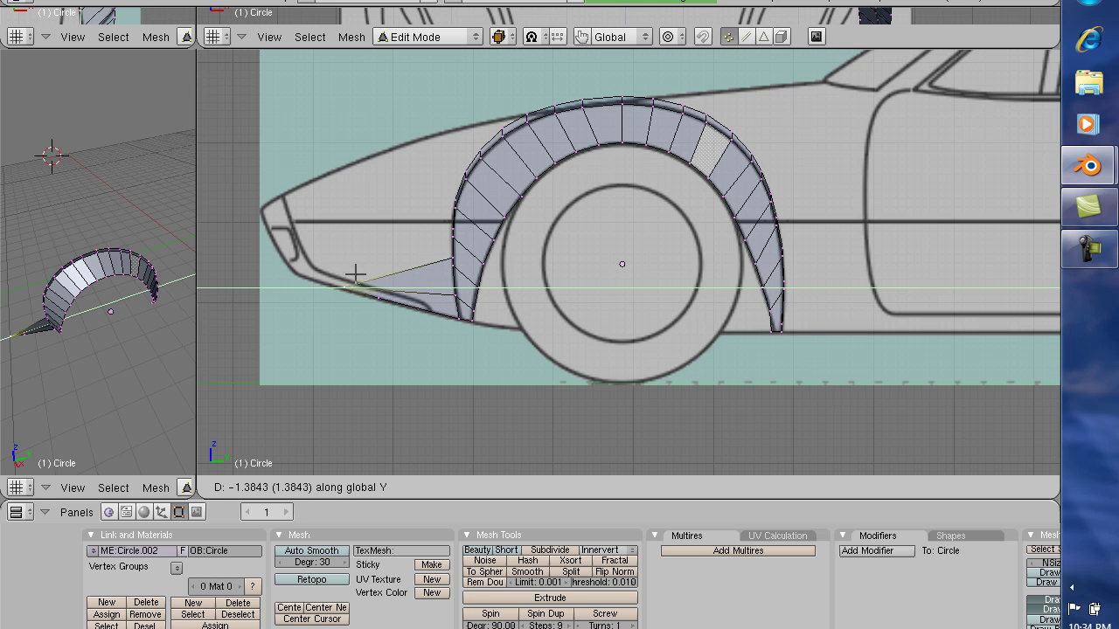
left_click(340, 272)
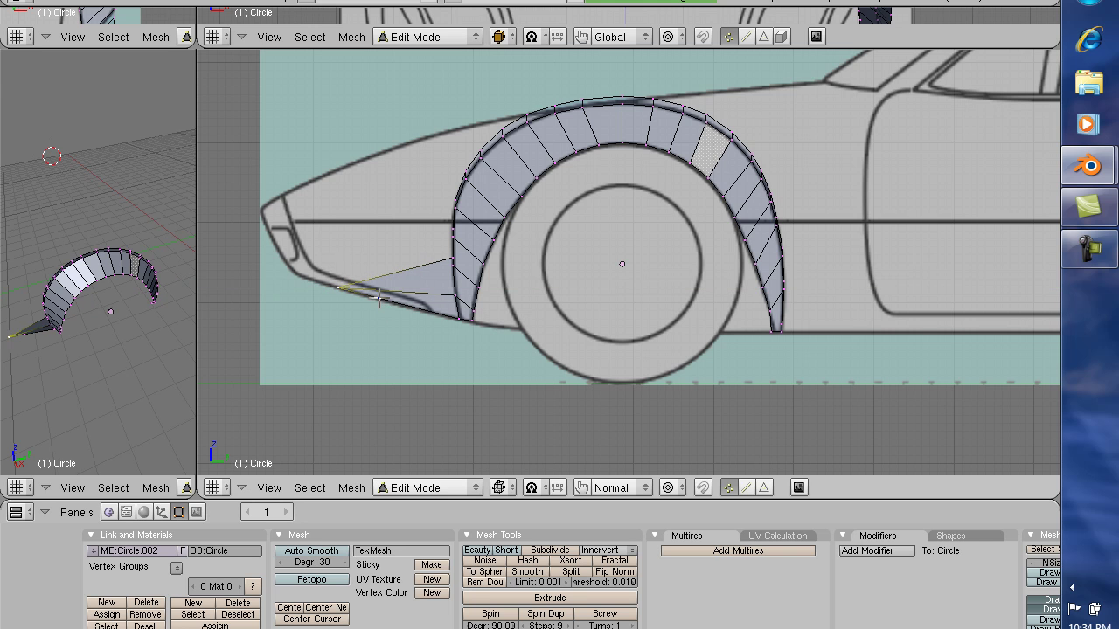
Shift the neighbouring vertex on the lower bumper line back along global Y and lower it about 0.14 along global Z onto the body's lower edge.
right_click(381, 296)
key("g")
key("y")
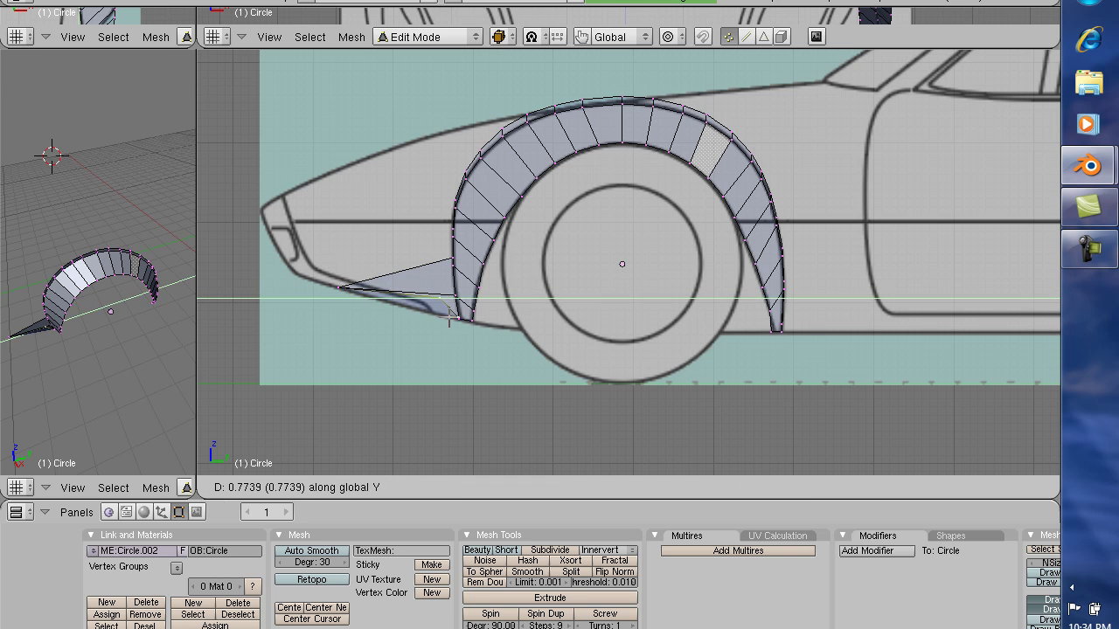
left_click(428, 315)
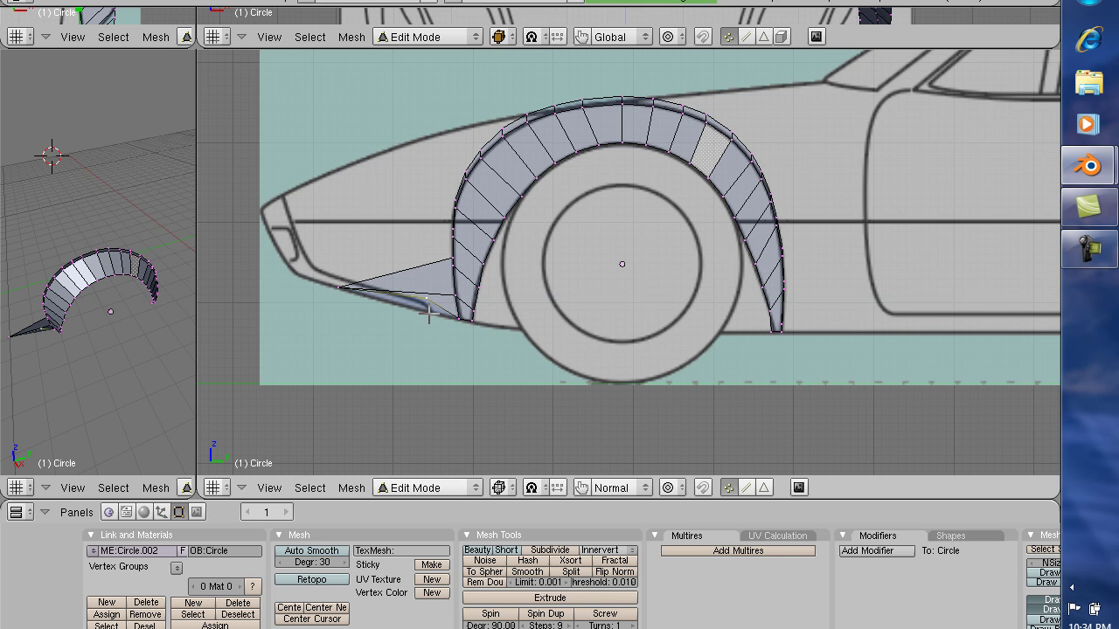
key("g")
key("z")
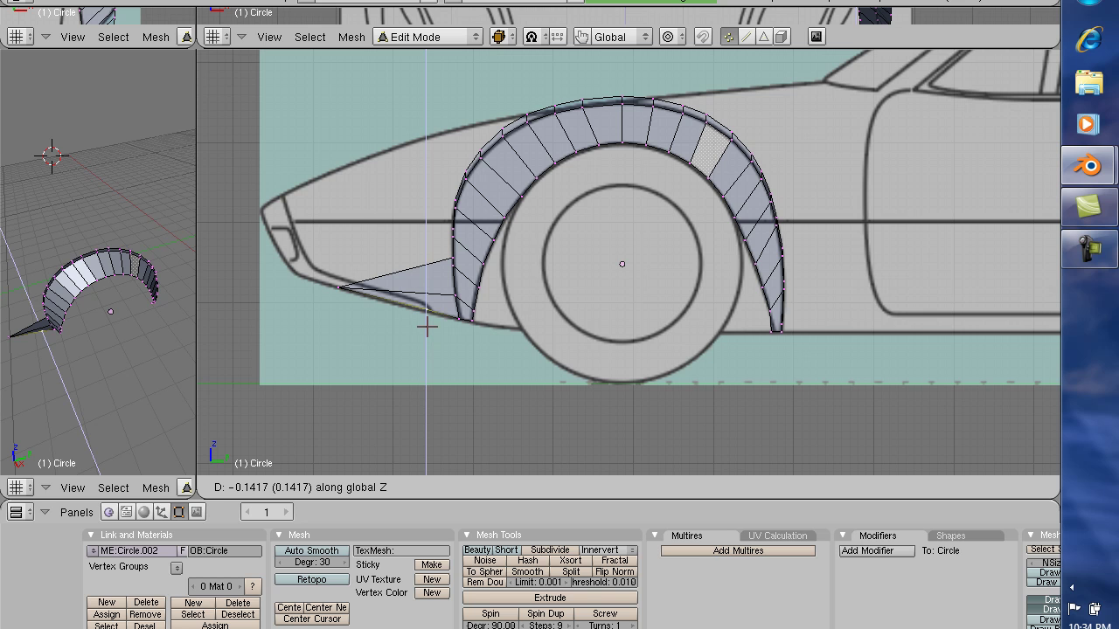
left_click(428, 328)
key("g")
key("y")
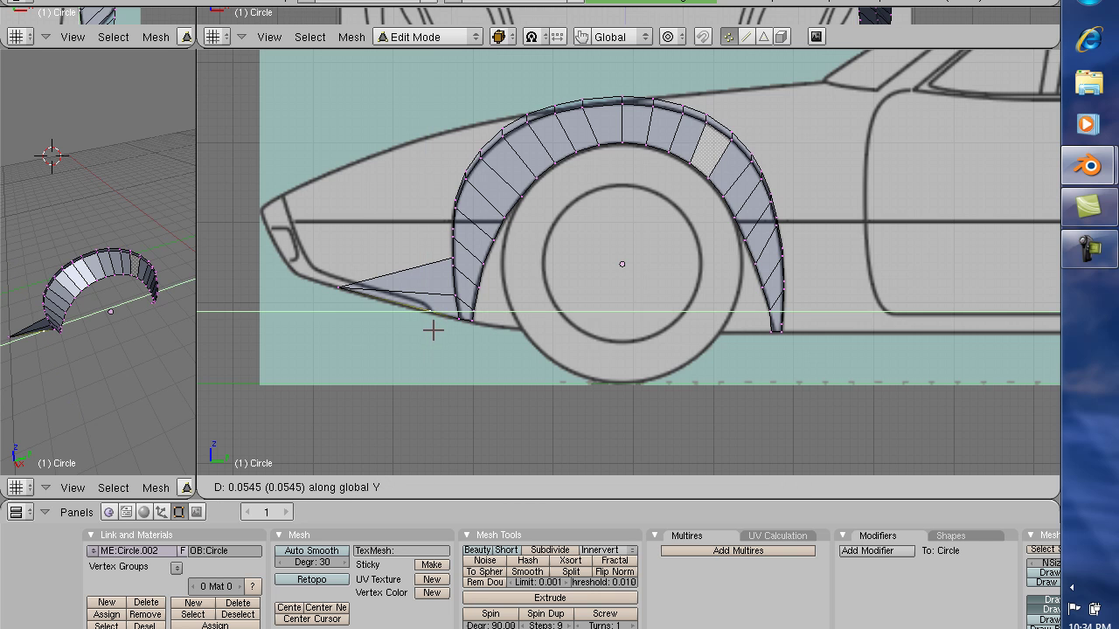
left_click(433, 329)
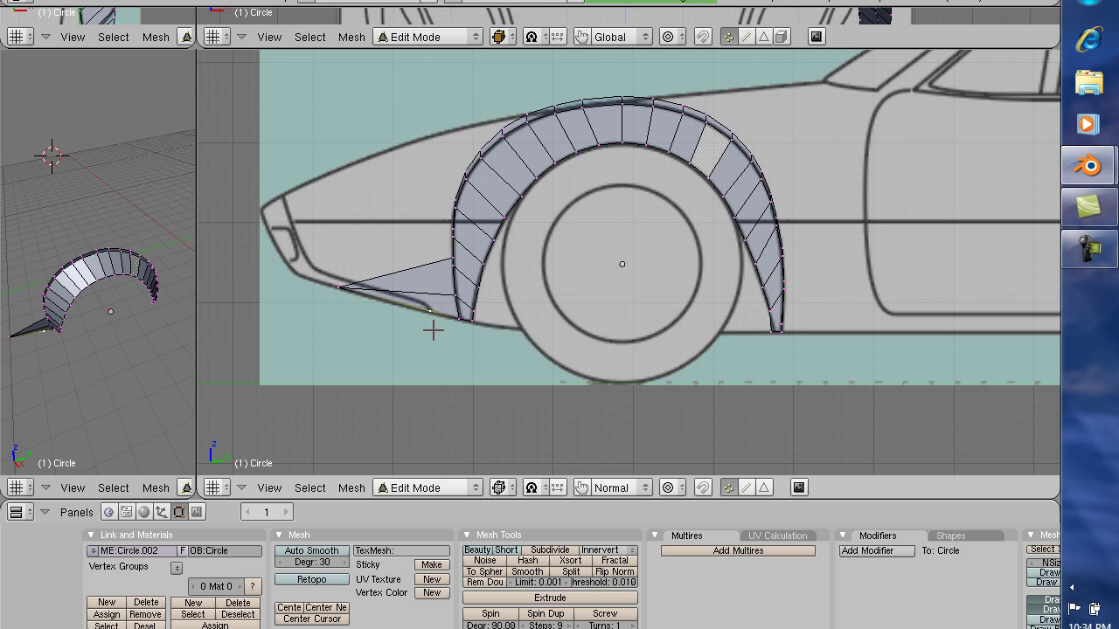
Bring the foremost bumper-line vertex back about 1.0 along global Y and lower it about 0.2 along global Z, just above the neighbouring vertex.
right_click(340, 287)
key("g")
key("y")
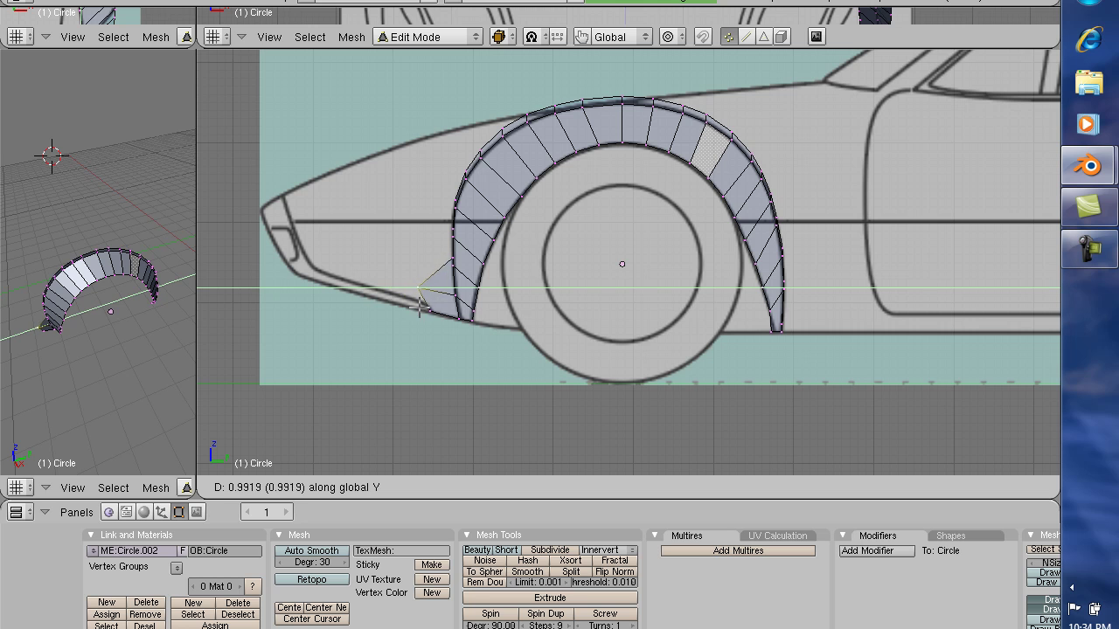
left_click(424, 310)
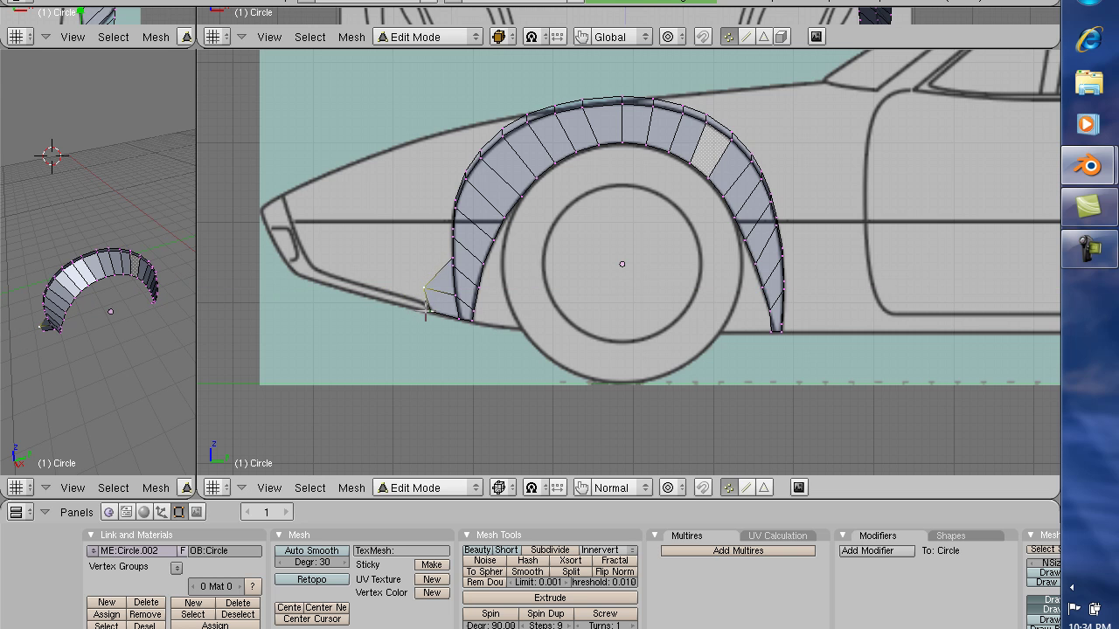
key("g")
key("z")
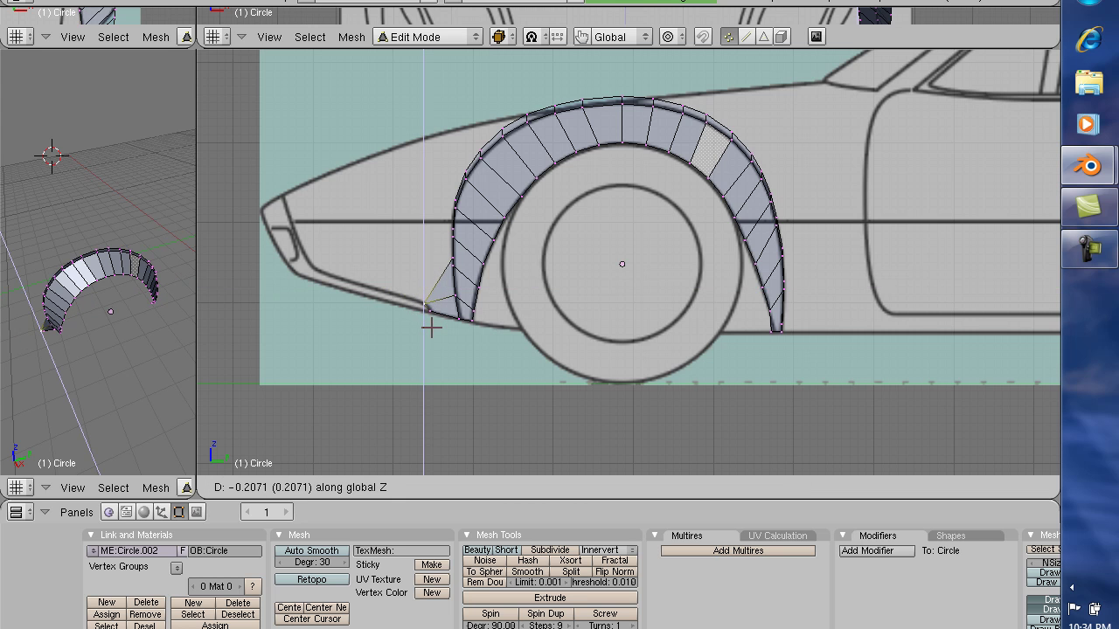
left_click(432, 325)
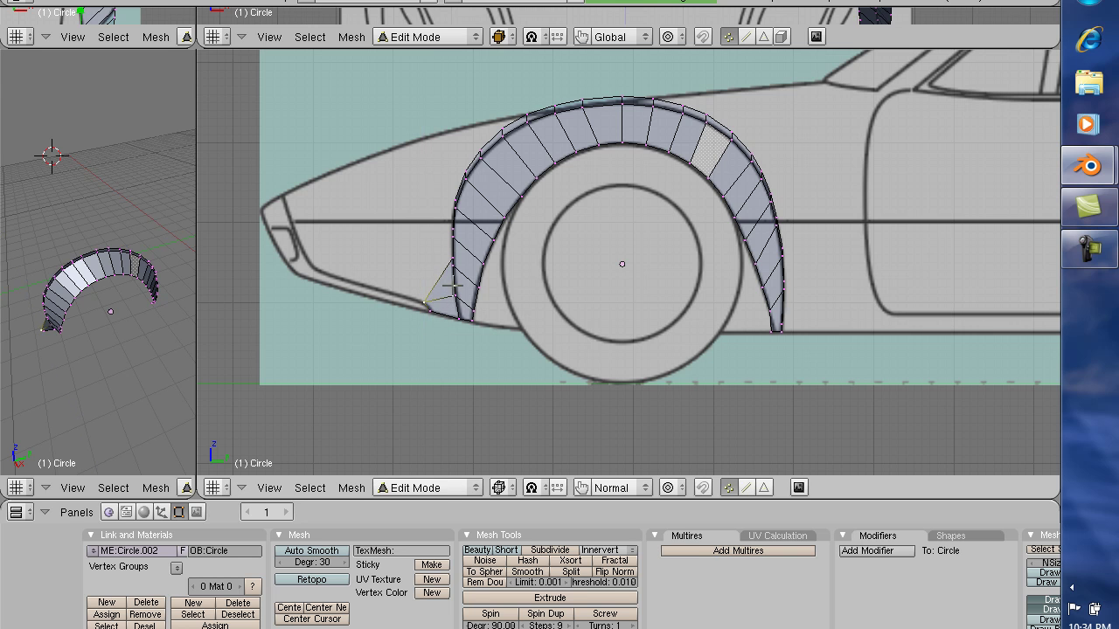
Move the next rim vertex up forward along global Y, then lower it about 0.14 along global Z to the bumper line's front corner.
right_click(451, 255)
key("g")
key("y")
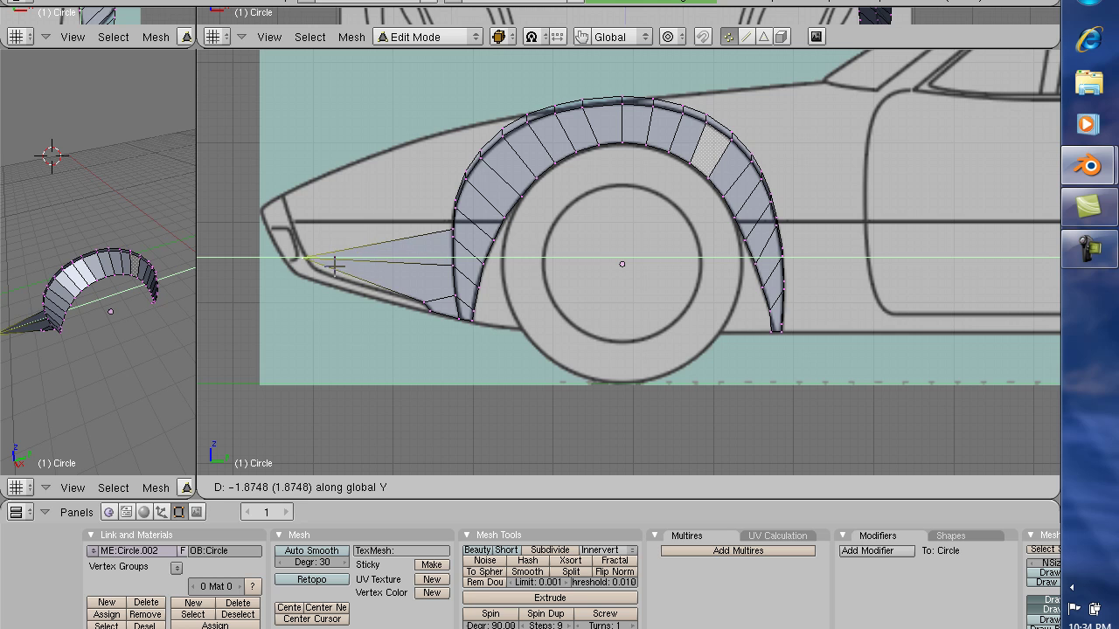
left_click(345, 272)
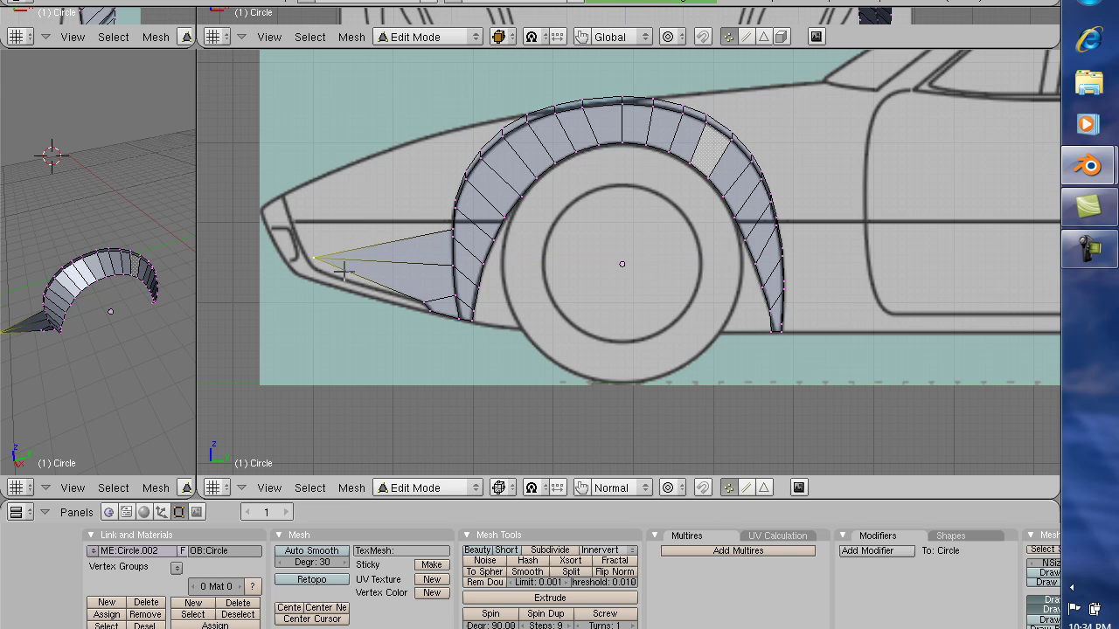
key("g")
key("z")
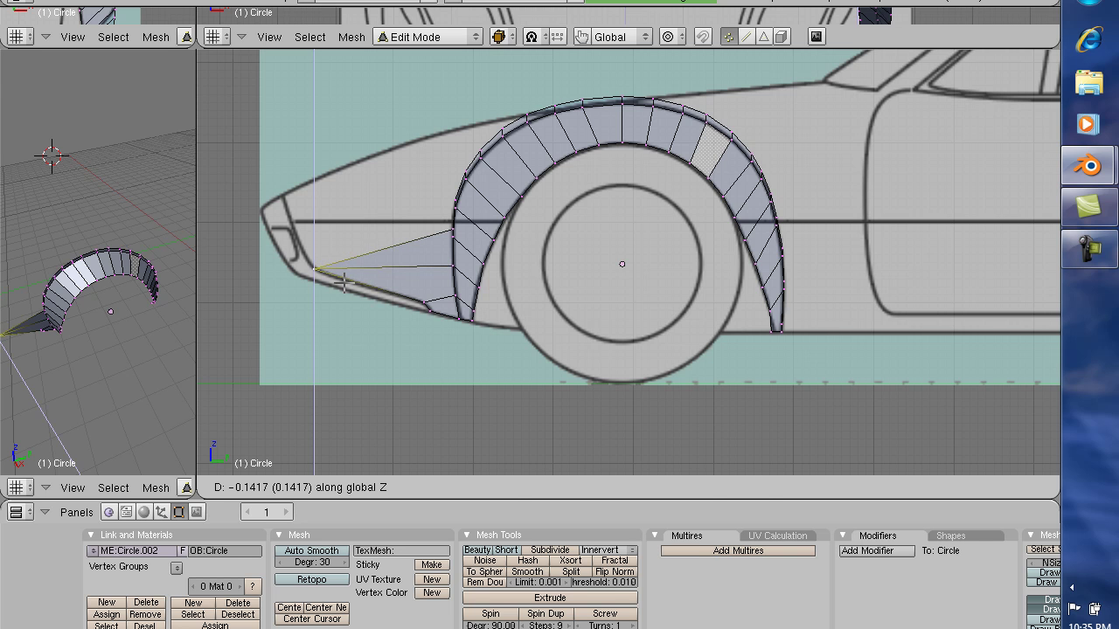
left_click(344, 278)
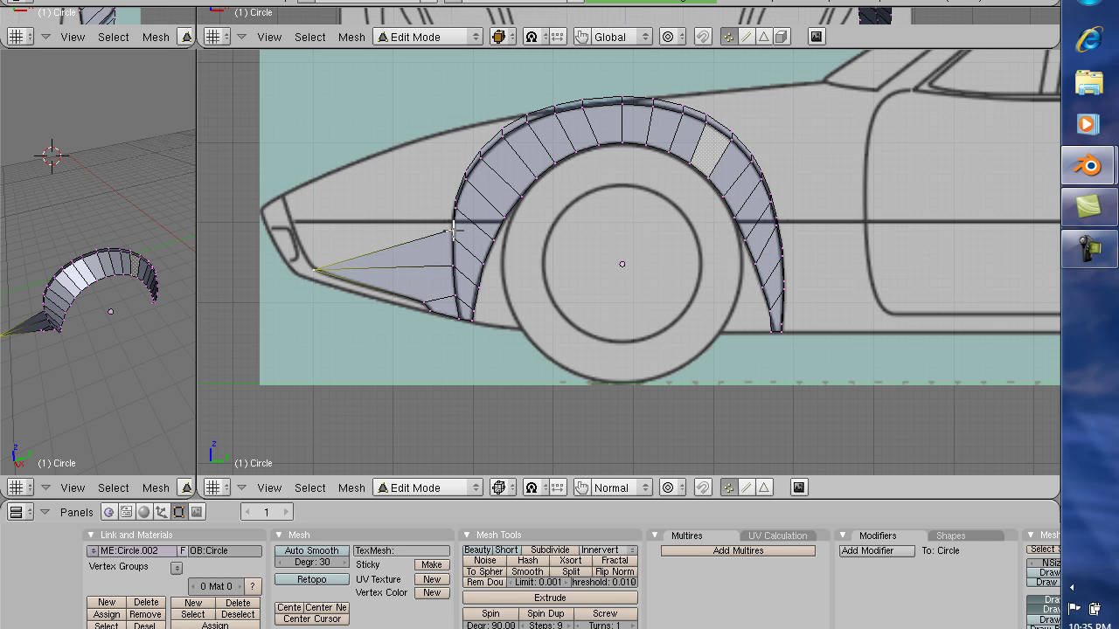
Move the rim vertex just below the body's horizontal side line forward about 1.96 along global Y to the nose panel line.
right_click(452, 232)
key("g")
key("y")
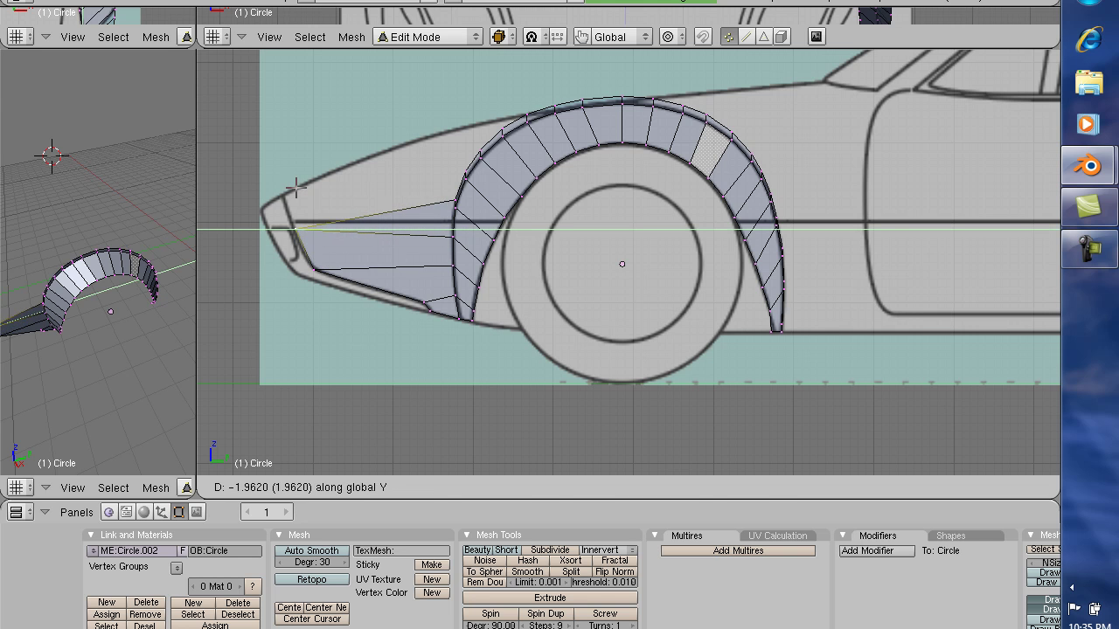
left_click(296, 186)
Move the rim vertex above the side line forward about 2.1 along global Y and adjust its height to the nose panel's upper corner.
right_click(458, 201)
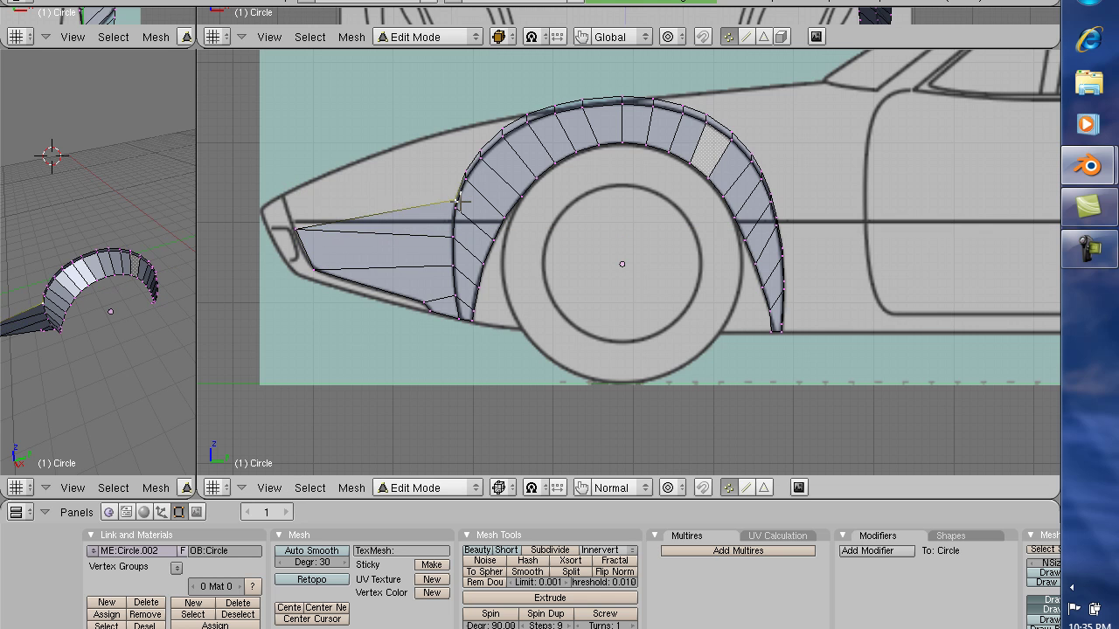
key("g")
key("y")
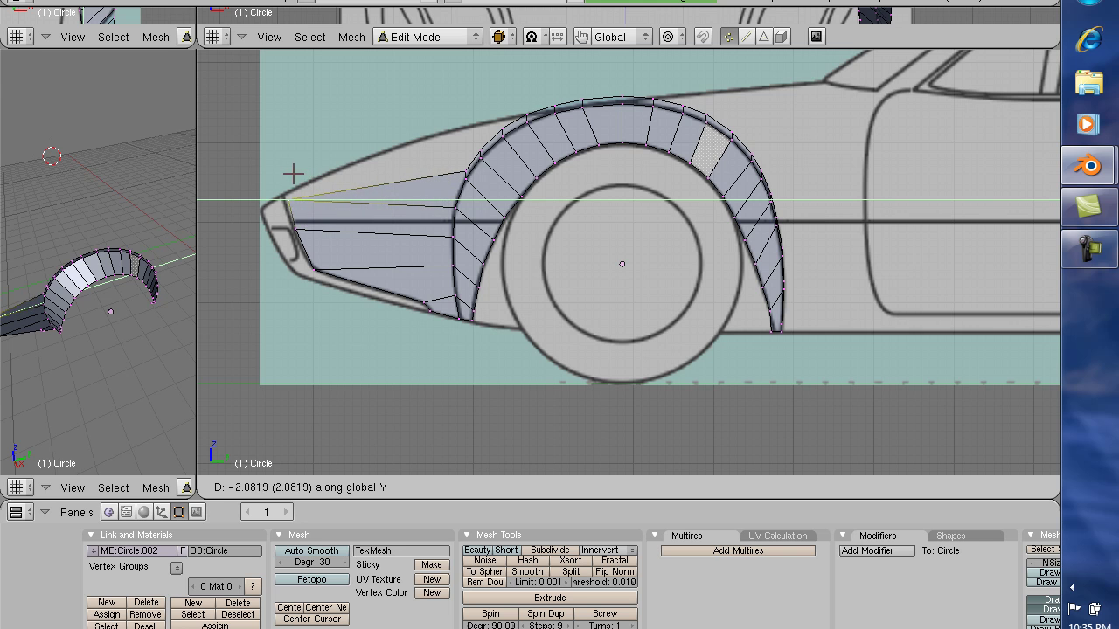
left_click(287, 171)
key("g")
key("z")
left_click(290, 169)
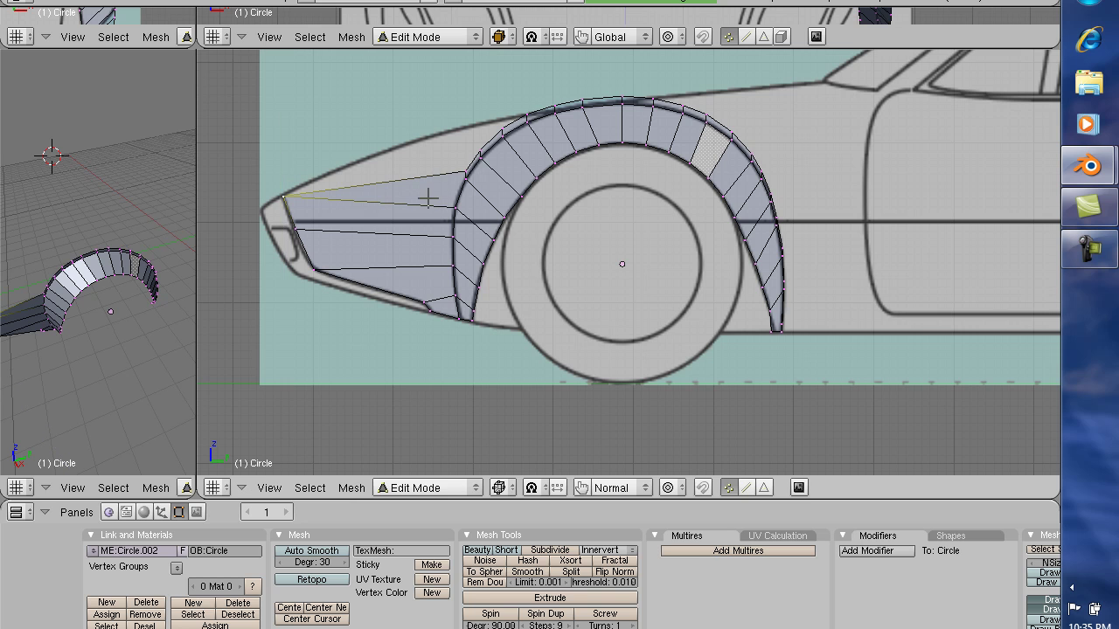
Move the next rim vertex above it forward about 1.59 along global Y onto the hood outline.
right_click(464, 172, "shift")
key("f")
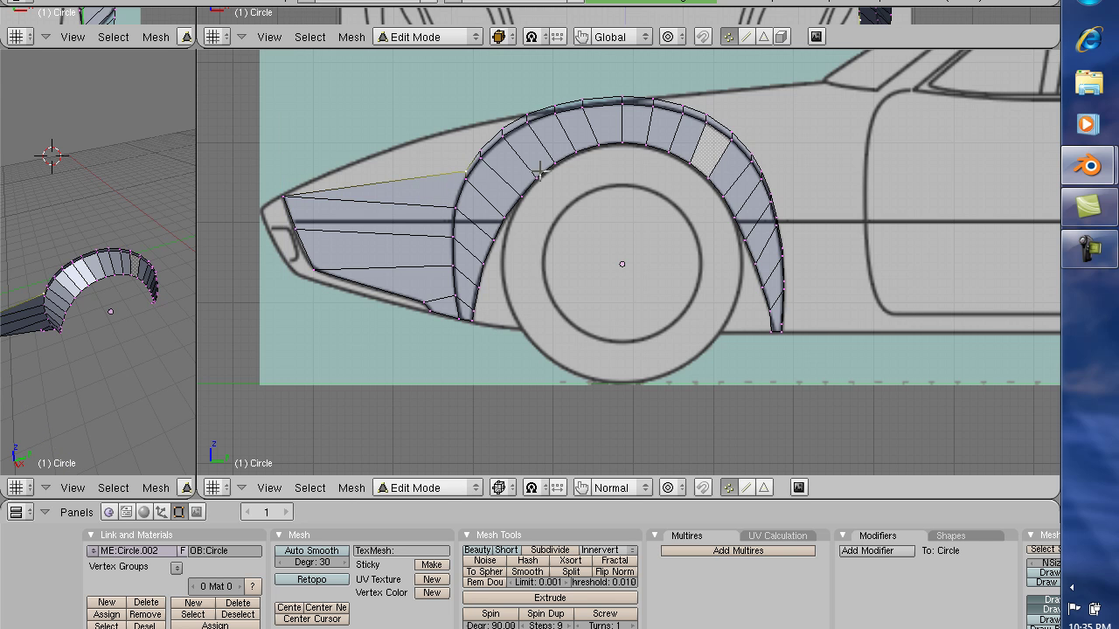
key("f")
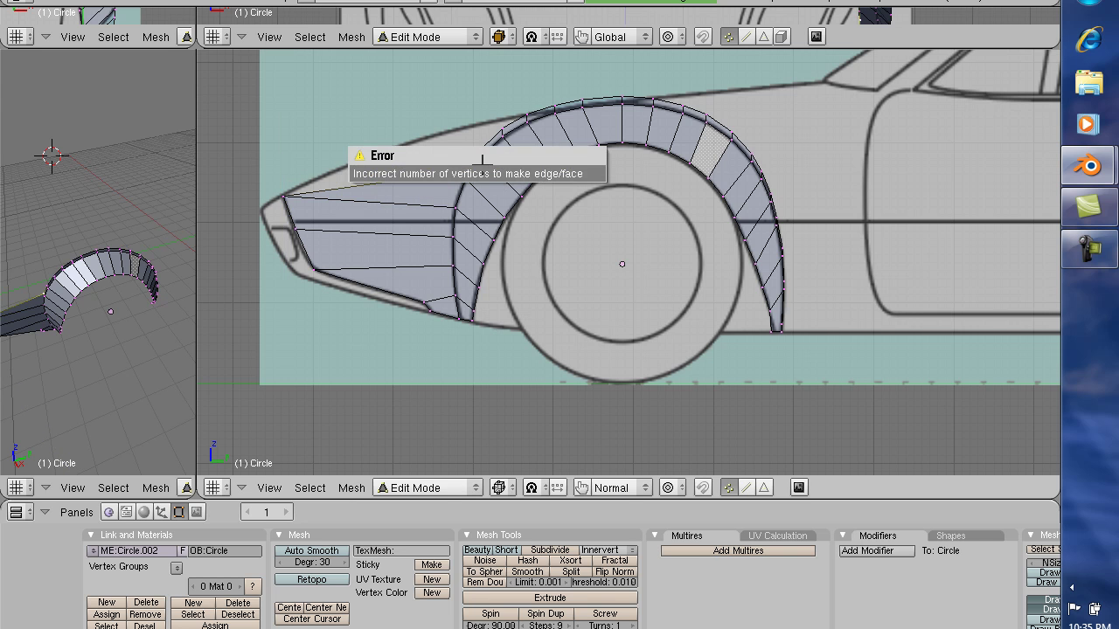
key("g")
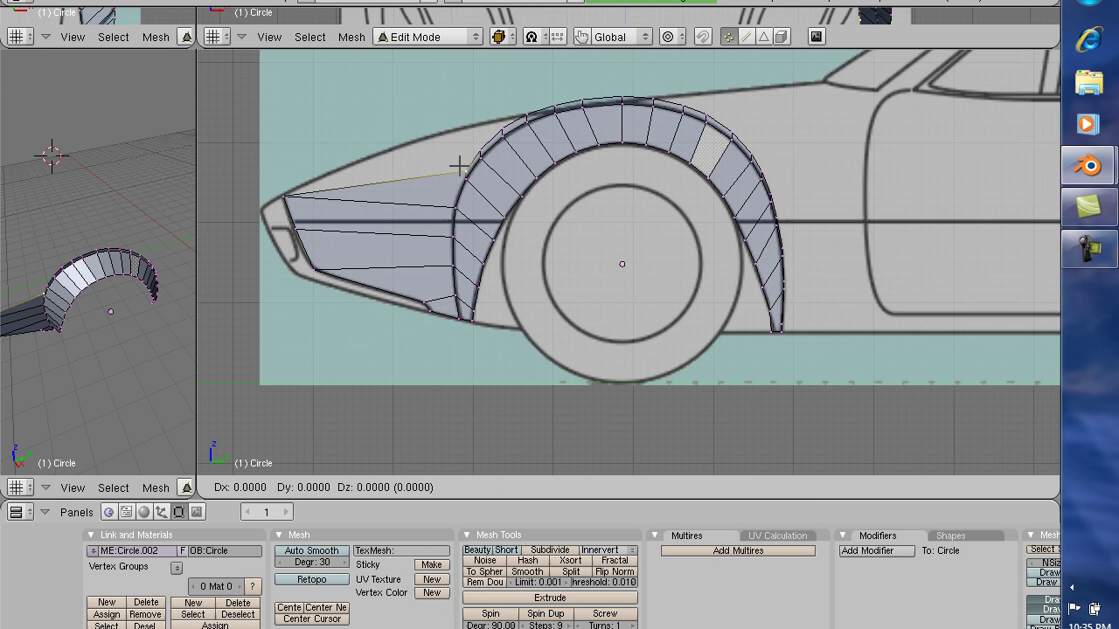
key("y")
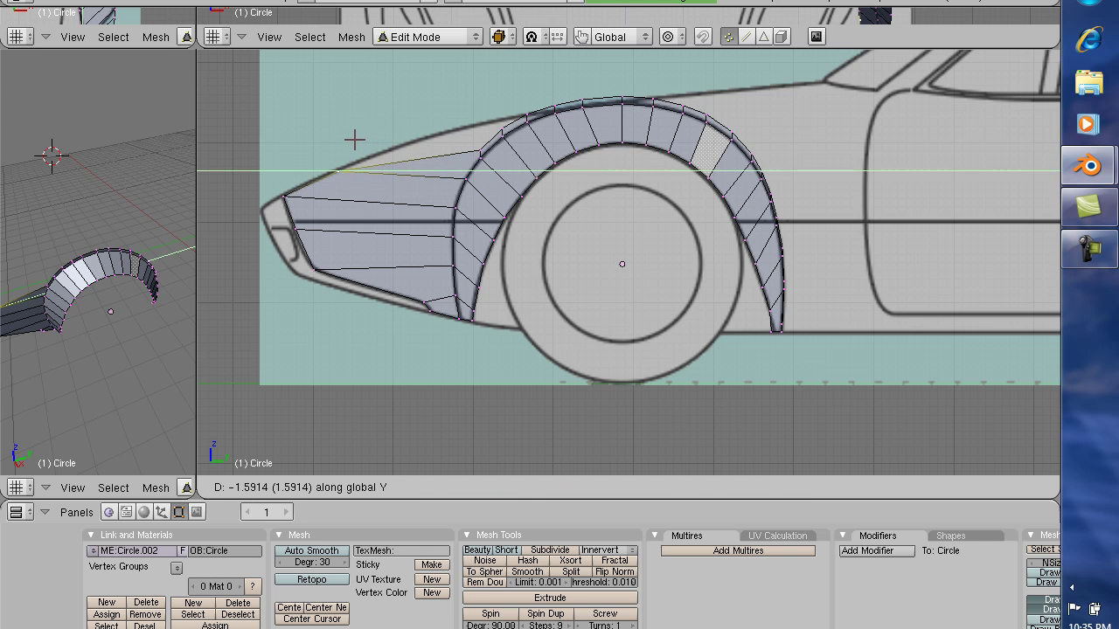
left_click(354, 140)
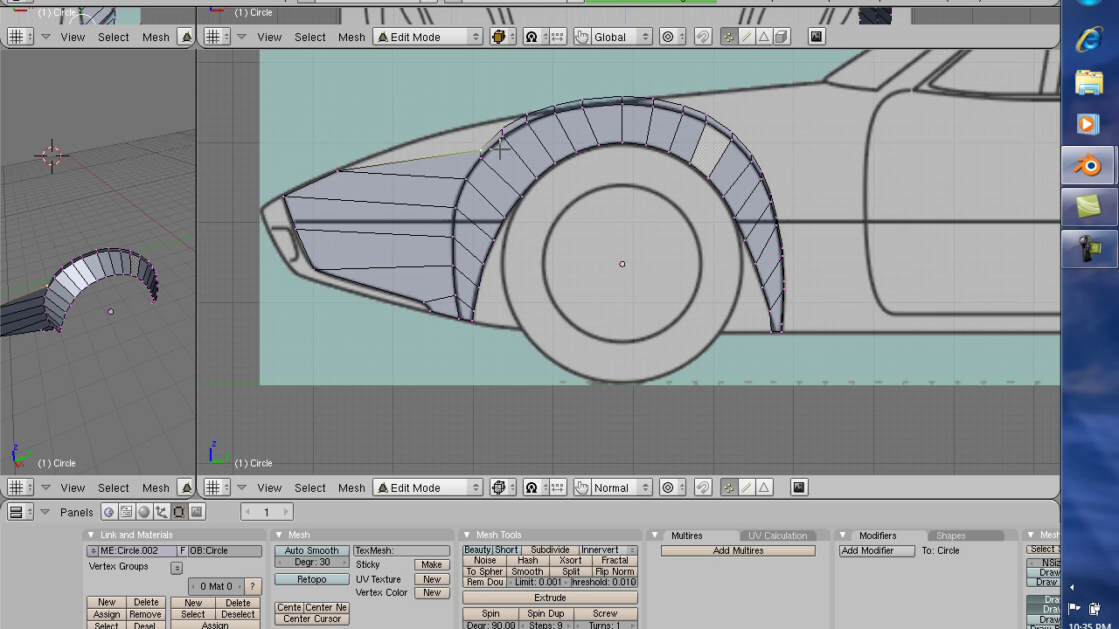
Move the following upper front rim vertex forward about 0.75 along global Y and raise it along global Z onto the hood outline.
key("g")
key("y")
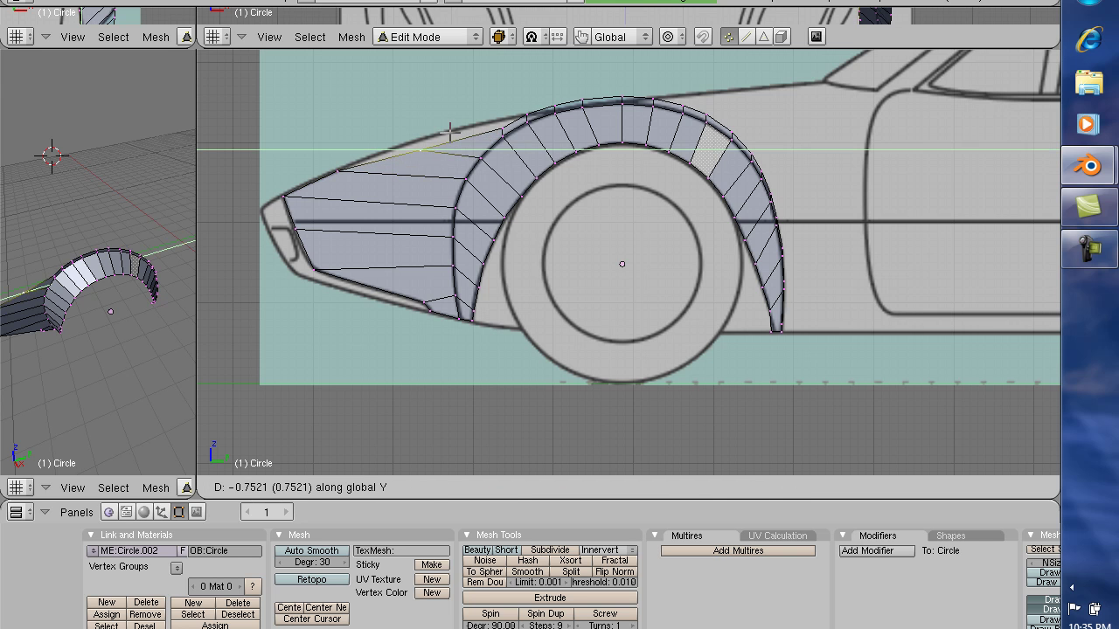
left_click(450, 131)
key("g")
key("z")
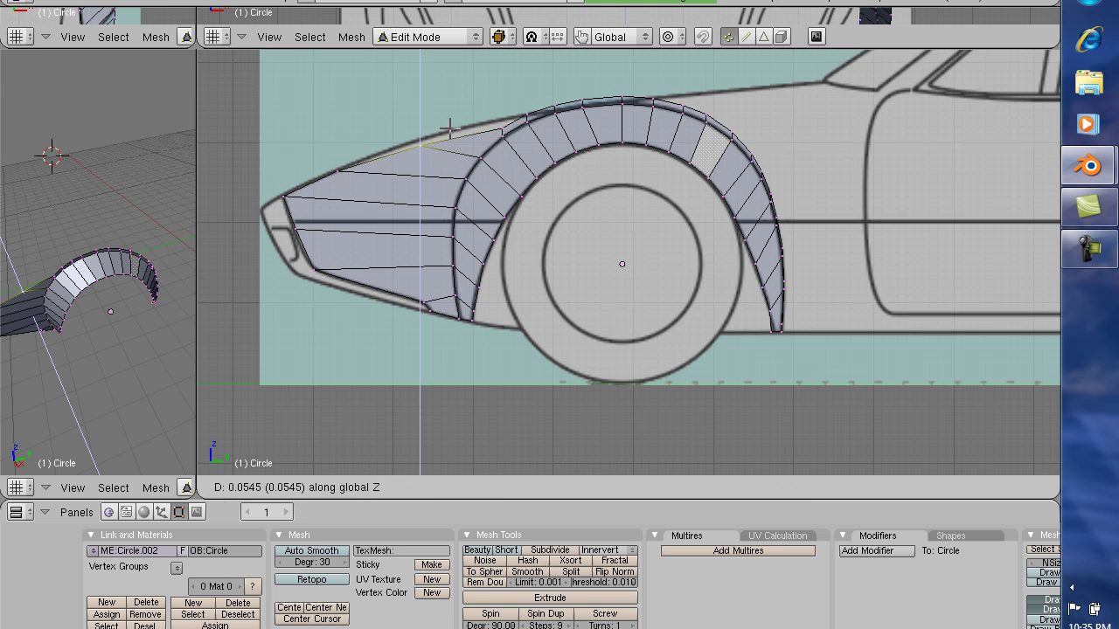
left_click(450, 122)
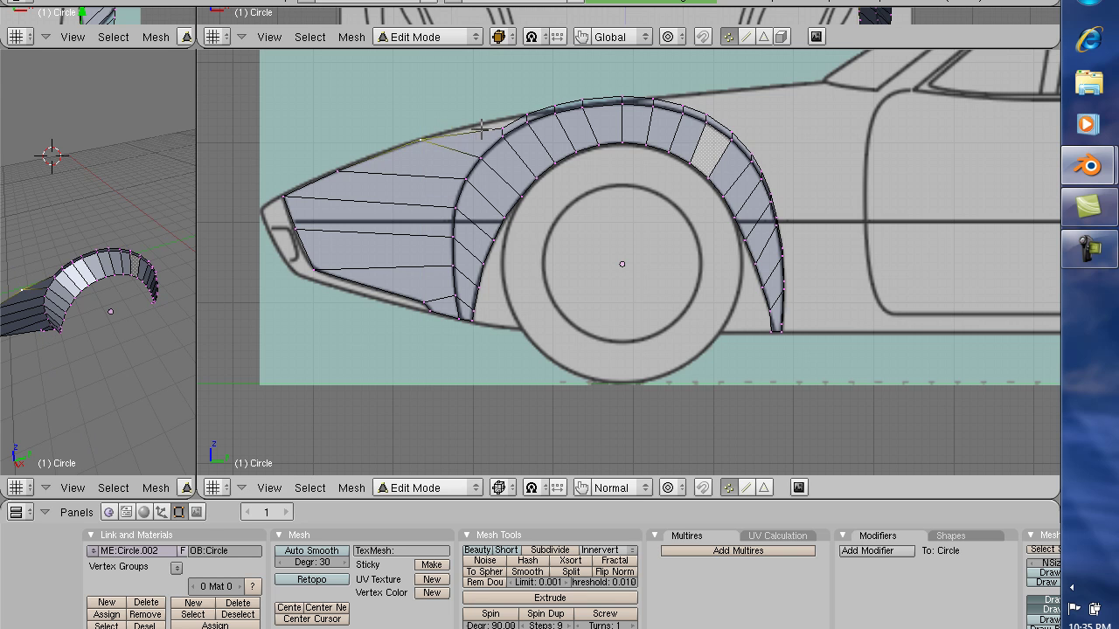
Raise the next rim vertex toward the arch's top about 0.11 along global Z to meet the hood outline.
key("f")
key("g")
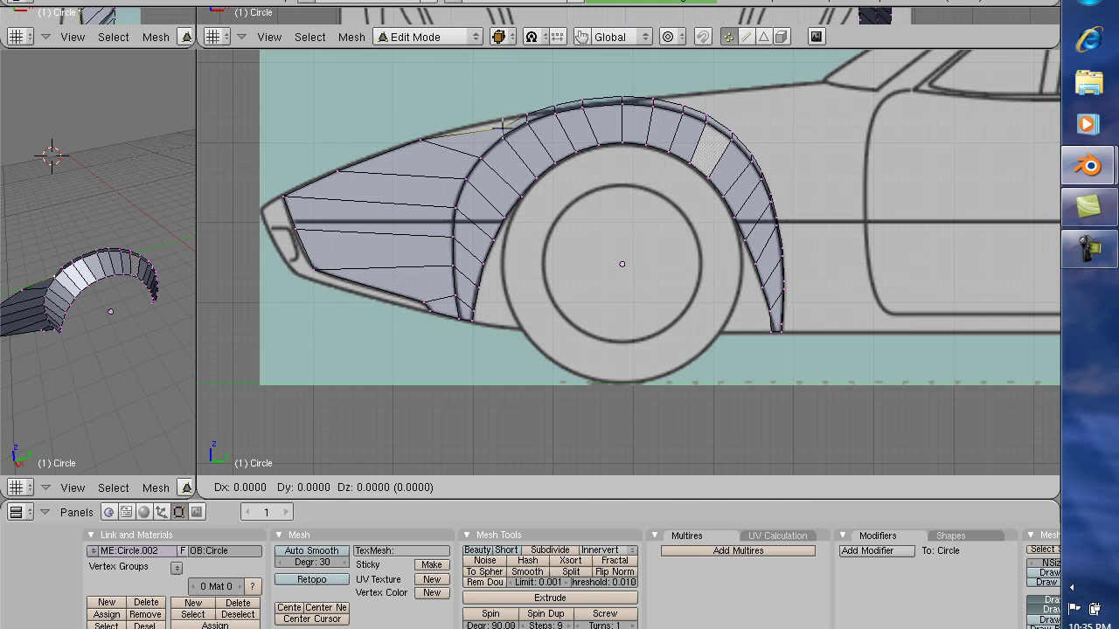
key("z")
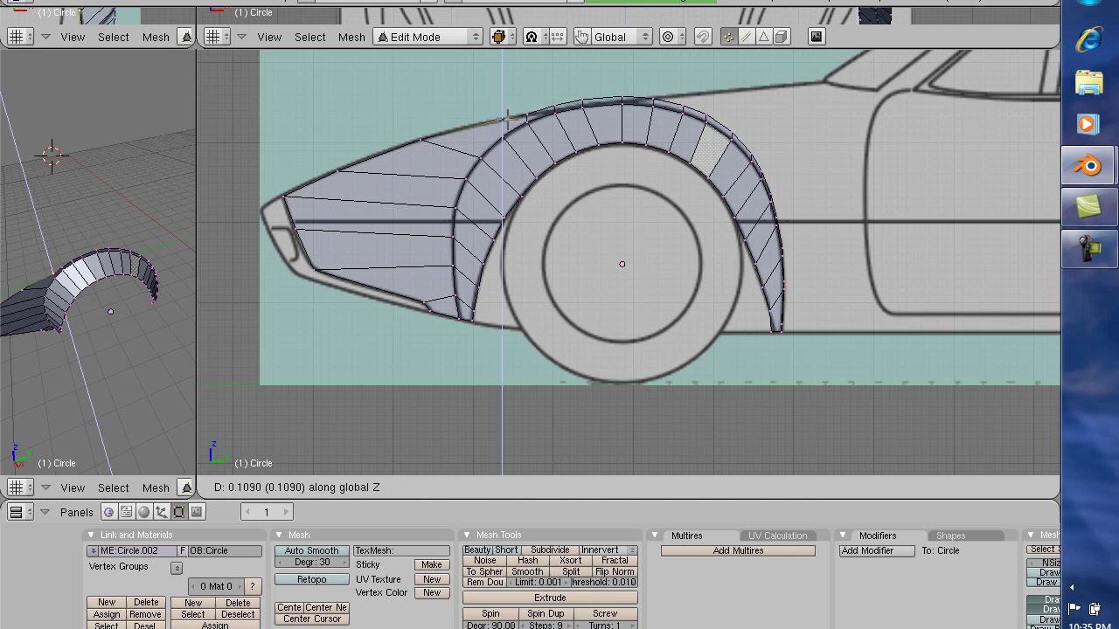
left_click(505, 118)
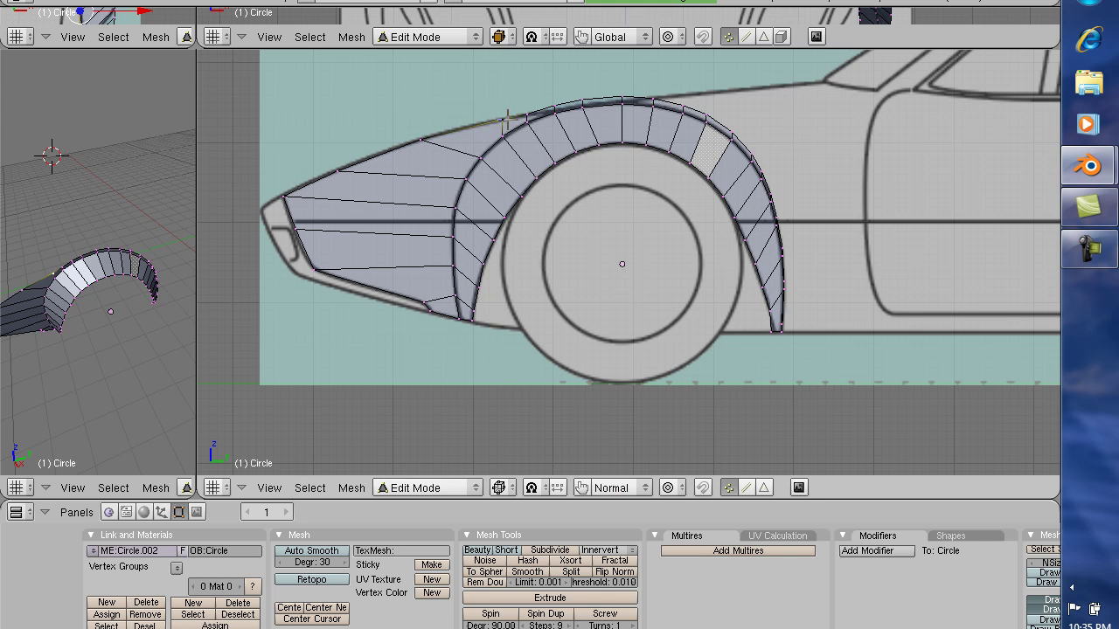
Lower the two rim vertices just ahead of the arch's top along global Z by about 0.07 and 0.04 to follow the hood outline.
right_click(560, 107)
key("g")
key("z")
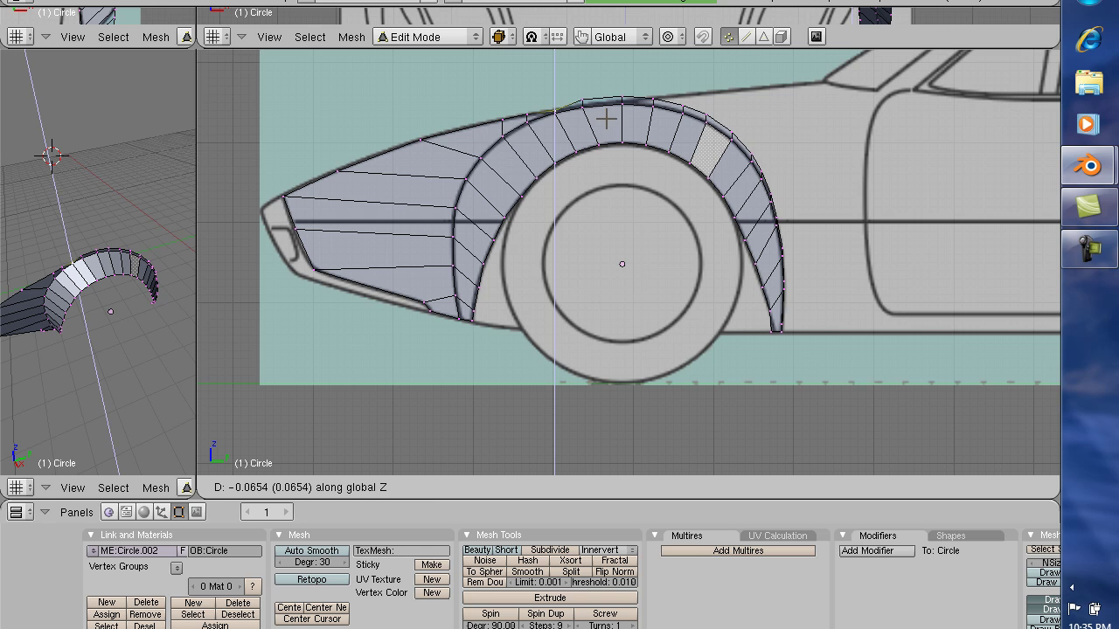
left_click(605, 116)
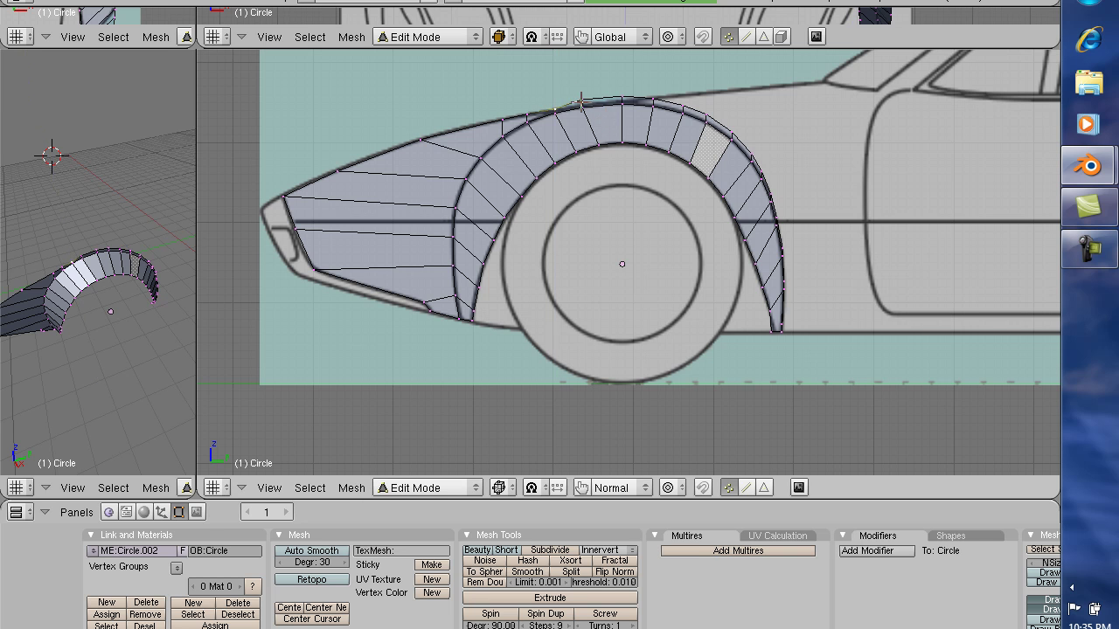
right_click(609, 103)
key("g")
key("z")
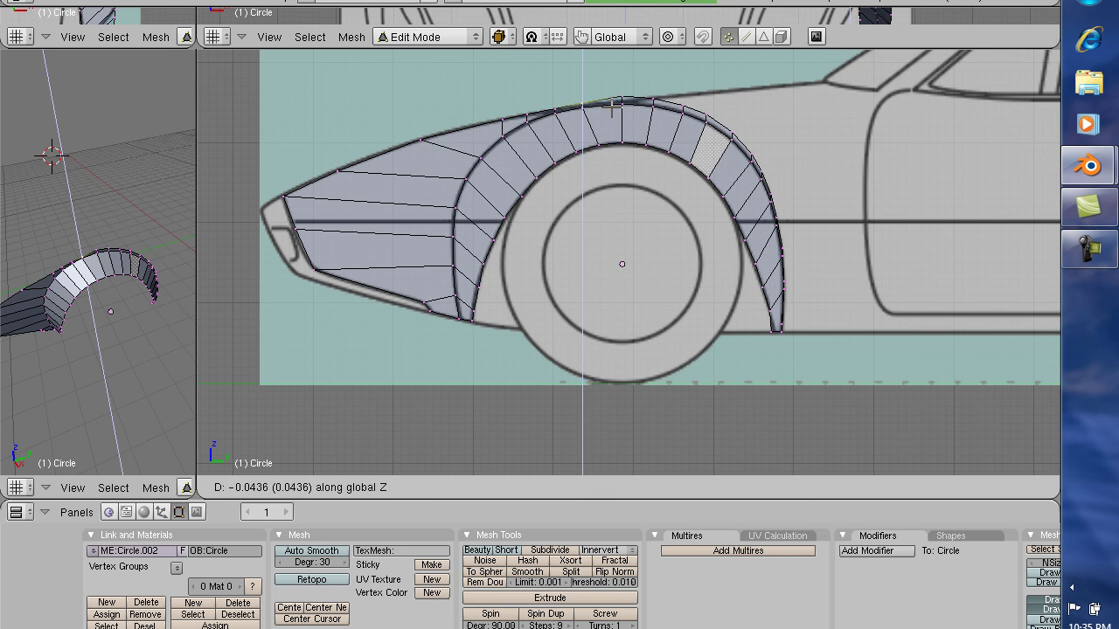
left_click(612, 106)
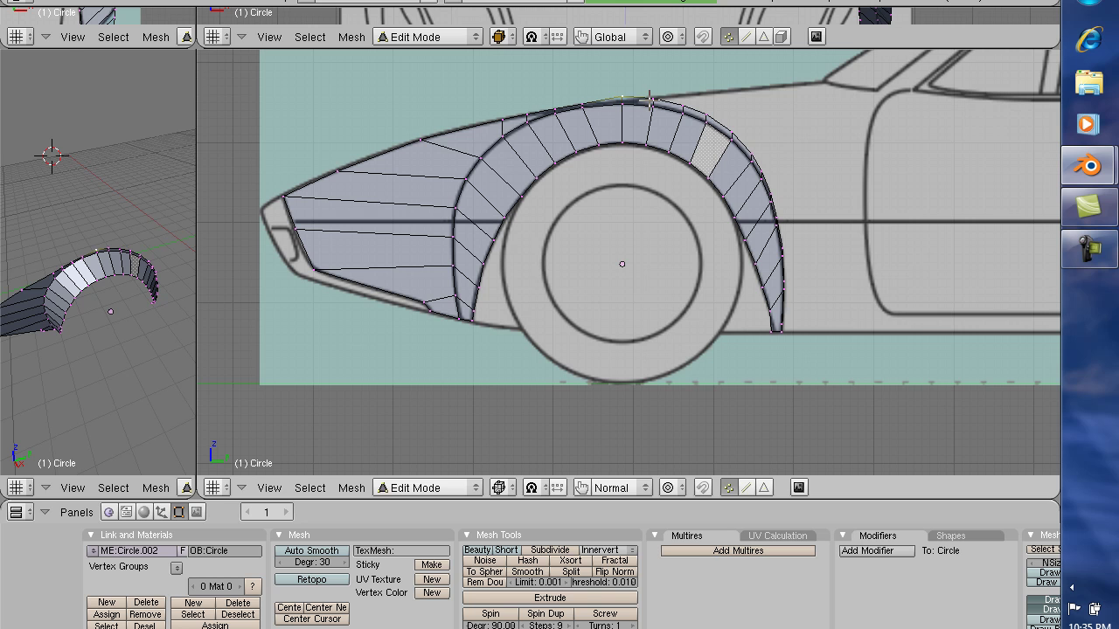
Lower the rim's top vertex slightly along global Z and shift an upper vertex behind it rearward along global Y.
key("g")
key("z")
left_click(651, 107)
key("g")
key("y")
left_click(739, 103)
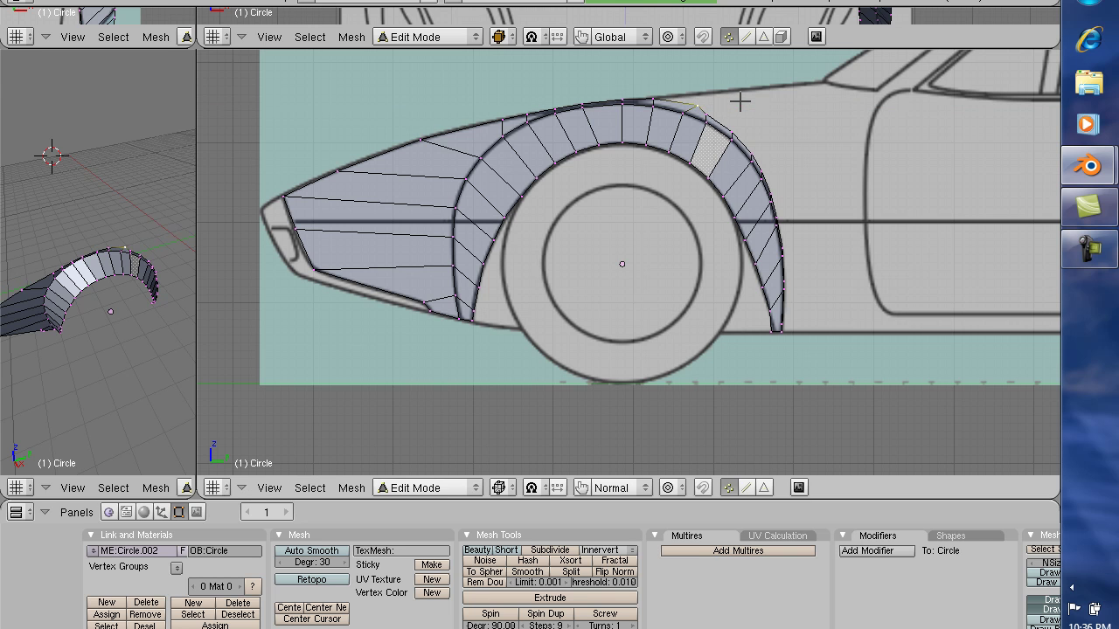
Raise the upper rim vertex just behind the arch's top about 0.13 along global Z onto the hood outline.
key("g")
key("z")
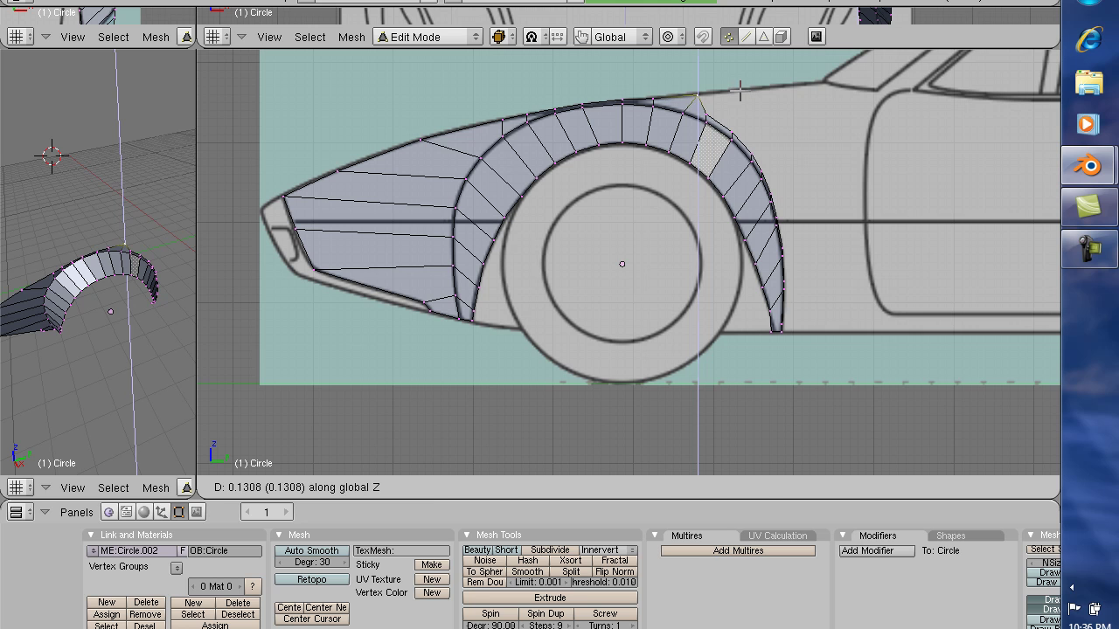
left_click(739, 90)
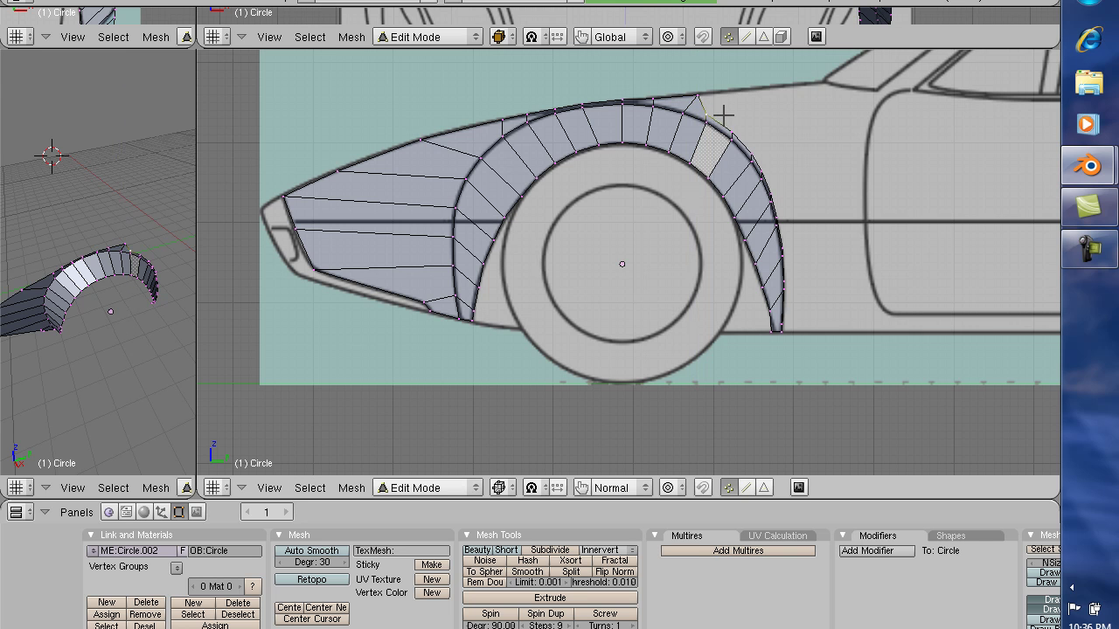
Move the next rim vertex rearward along global Y and raise it about 0.35 along global Z onto the hood outline.
key("g")
key("y")
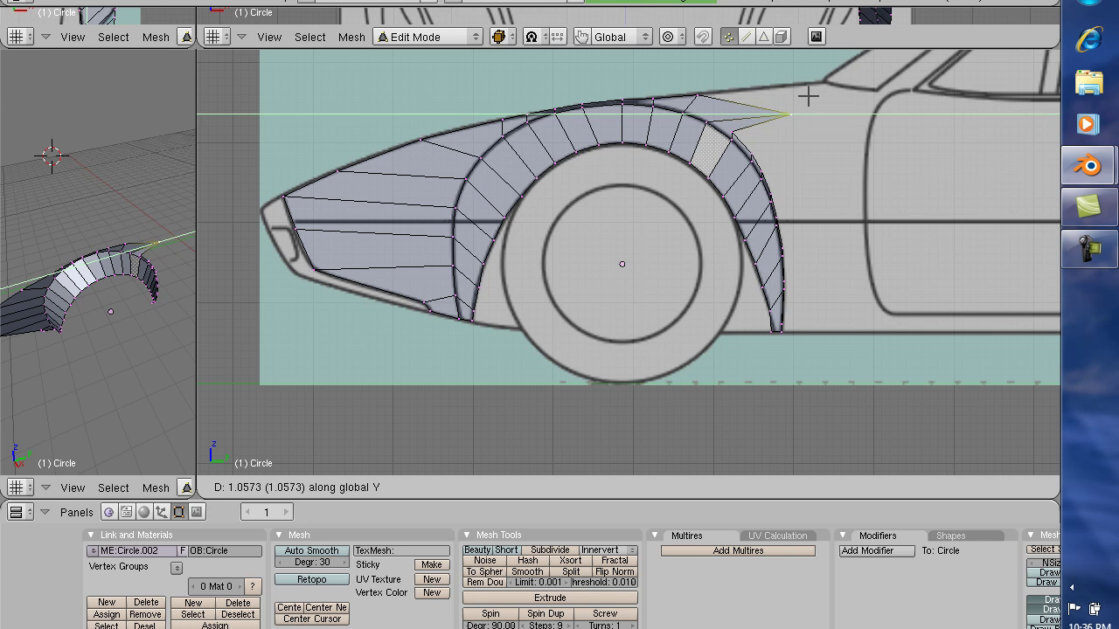
key("y")
key("y")
key("z")
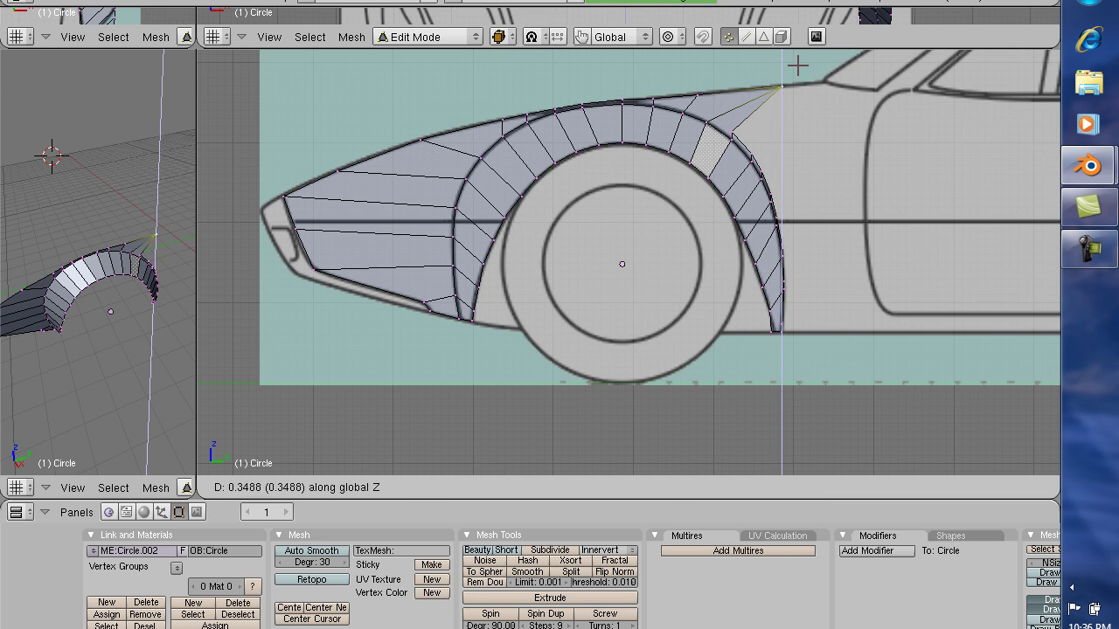
left_click(797, 65)
Move the following rim vertex rearward about 1.17 along global Y and raise it along global Z to the hood's rear end at the windshield base.
right_click(768, 134)
key("g")
key("y")
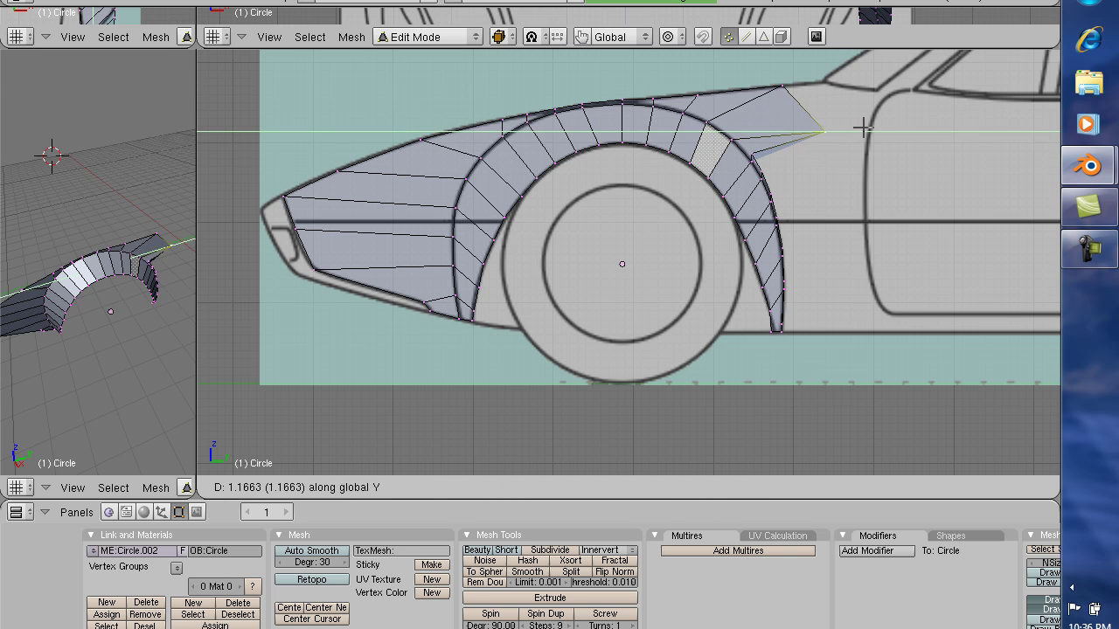
left_click(866, 129)
key("g")
key("z")
left_click(857, 77)
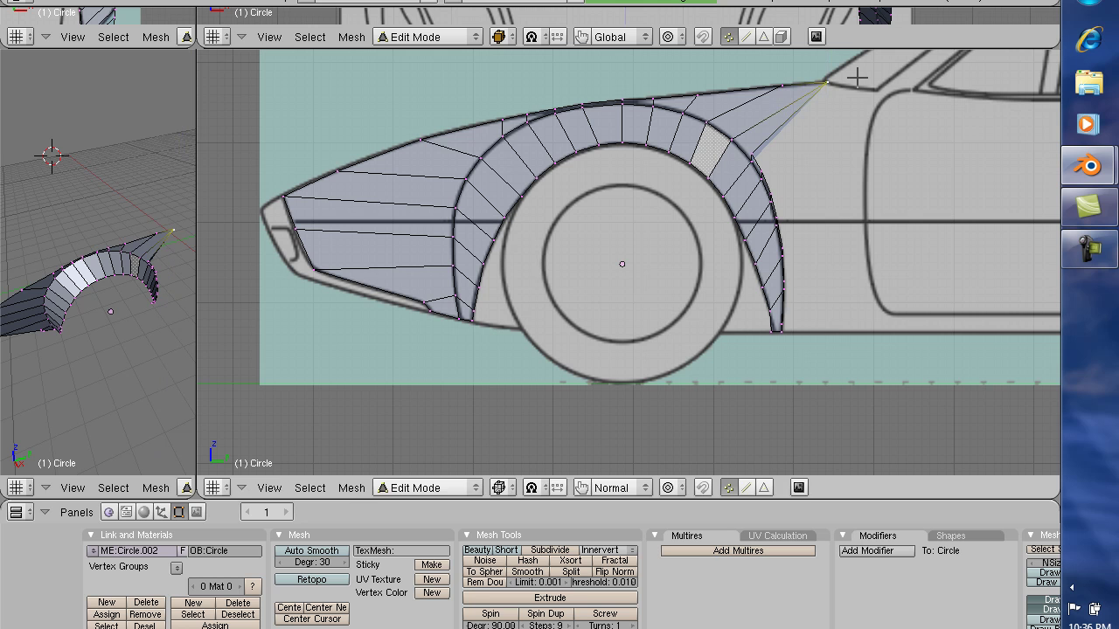
key("g")
key("y")
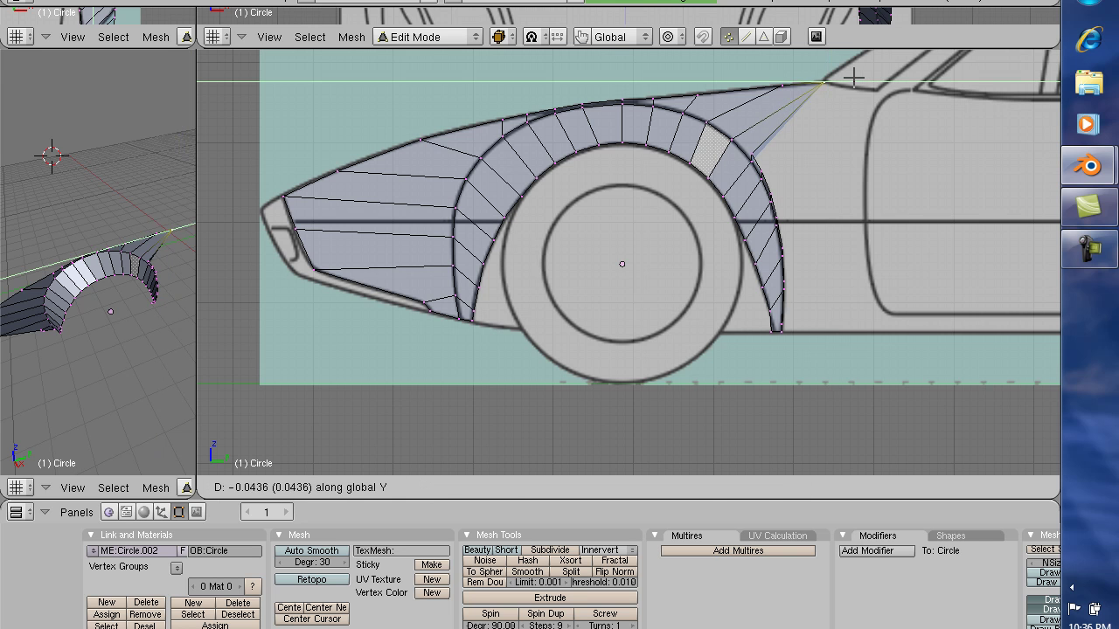
left_click(774, 129)
Move the next rear rim vertex rearward along global Y and raise it about 0.78 along global Z to the windshield base line above the door's front corner.
key("f")
key("g")
key("y")
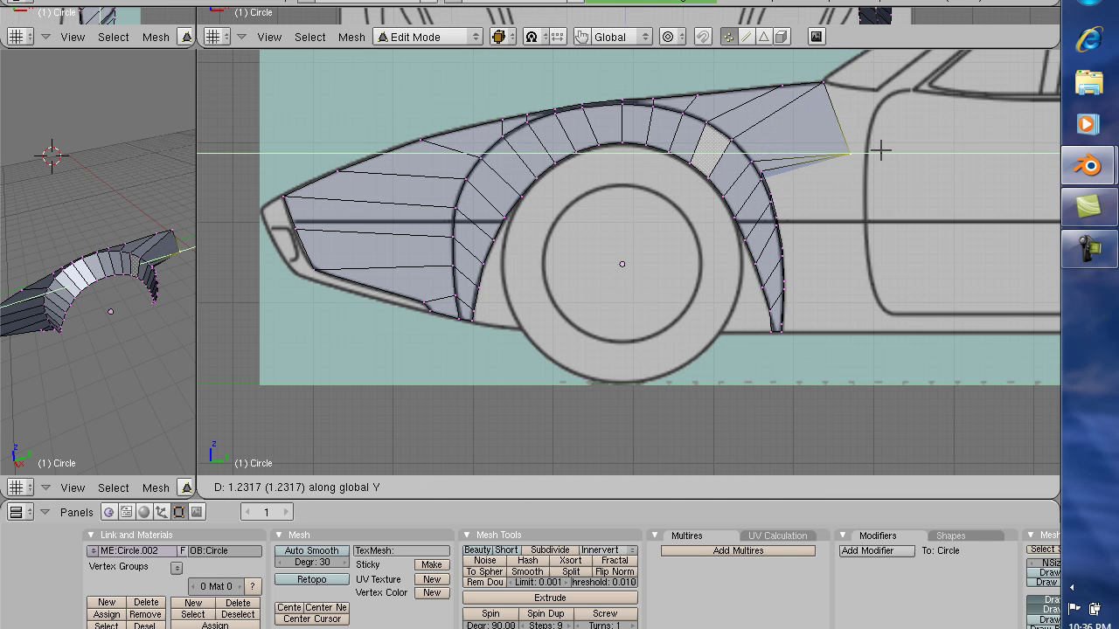
left_click(880, 150)
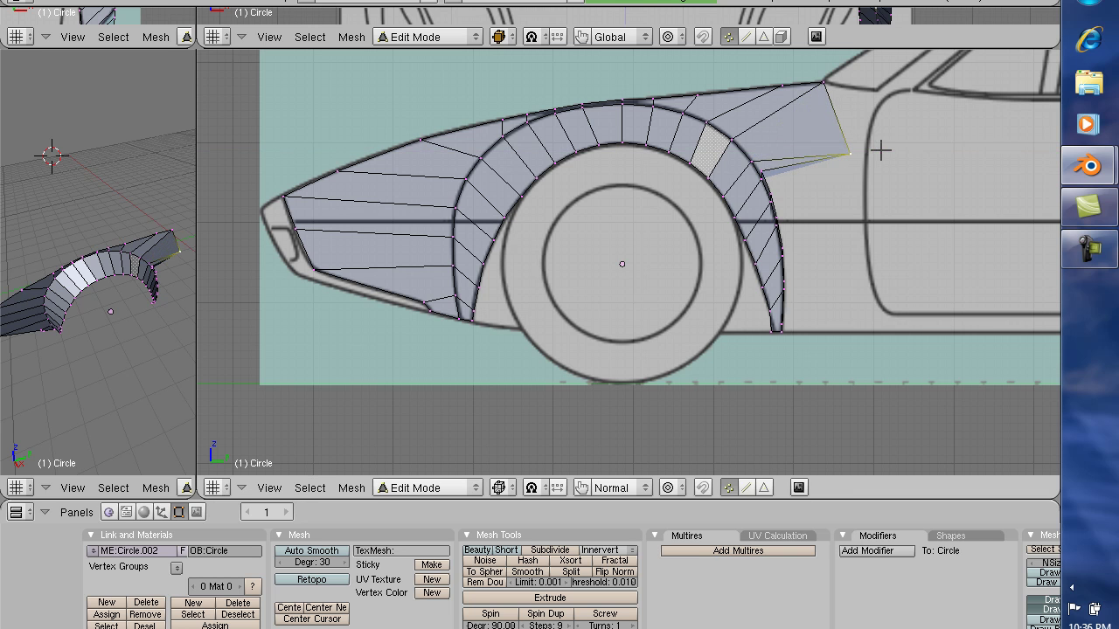
key("g")
key("z")
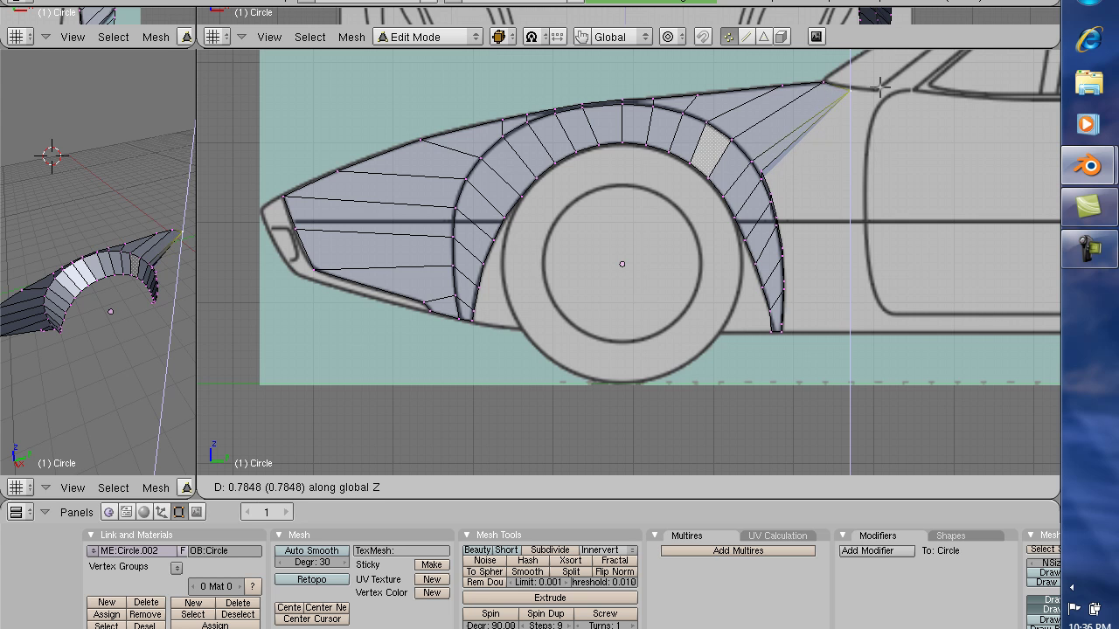
key("z")
key("y")
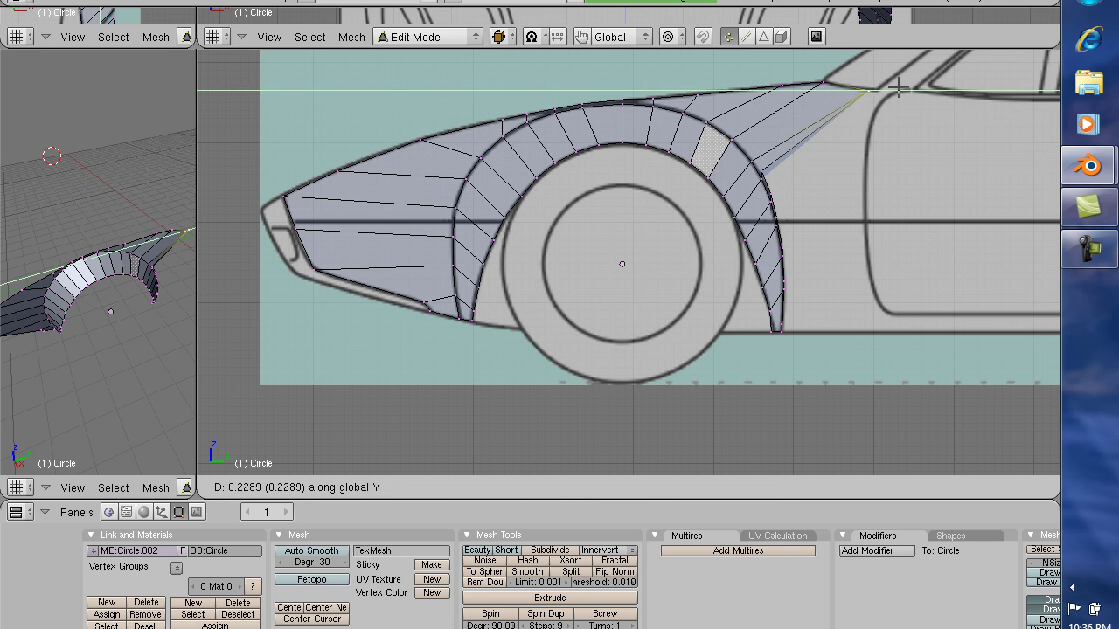
left_click(899, 87)
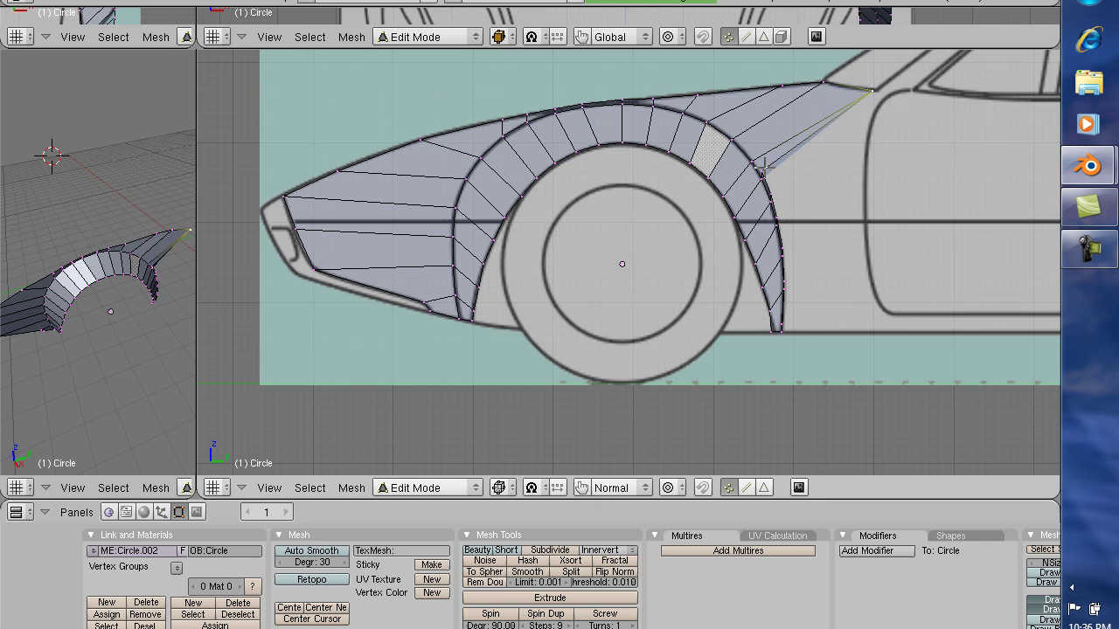
Move the next rear rim vertex rearward along global Y and raise it about 0.85 along global Z onto the door's upper front corner.
right_click(764, 168)
key("g")
key("y")
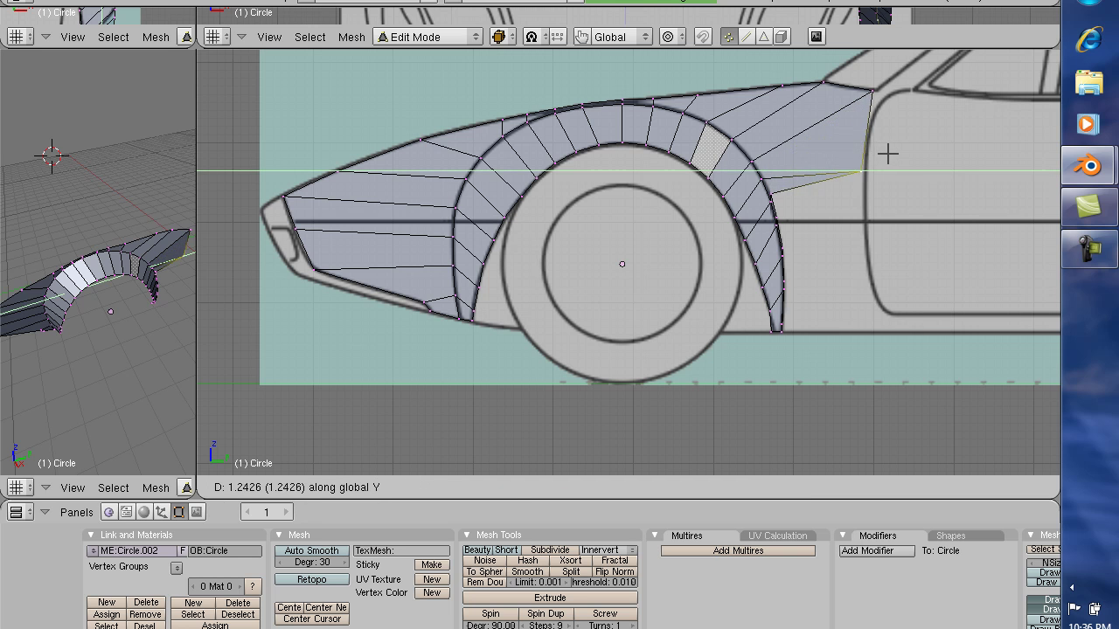
left_click(902, 155)
key("g")
key("z")
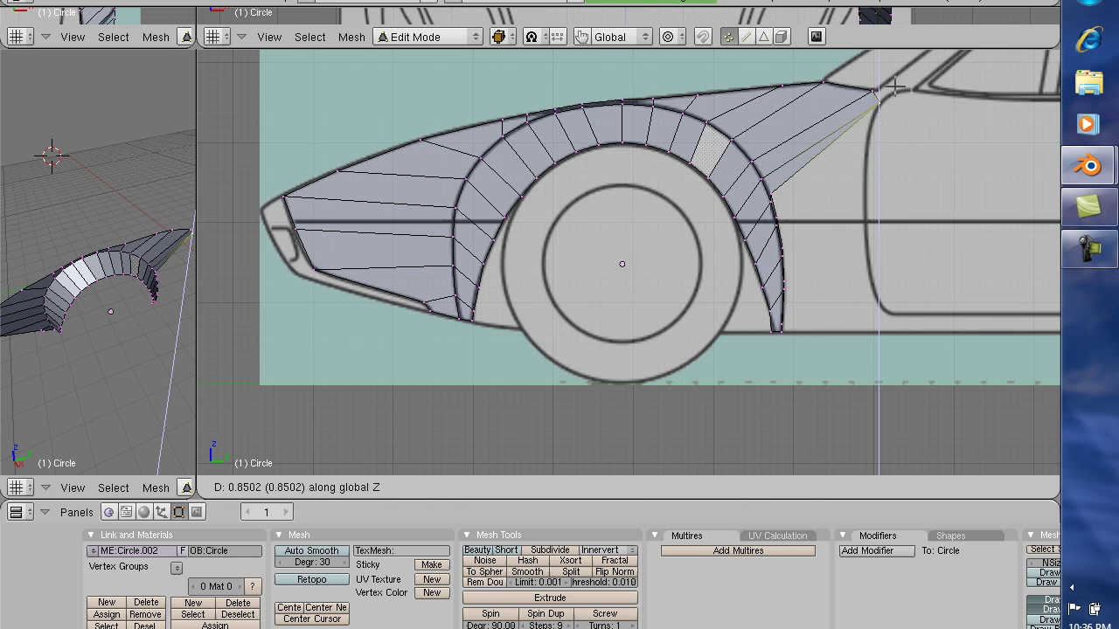
left_click(893, 87)
Move the rear rim vertex above the body crease line rearward along global Y and up along global Z onto the door's upper front edge.
key("f")
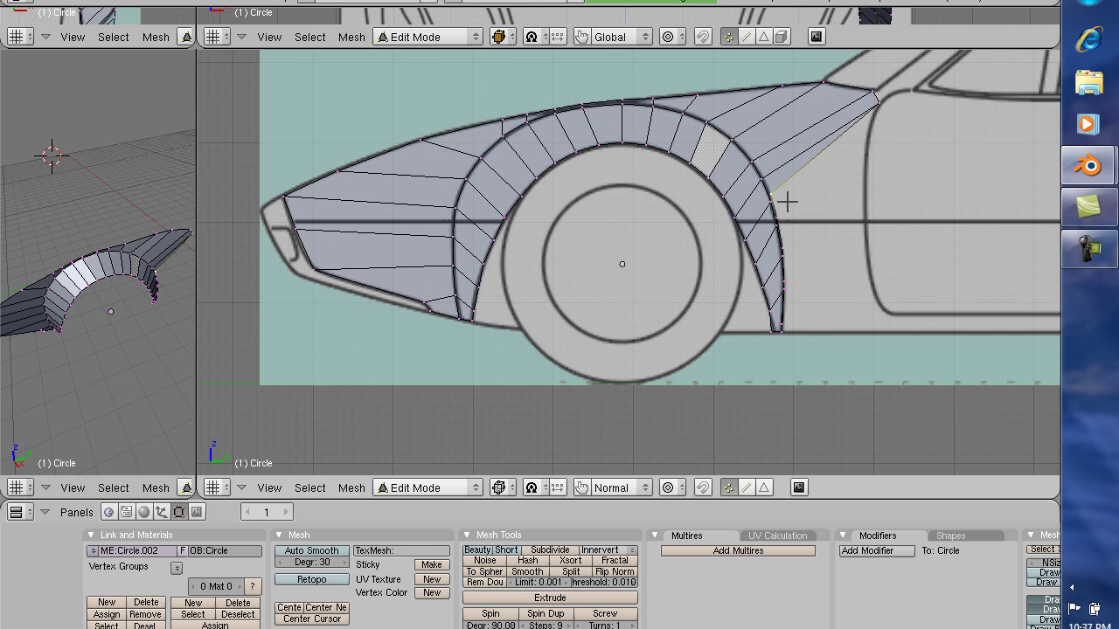
key("g")
key("z")
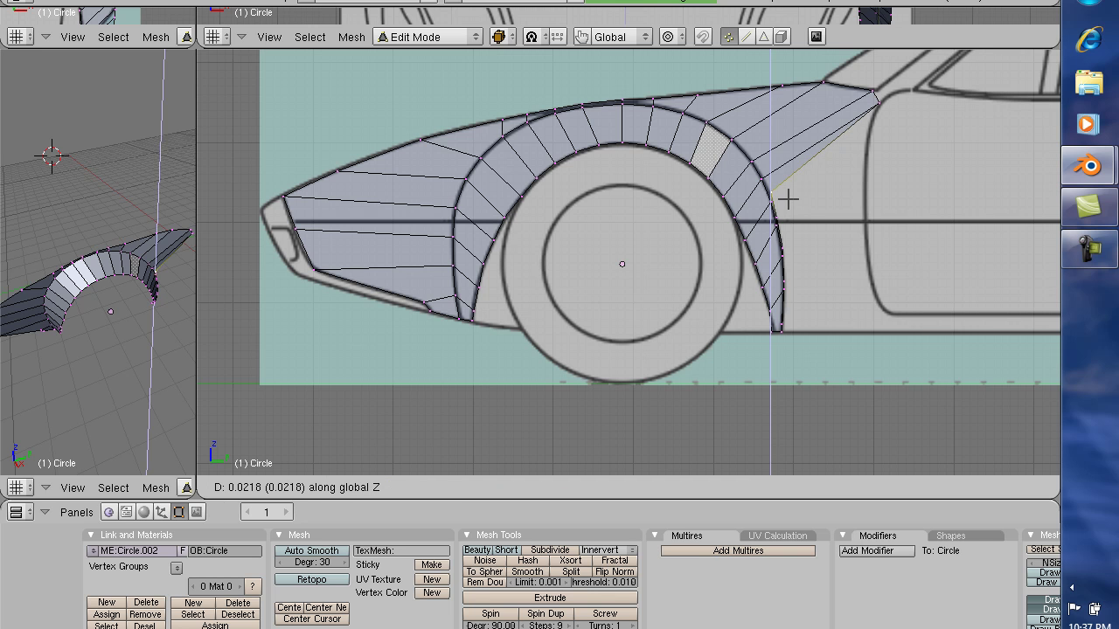
key("y")
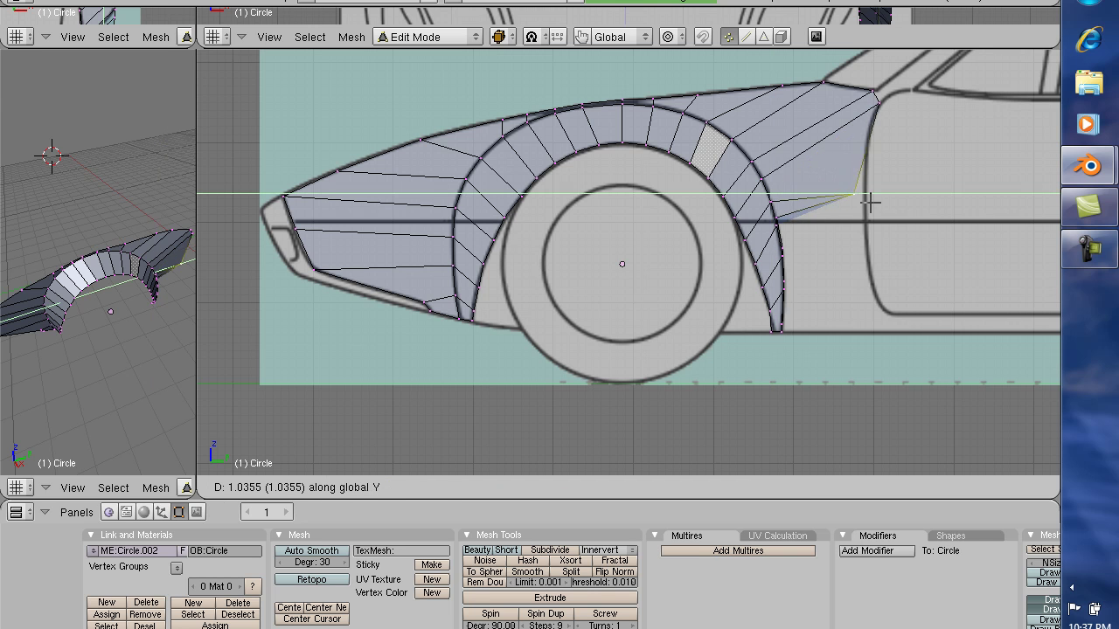
left_click(866, 198)
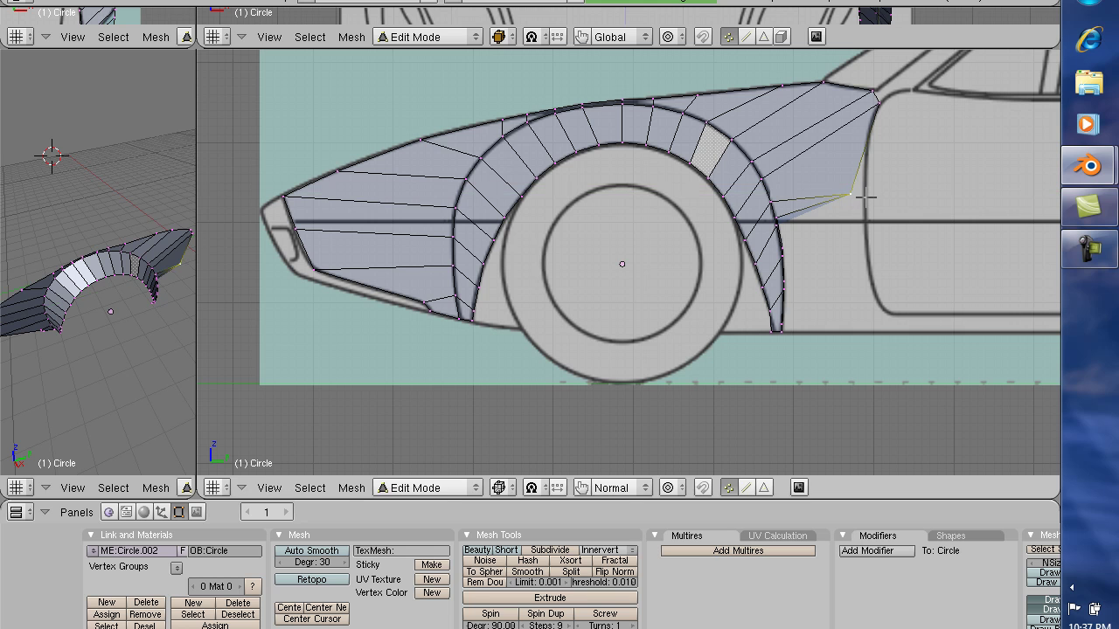
key("g")
key("z")
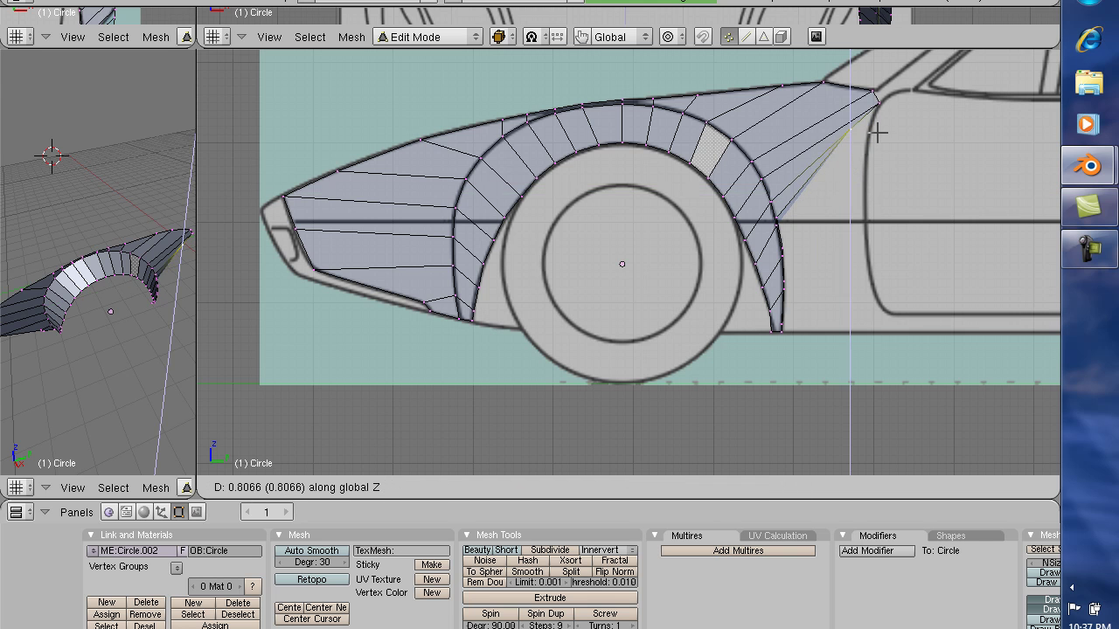
left_click(876, 138)
key("g")
key("y")
left_click(894, 140)
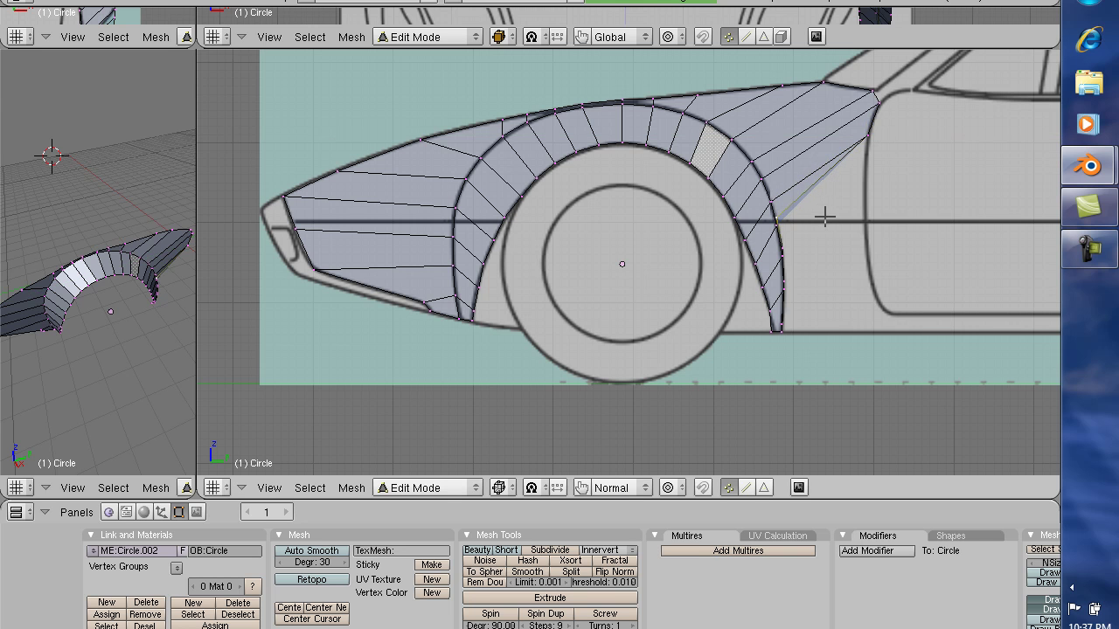
Move the rear rim vertex at the body crease line rearward about 1.08 along global Y onto the door's front edge.
key("g")
key("y")
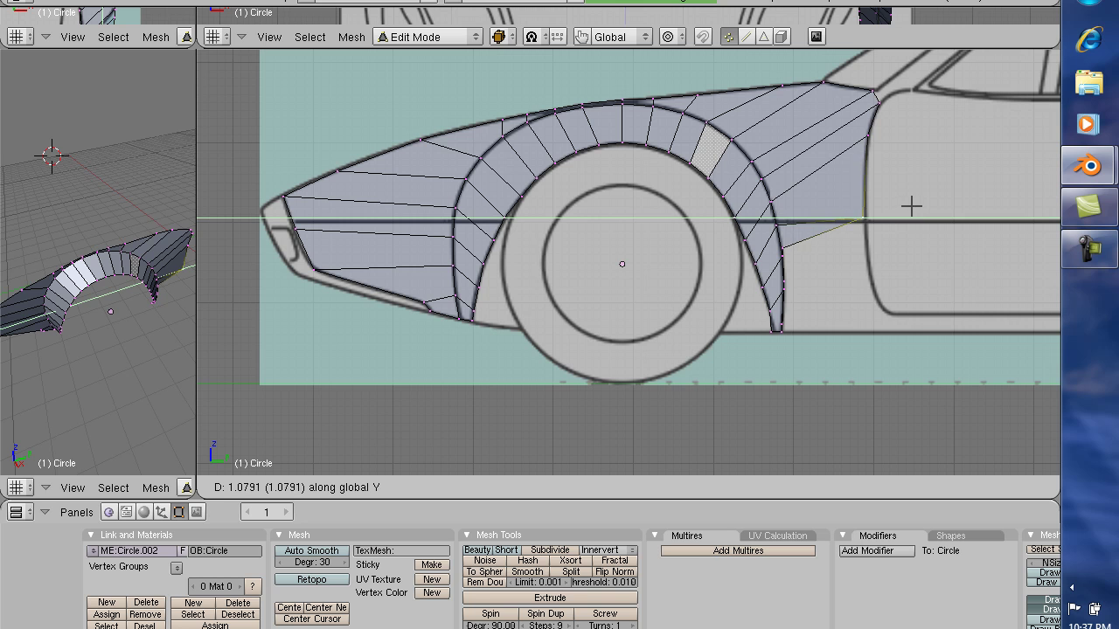
left_click(913, 206)
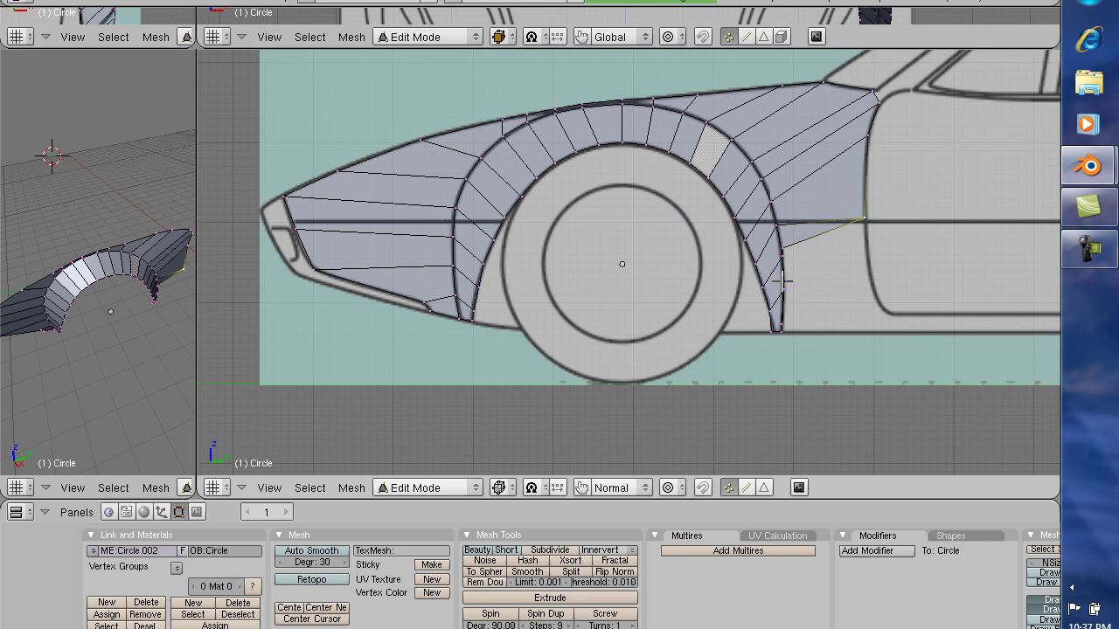
Move the two rear rim vertices below the crease line rearward along global Y onto the door's front edge, the lower one by about 1.11.
key("f")
key("g")
key("y")
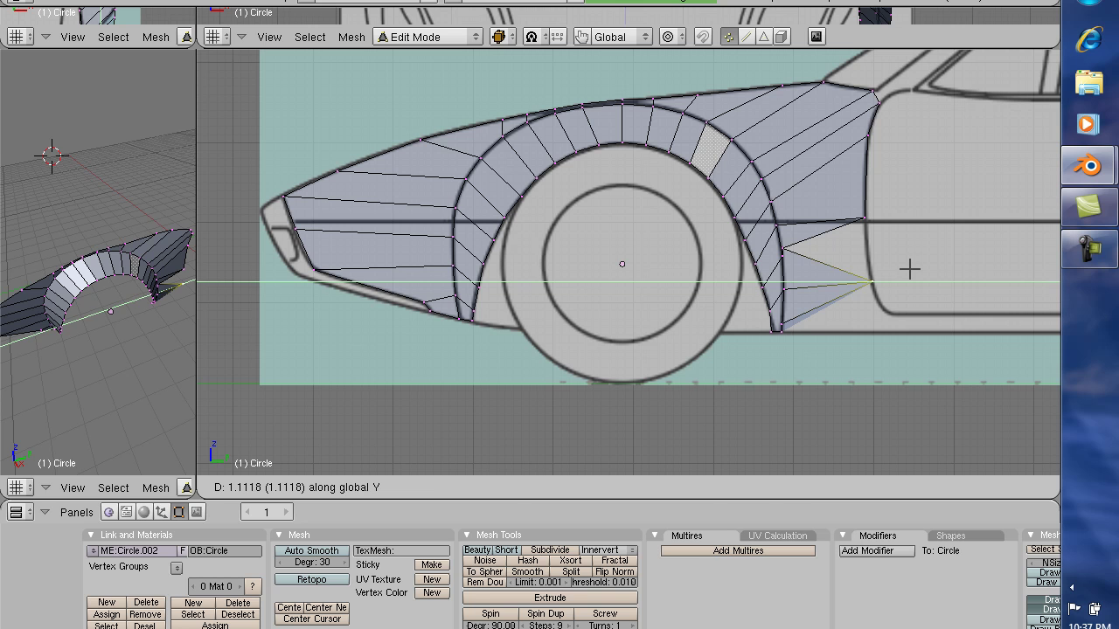
left_click(911, 269)
right_click(782, 246)
key("g")
key("y")
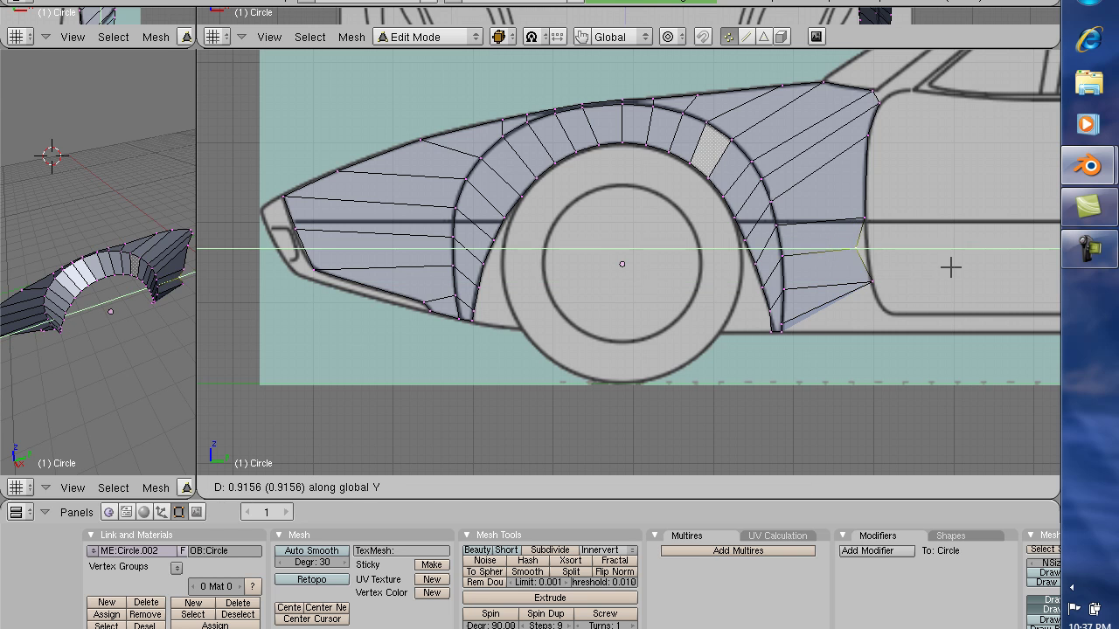
left_click(962, 268)
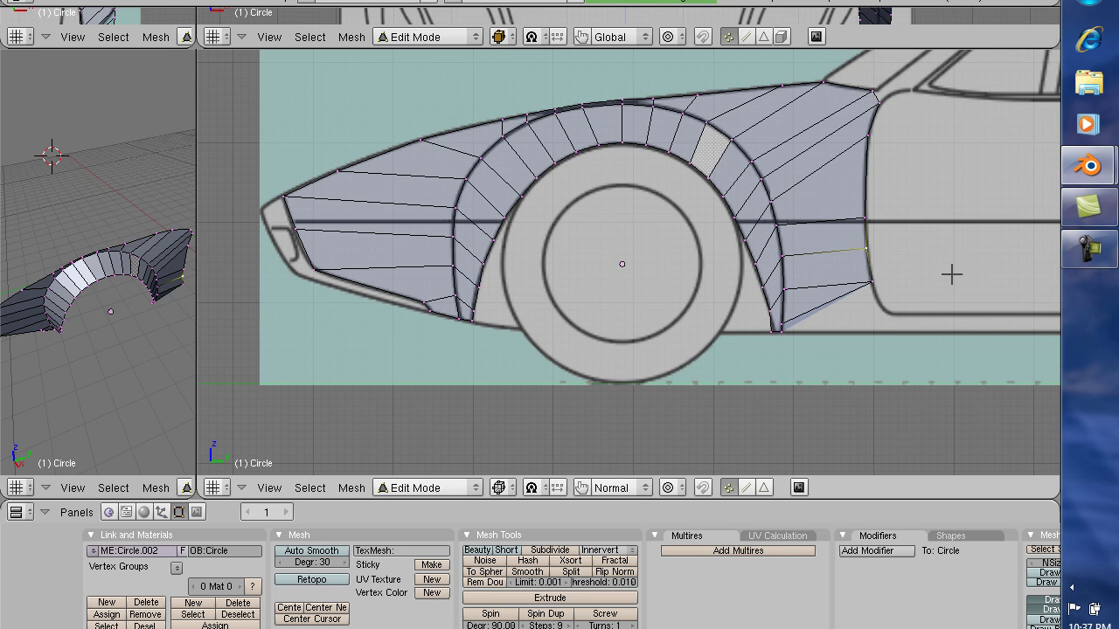
Lower the outer rim's bottom rear vertex along global Z onto the body's sill line.
right_click(781, 325)
key("g")
key("y")
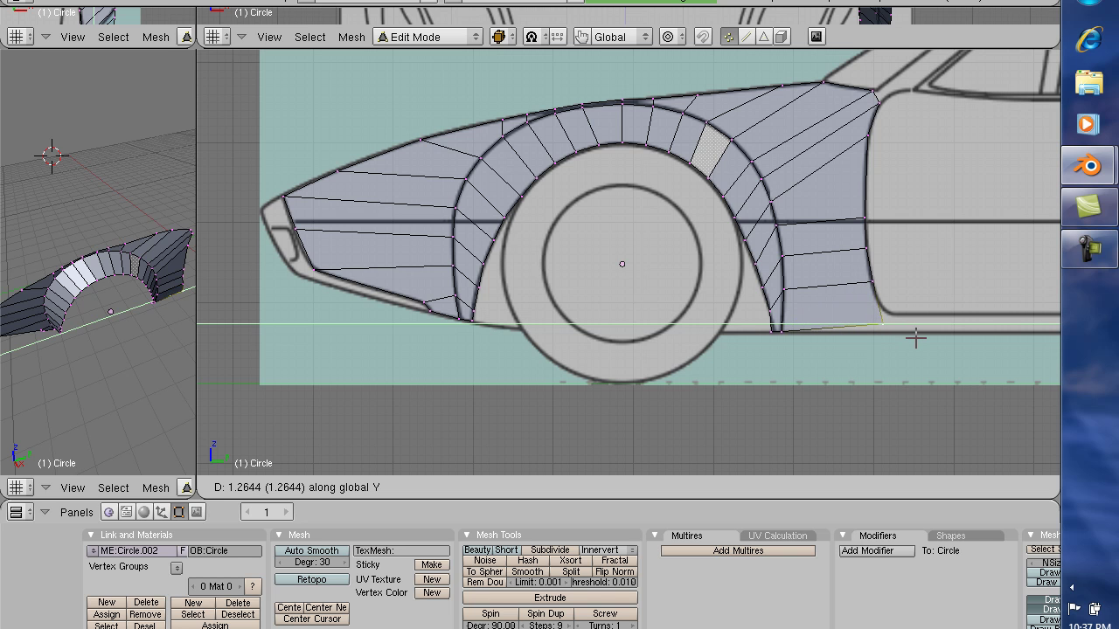
key("z")
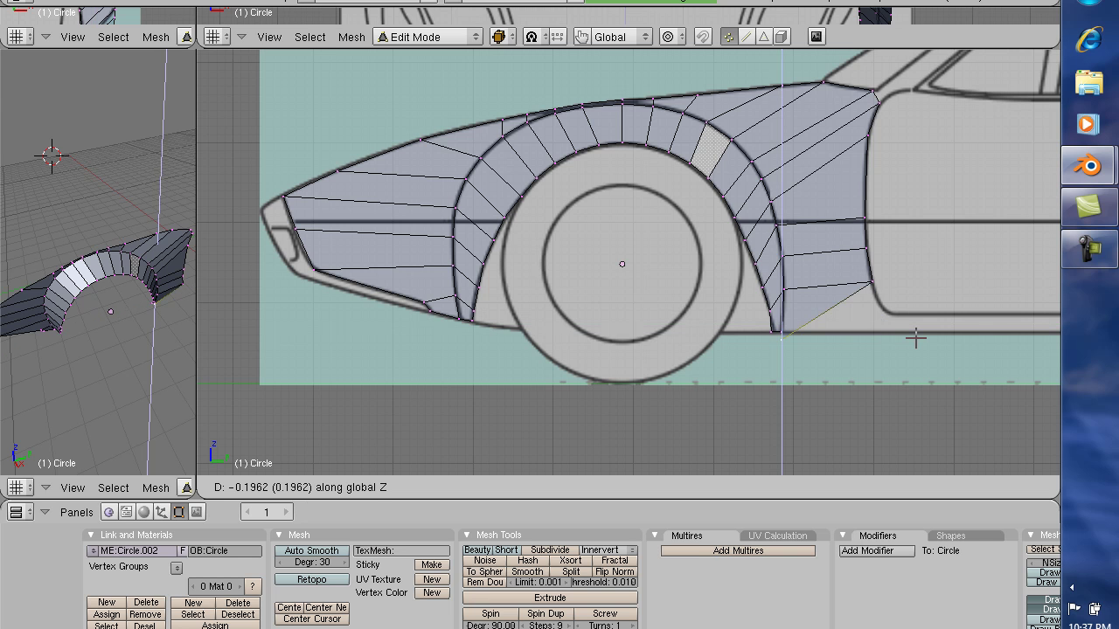
key("y")
key("z")
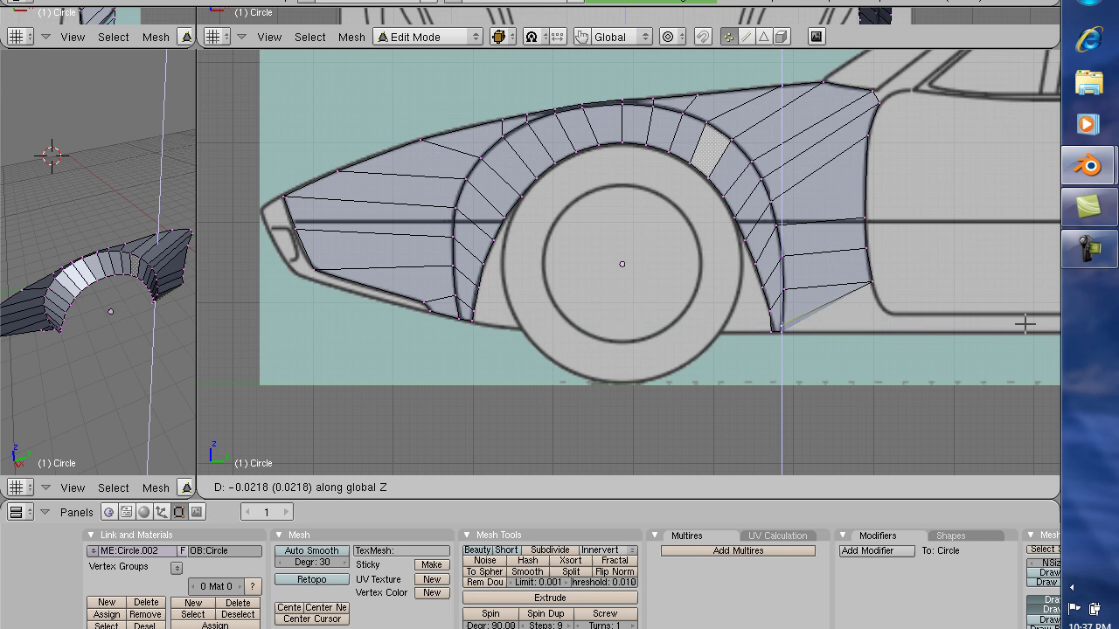
key("y")
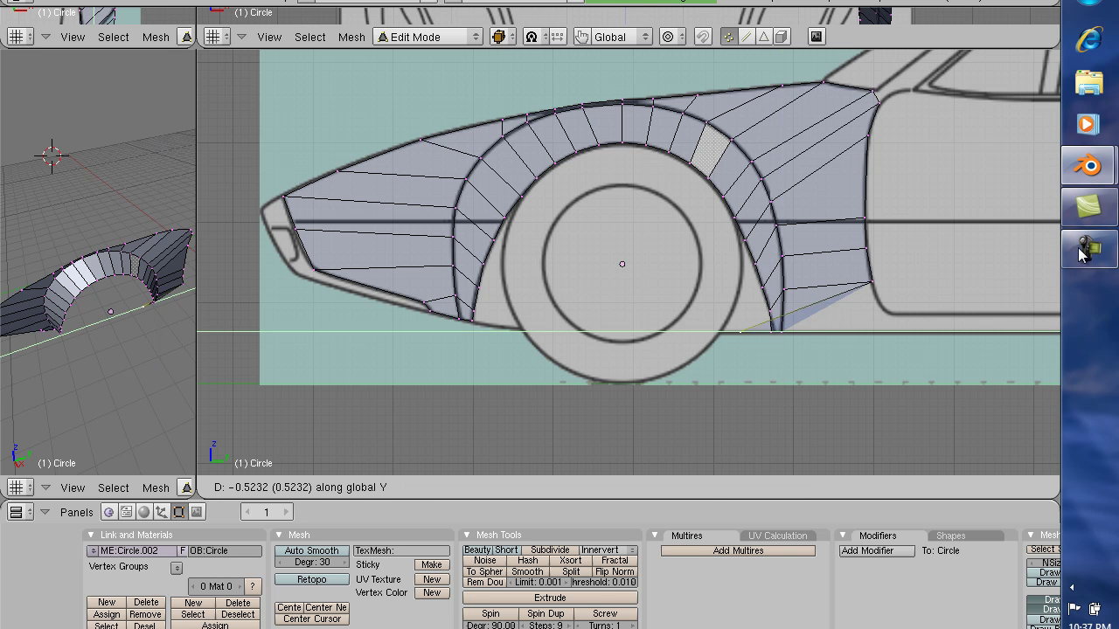
left_click(1004, 282)
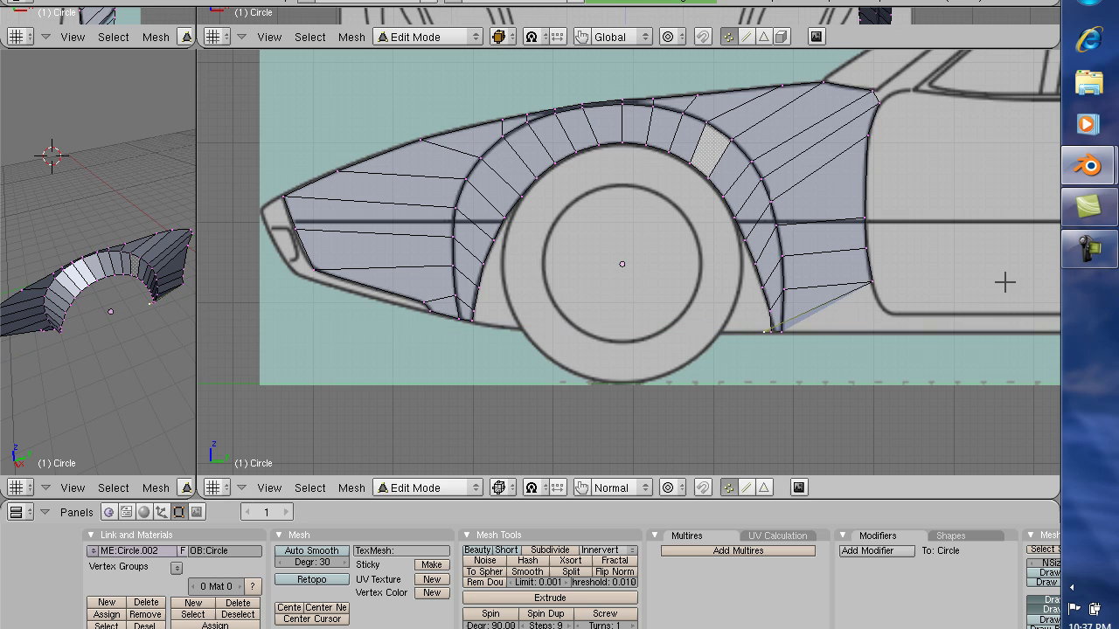
Move the bottom rear vertex rearward about 1.54 along global Y to the sill line beneath the door's lower front corner.
key("g")
key("y")
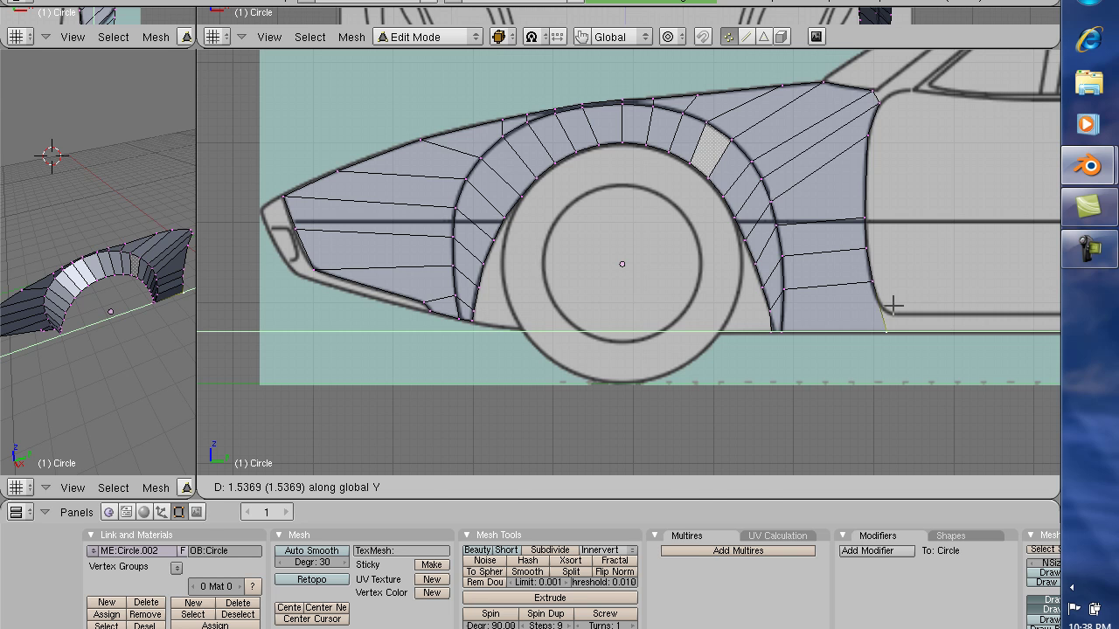
left_click(892, 305)
key("g")
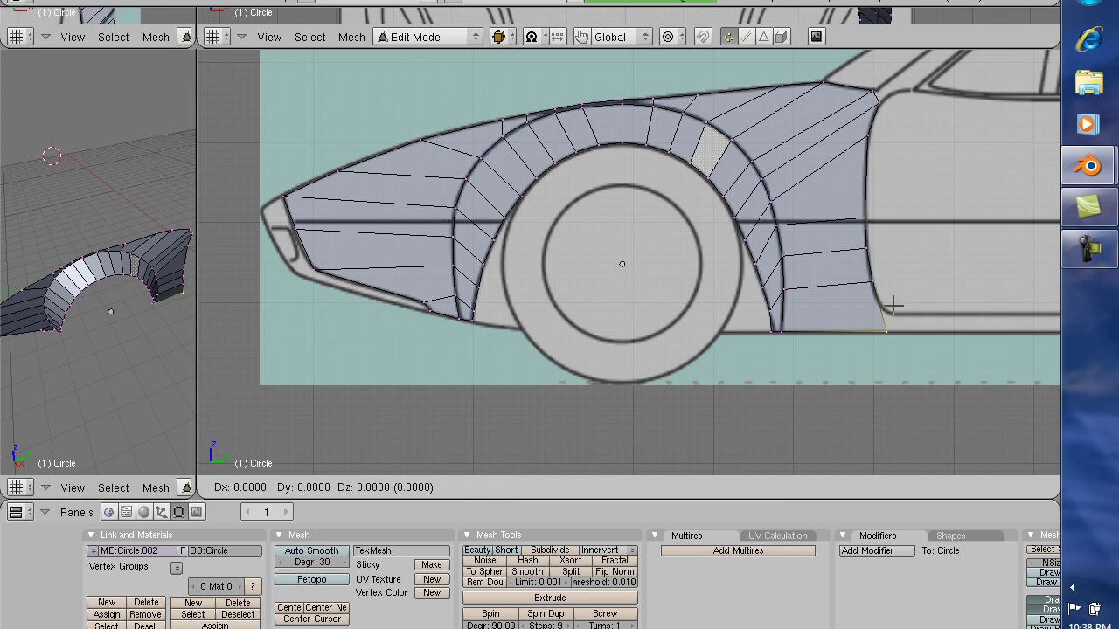
key("z")
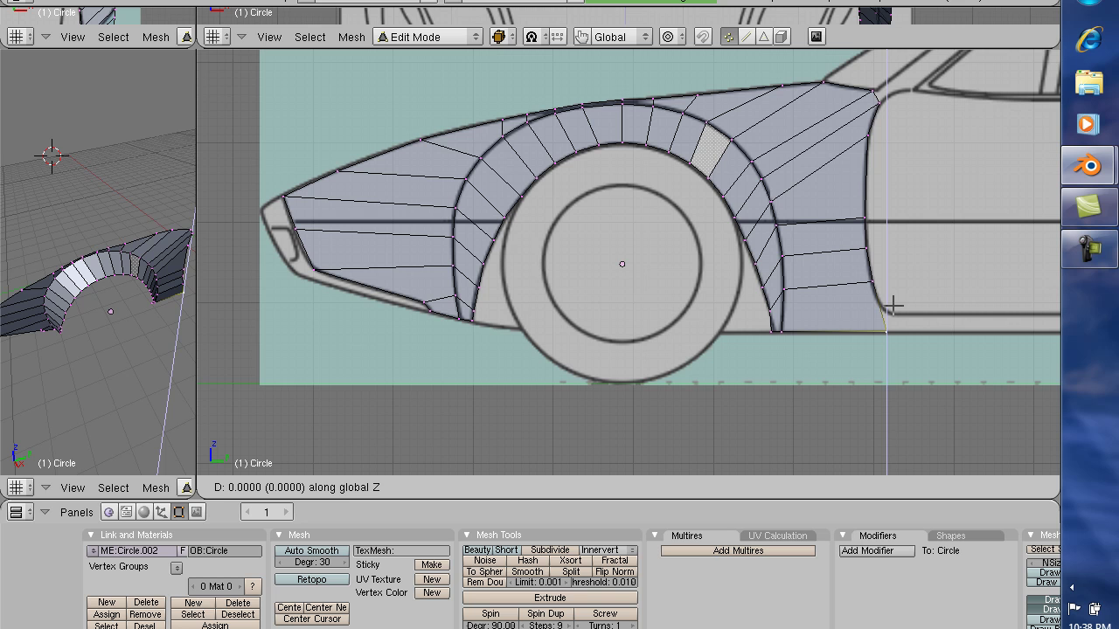
left_click(893, 305)
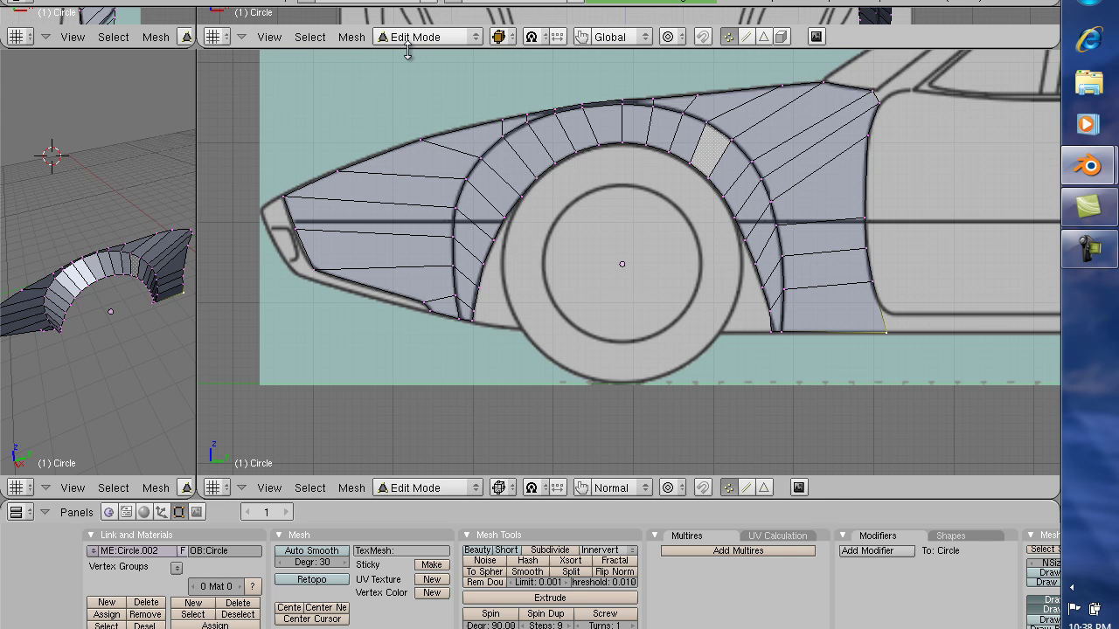
Enlarge the front and top views by shrinking the side and perspective views beneath them.
left_click_drag(411, 26, 797, 154)
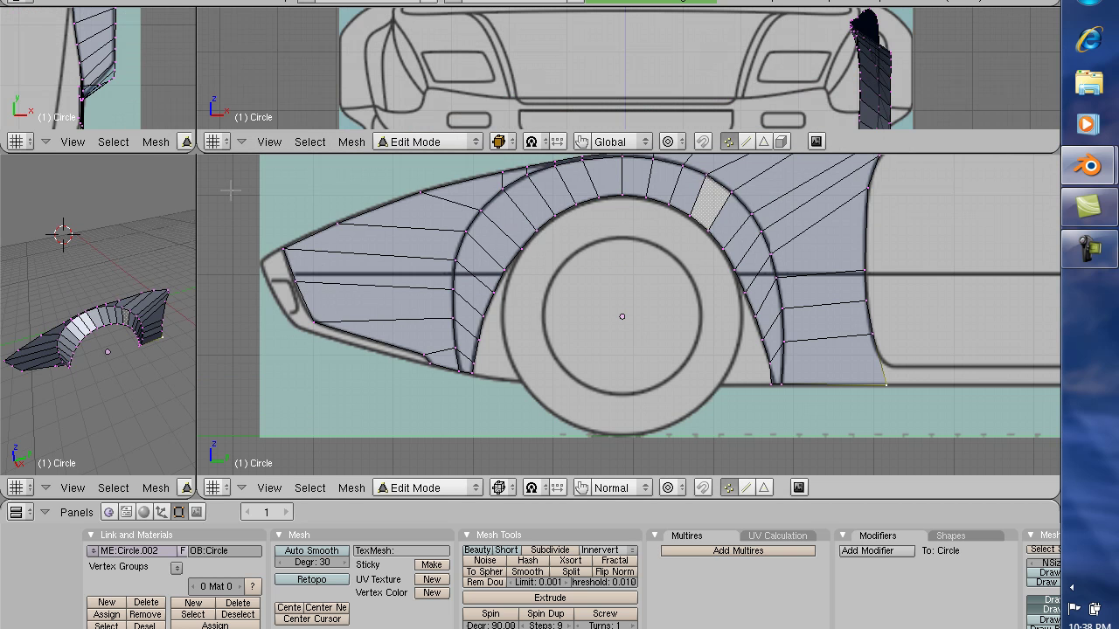
Enlarge the top view and zoom it in on the front corner of the car ahead of the wheel arch.
left_click_drag(198, 197, 689, 187)
left_click_drag(357, 151, 395, 324)
scroll(402, 149, "down", 6)
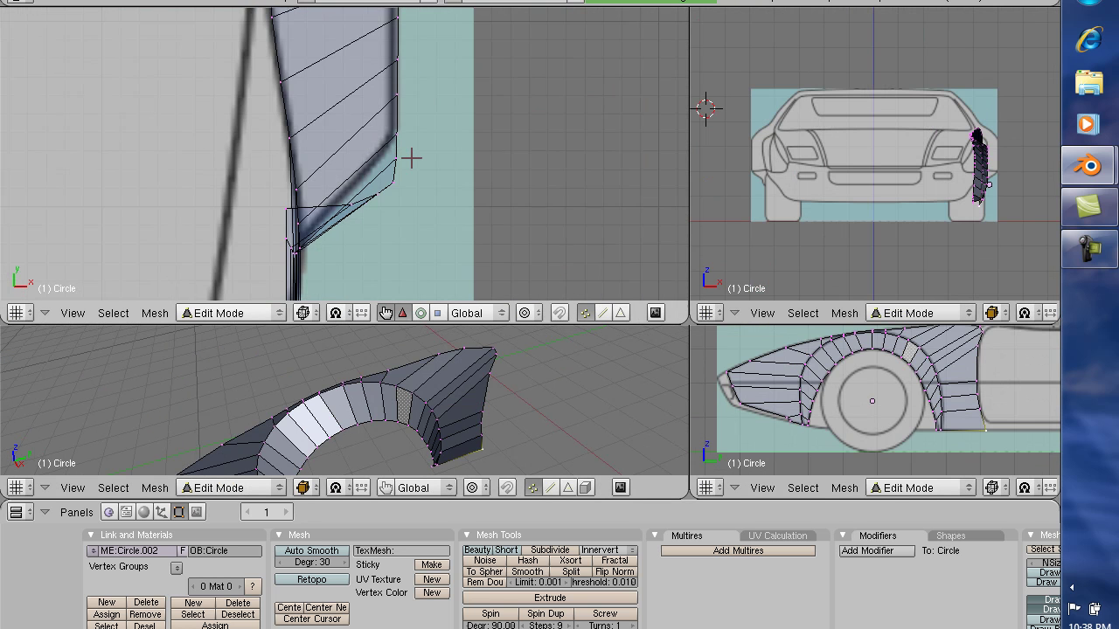
scroll(410, 160, "down", 3)
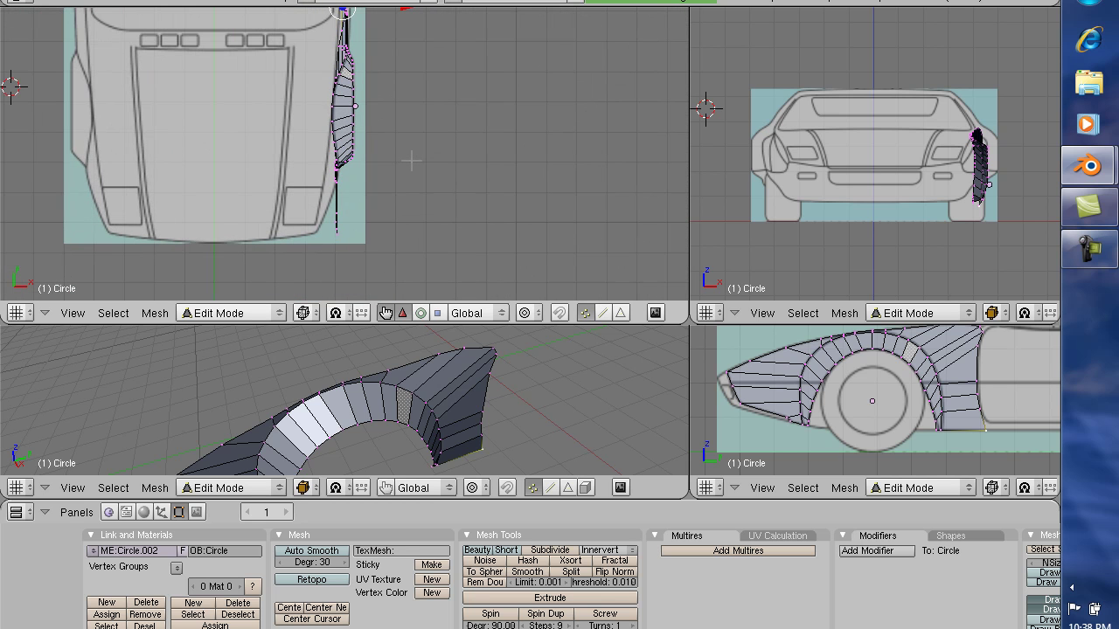
key("b")
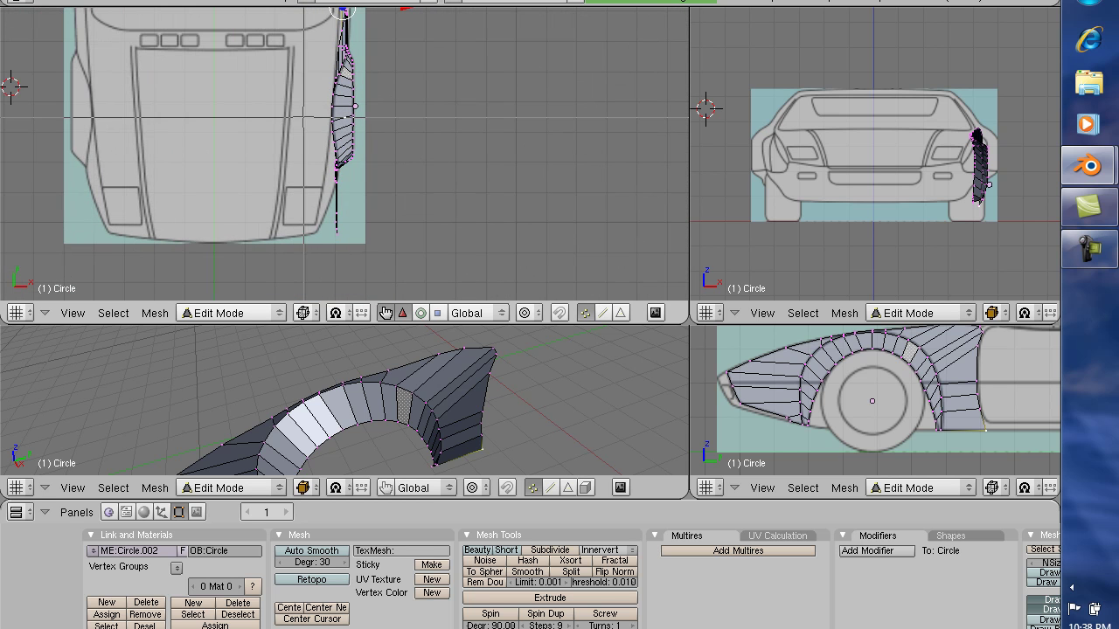
left_click_drag(310, 118, 382, 245)
key("Tab")
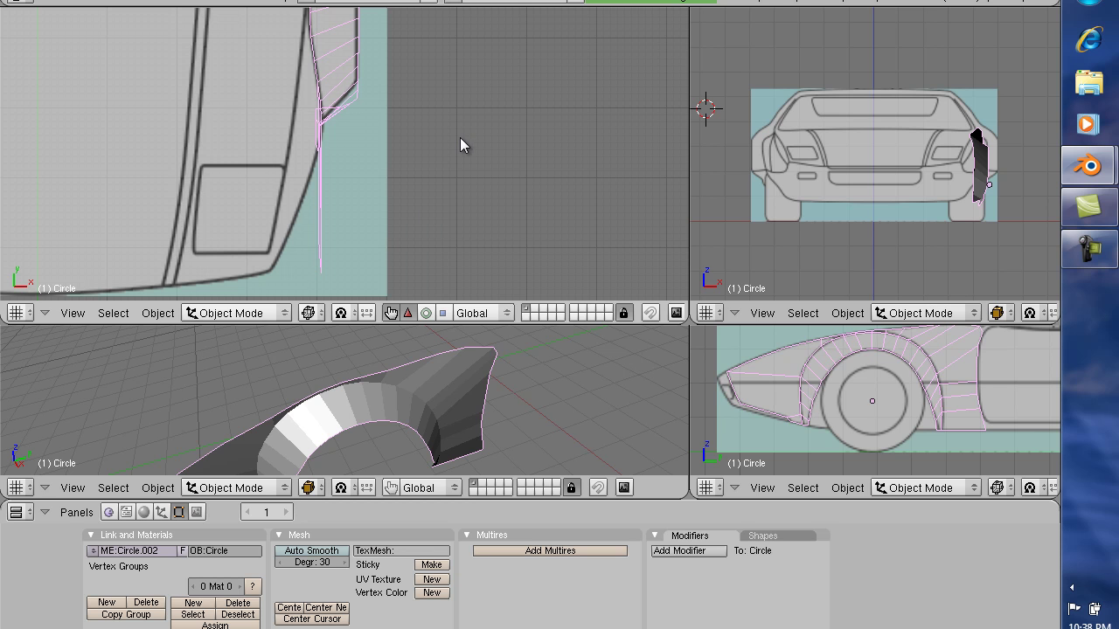
key("Tab")
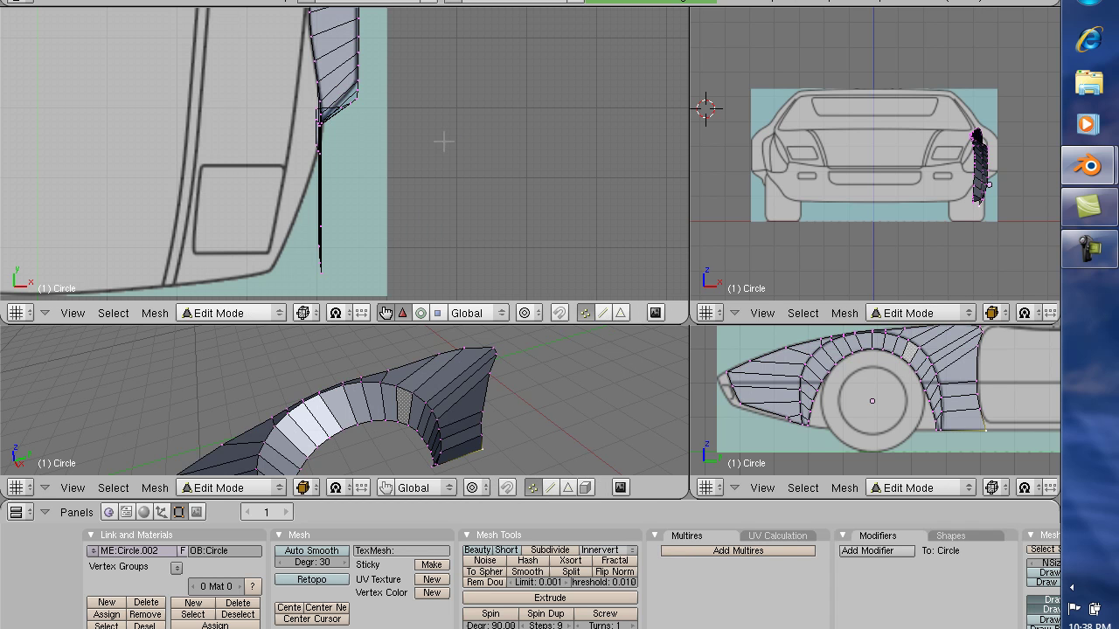
Move the hood-line vertex above the front of the wheel arch inward about 0.275 along global X onto the fender's inner line.
right_click(822, 336)
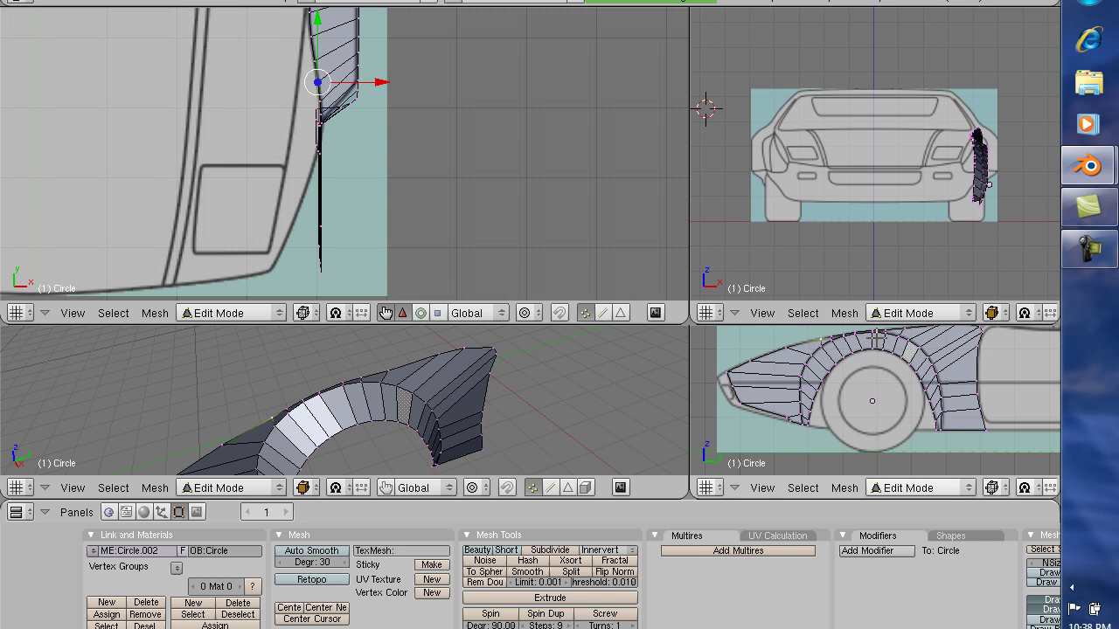
left_click_drag(863, 324, 878, 13)
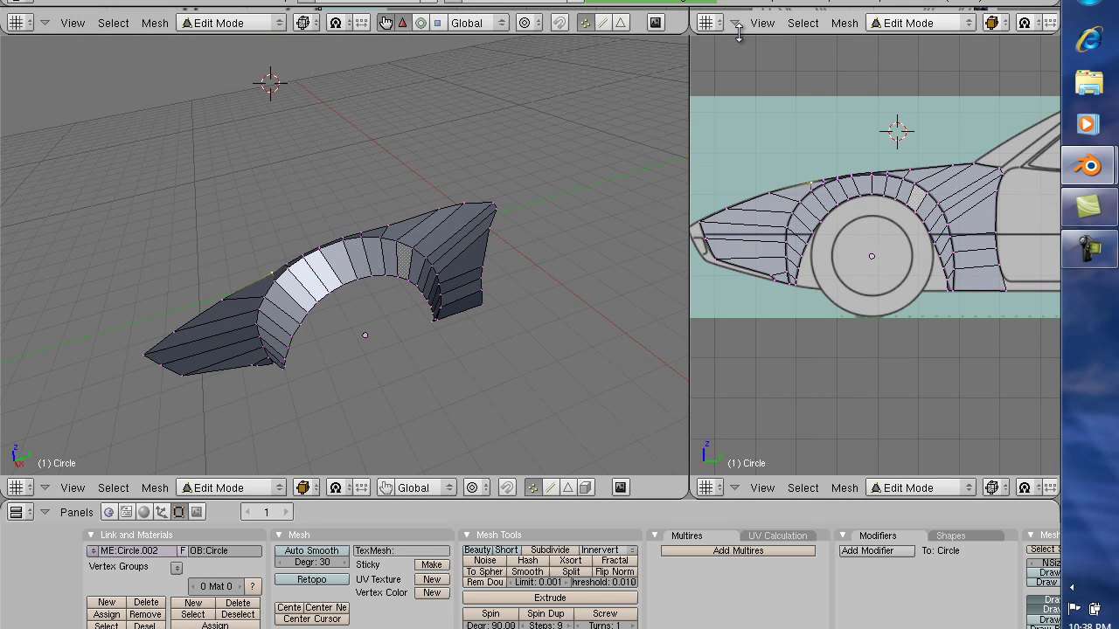
left_click_drag(738, 32, 740, 281)
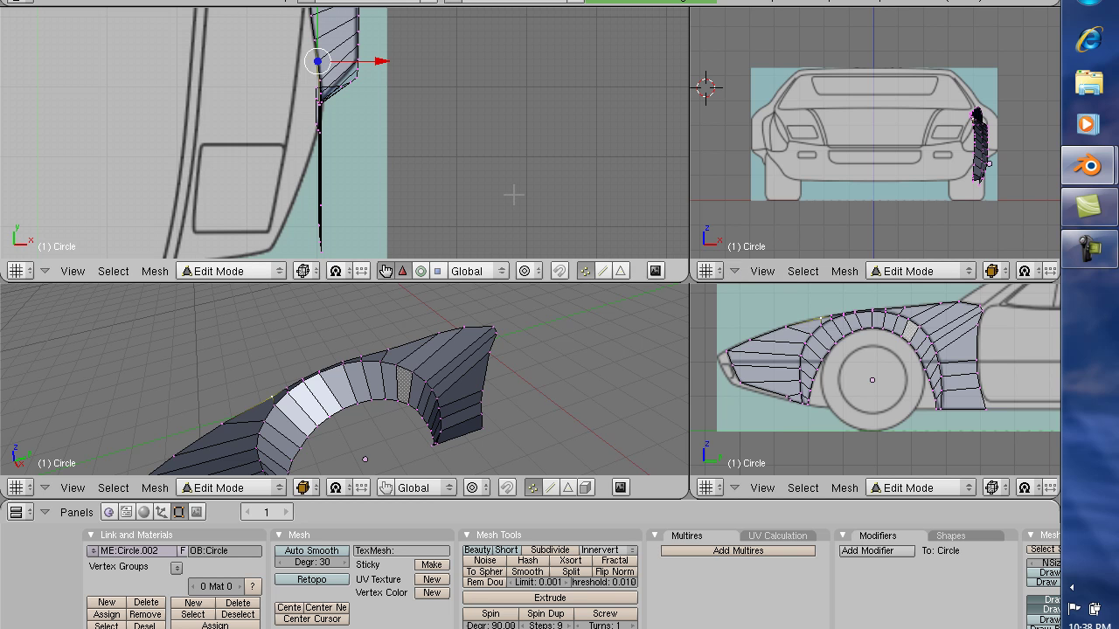
key("g")
key("x")
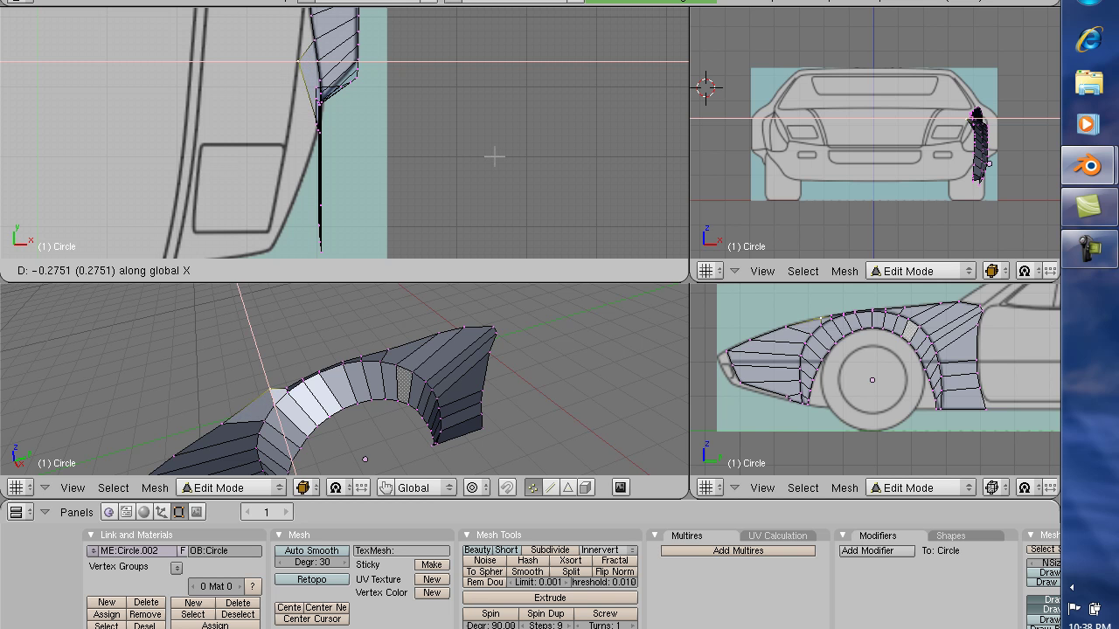
left_click(494, 157)
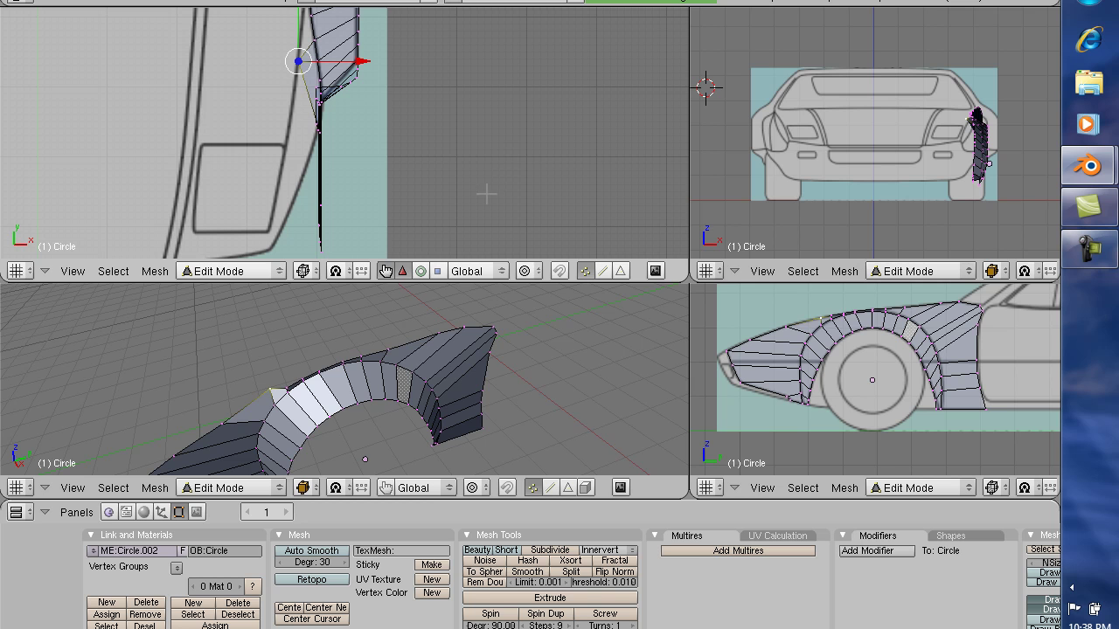
Move the next two hood-line vertices toward the nose inward along global X onto the fender's inner line, the first by about 0.455.
right_click(786, 327)
key("g")
key("x")
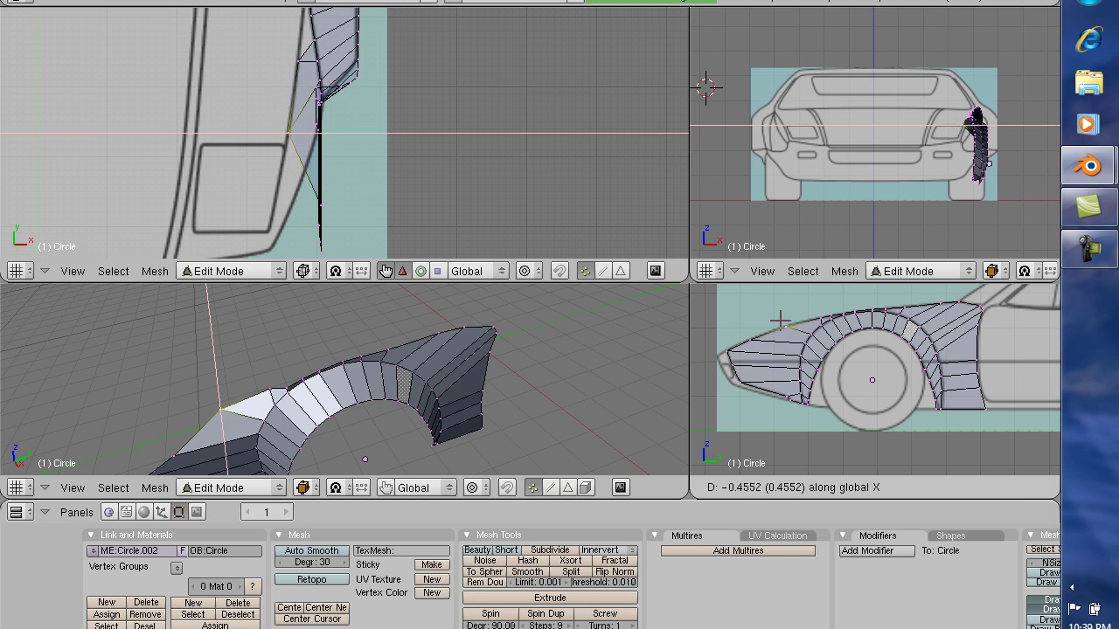
left_click(779, 319)
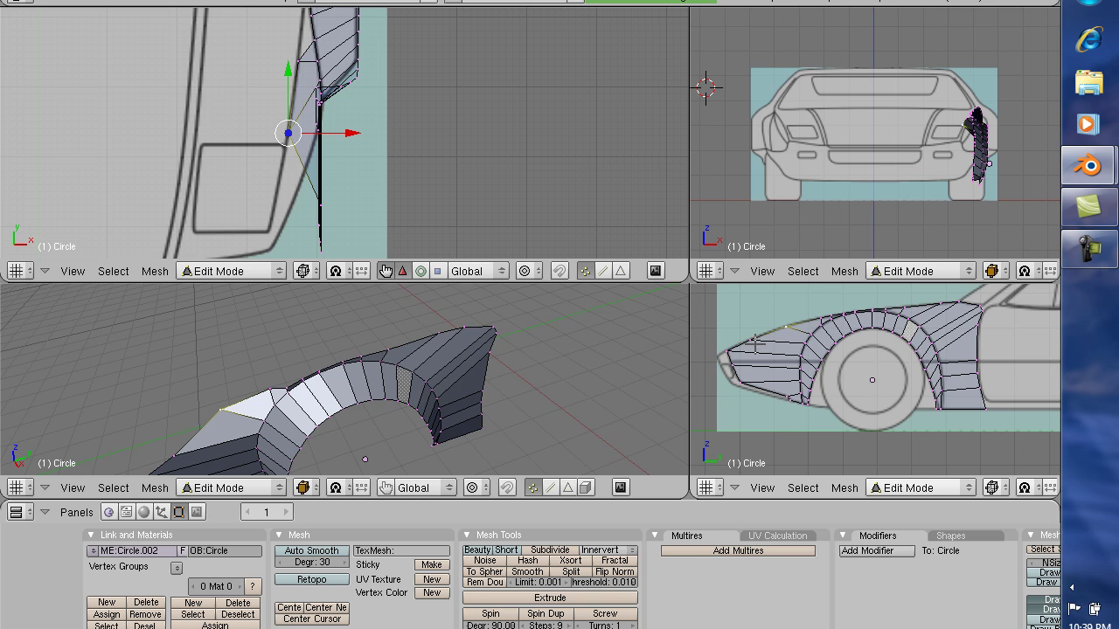
right_click(751, 338)
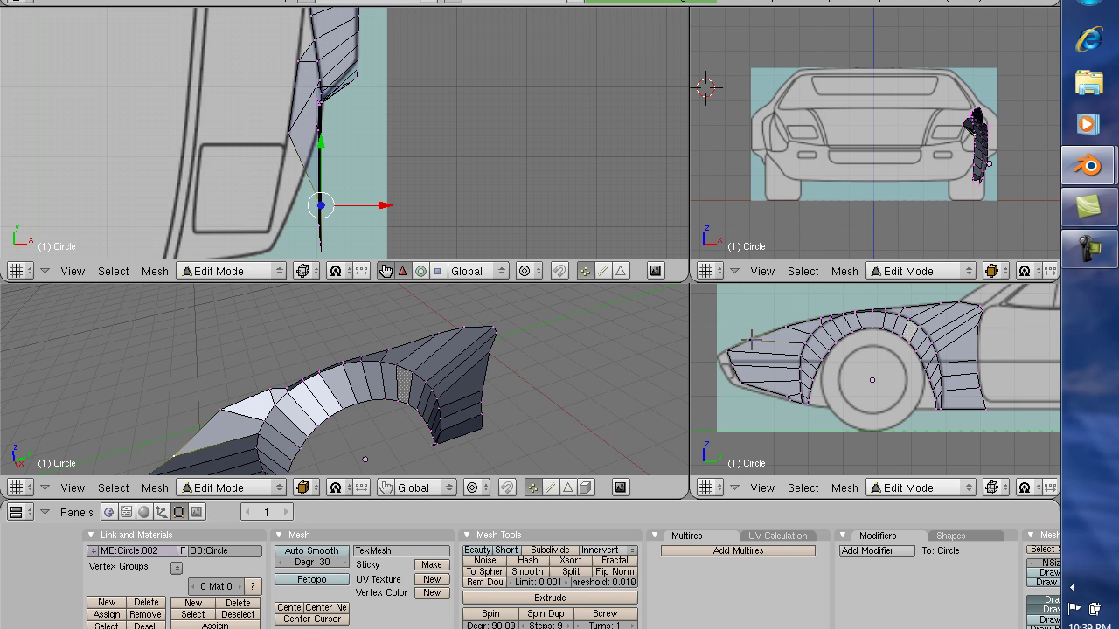
key("g")
key("x")
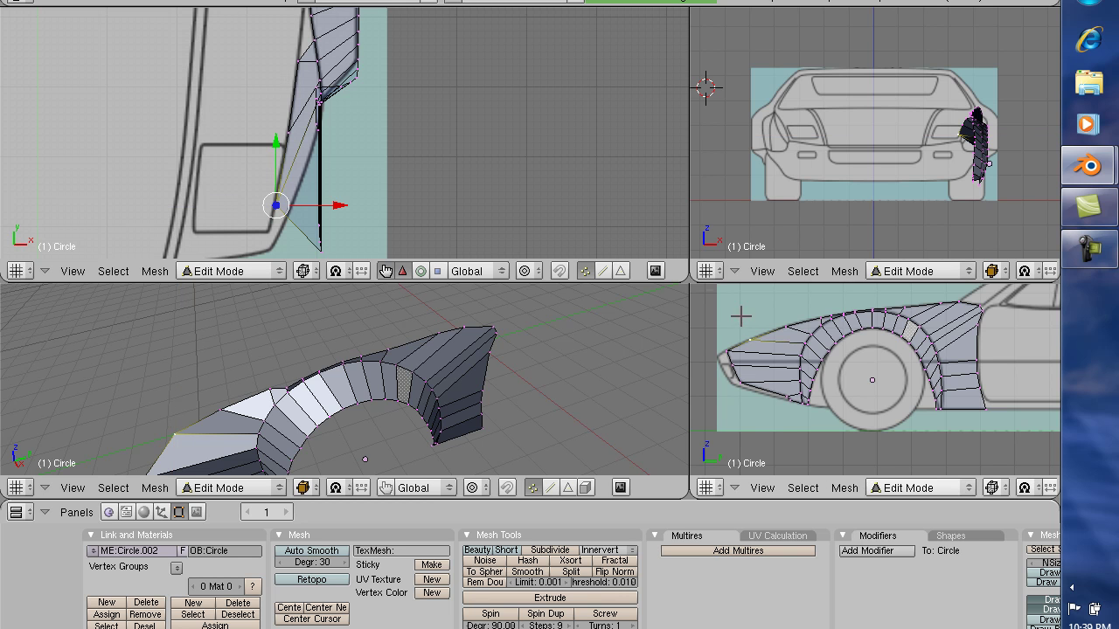
left_click(719, 301)
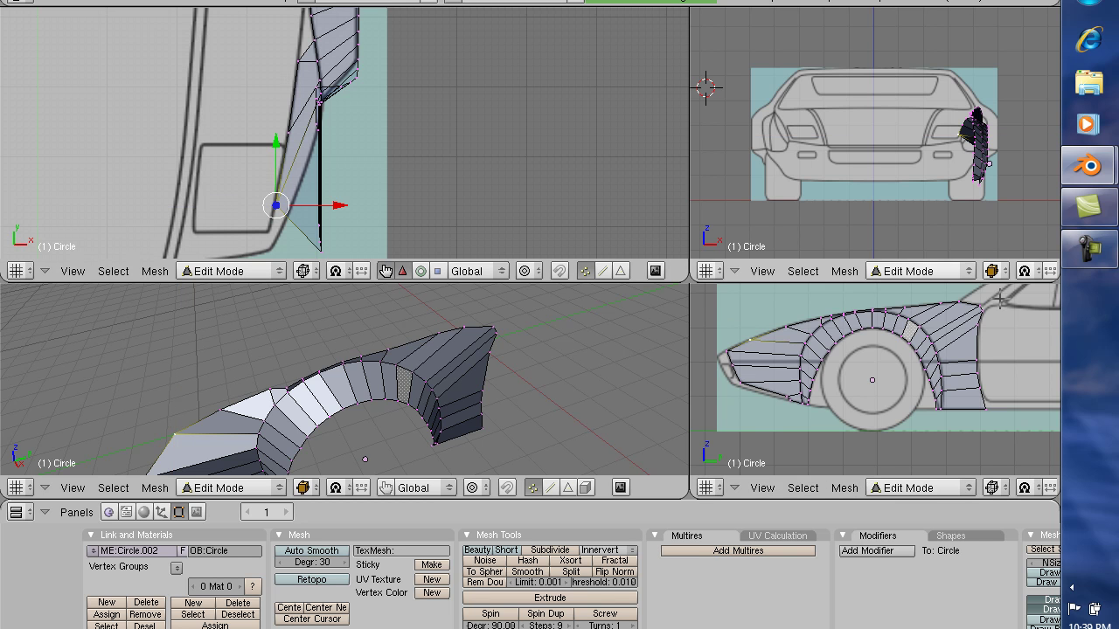
Move the fender's upper nose tip vertex inward about 0.825 along global X to the headlight's front outer corner.
right_click(728, 353)
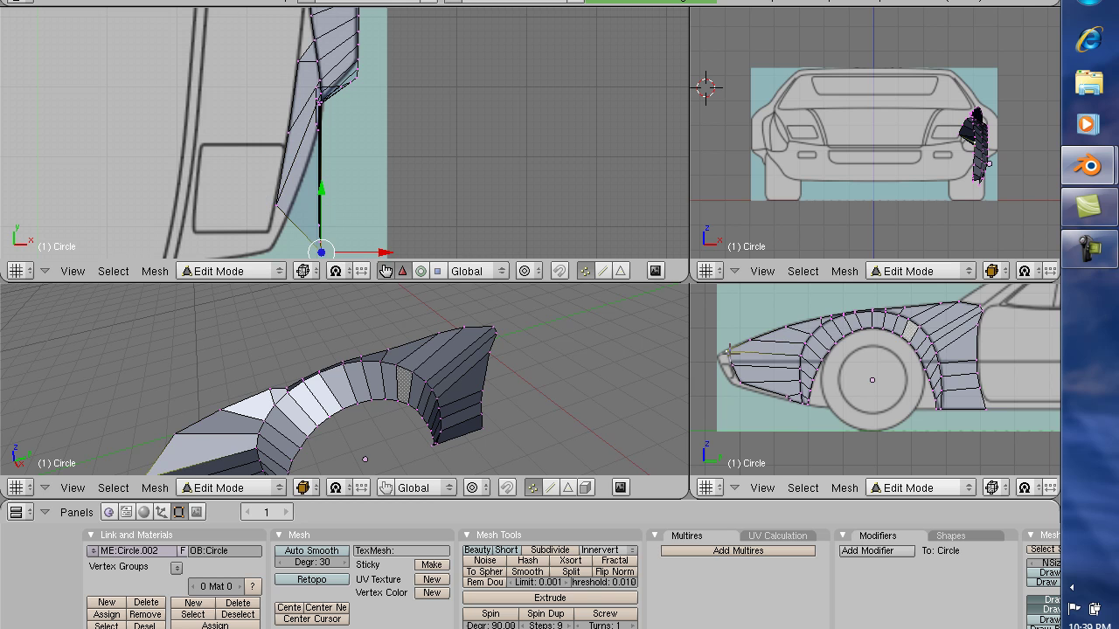
key("g")
key("y")
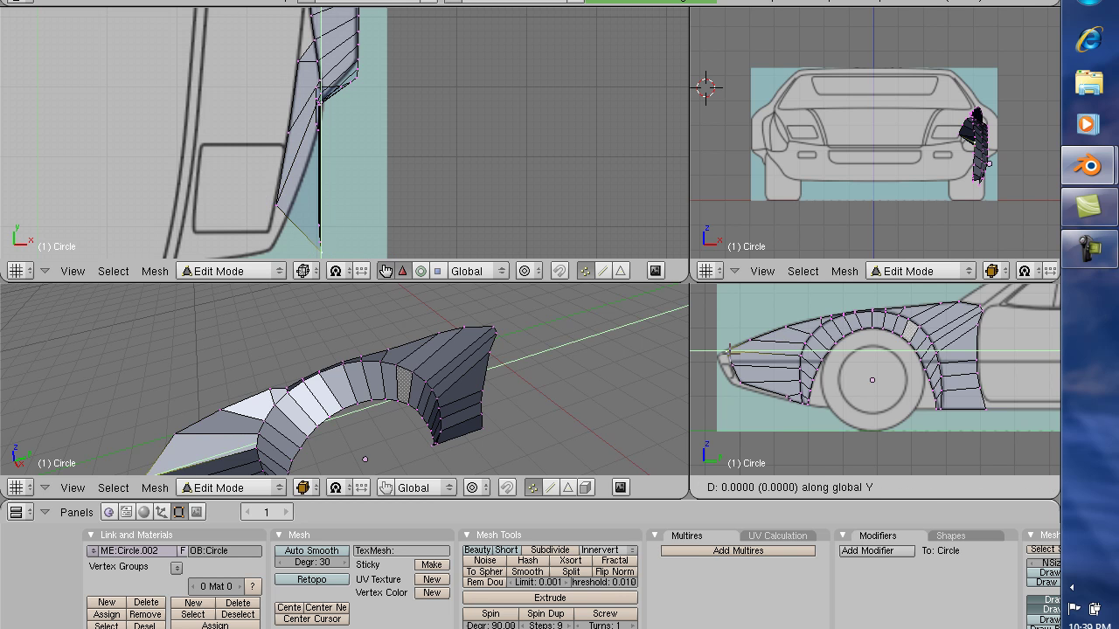
key("x")
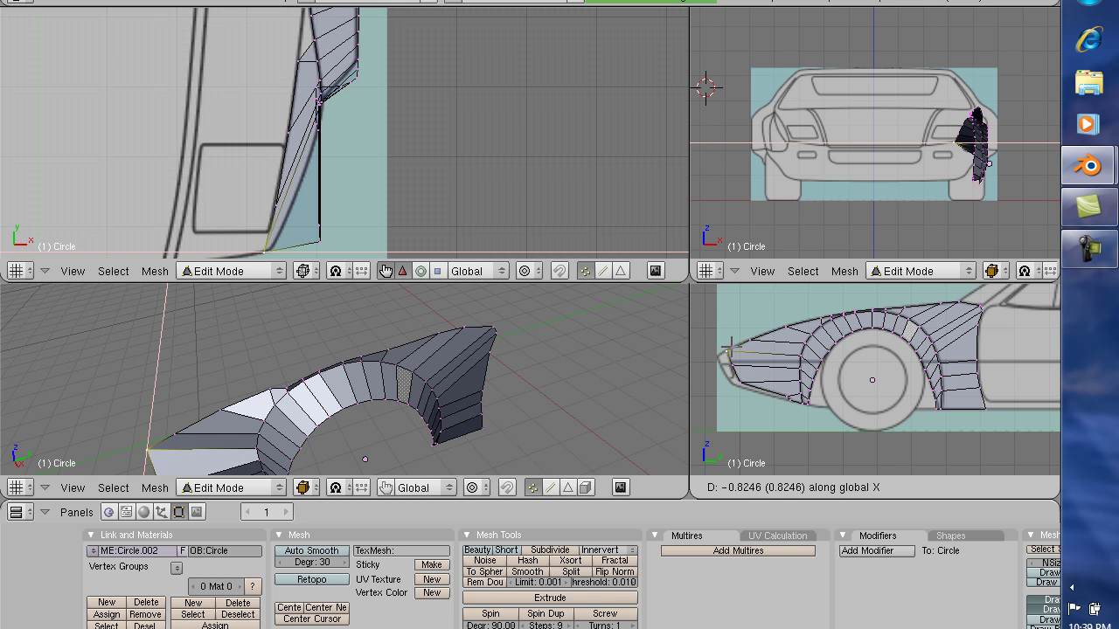
left_click(731, 346)
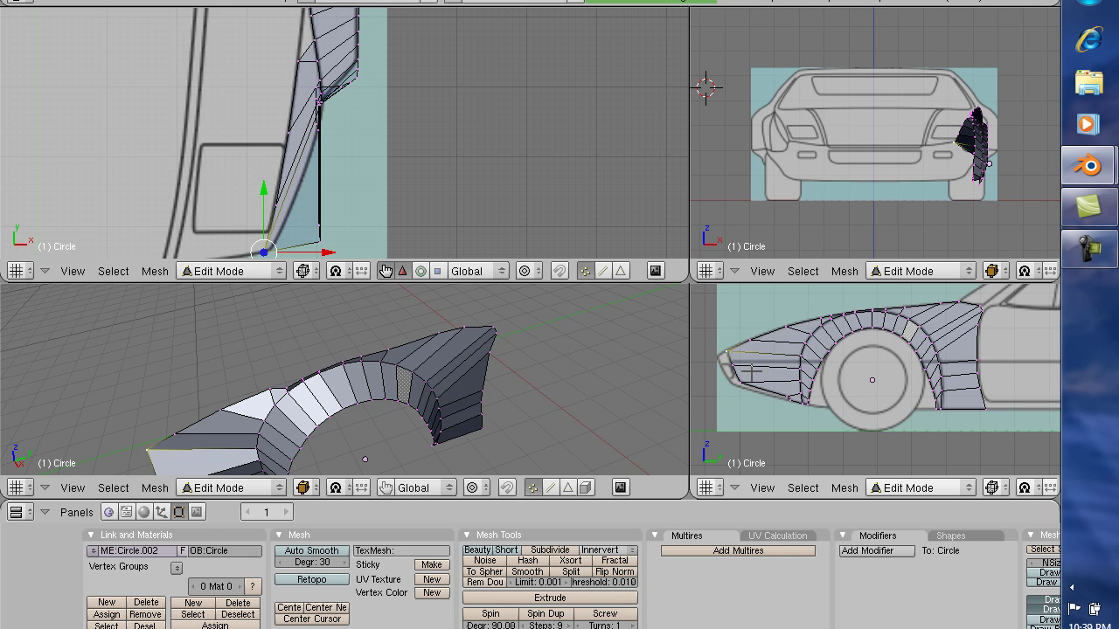
Move the two nose vertices below the tip inward along global X onto the body outline, by about 0.634 and 0.541.
right_click(818, 374)
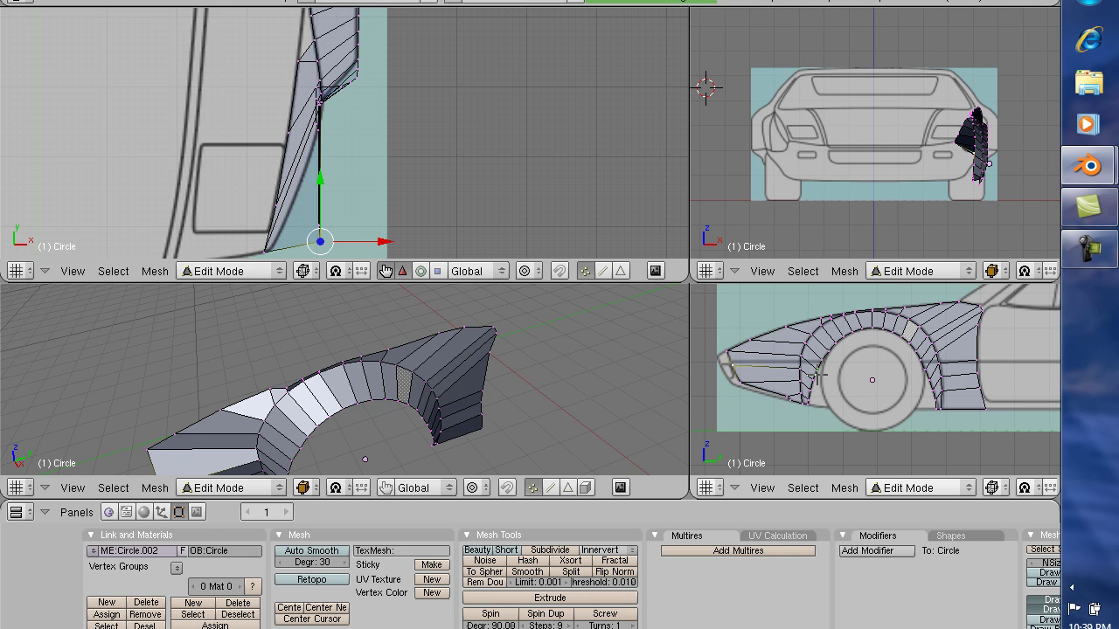
key("g")
key("x")
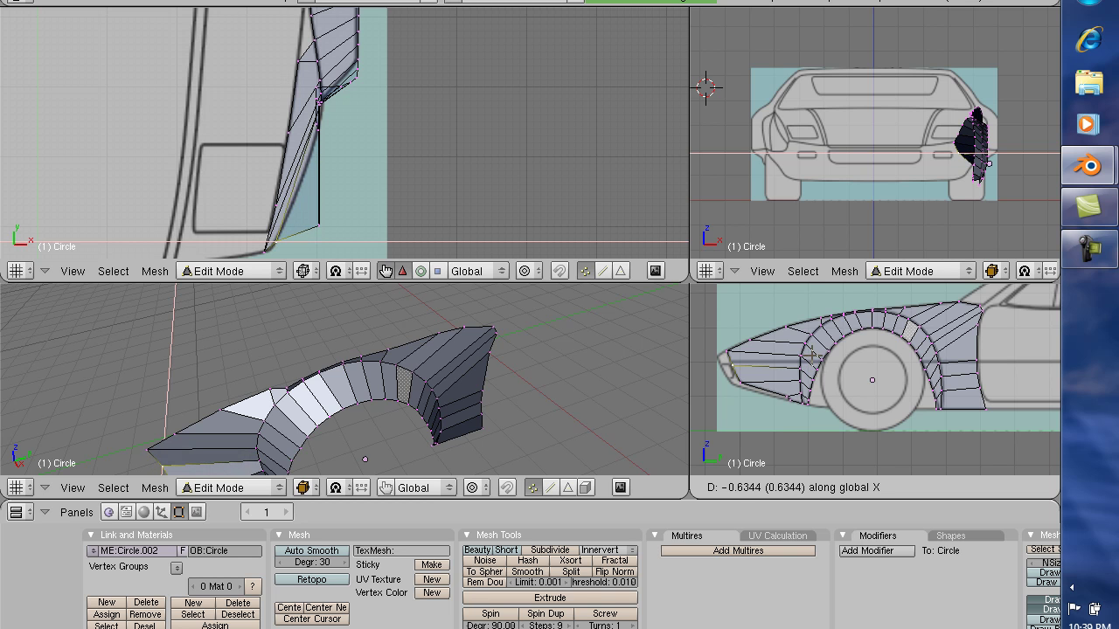
left_click(813, 352)
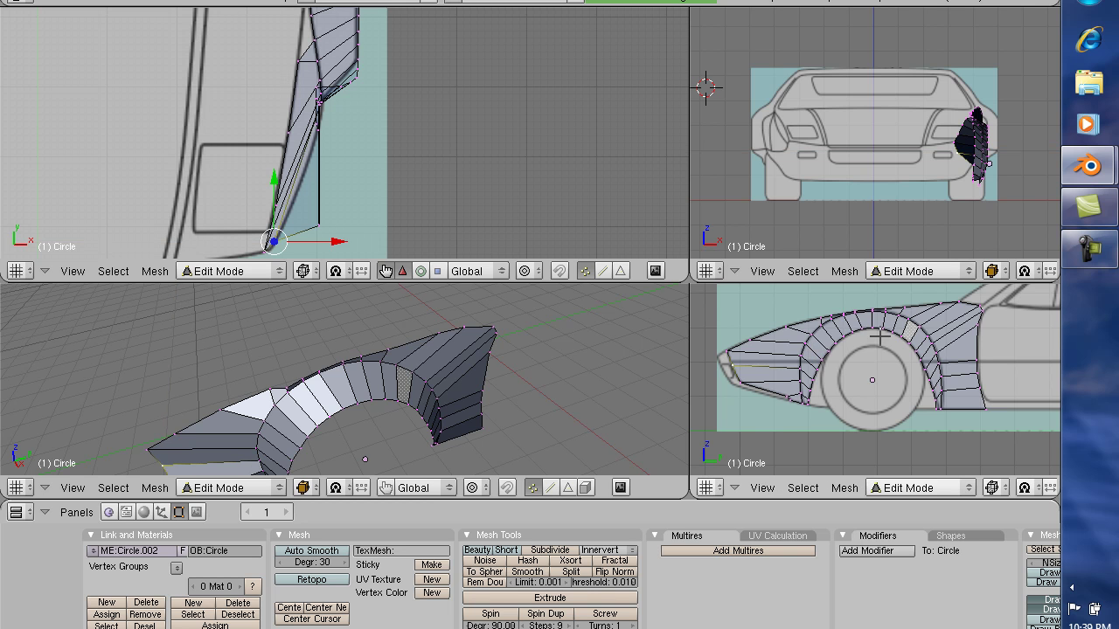
right_click(741, 382)
key("g")
key("x")
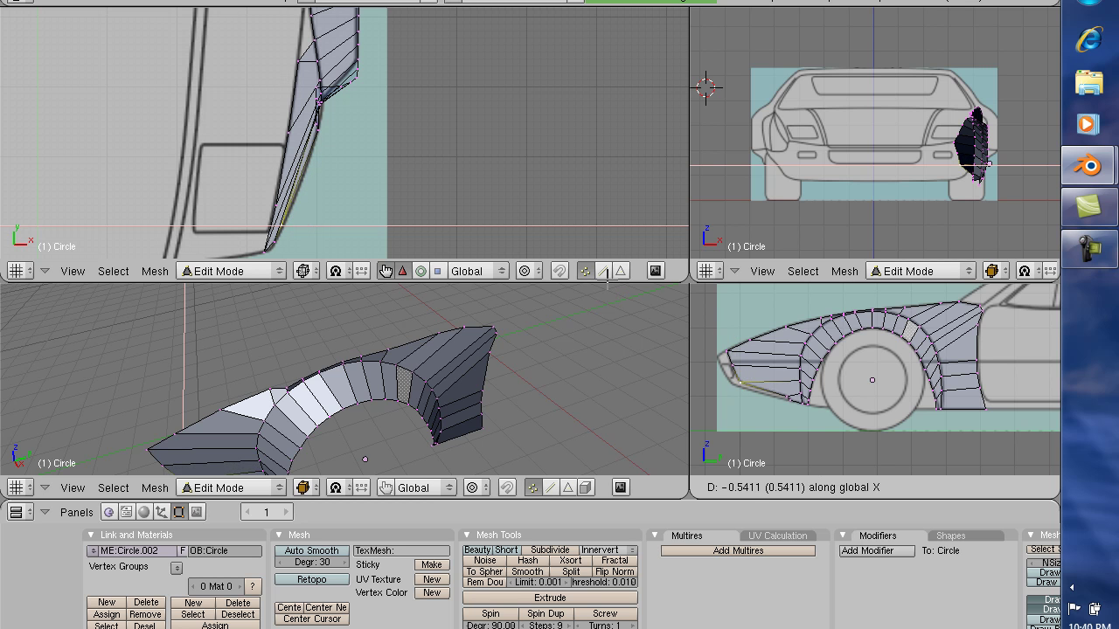
left_click(608, 281)
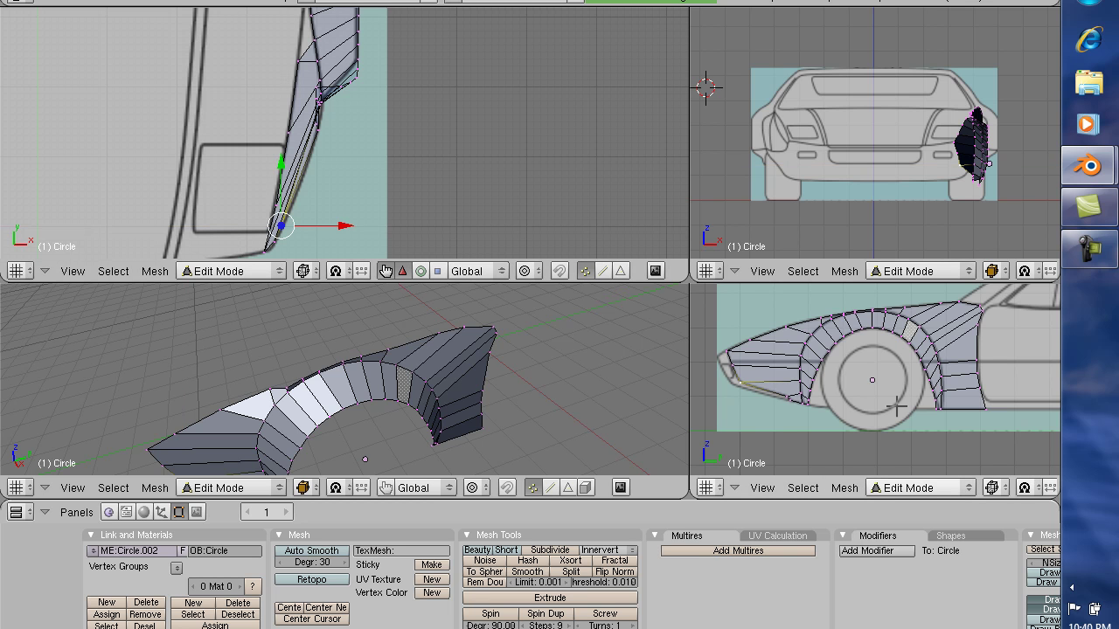
Move the two lower-edge vertices just ahead of the wheel arch inward along global X, by about 0.12 and 0.1.
right_click(317, 129)
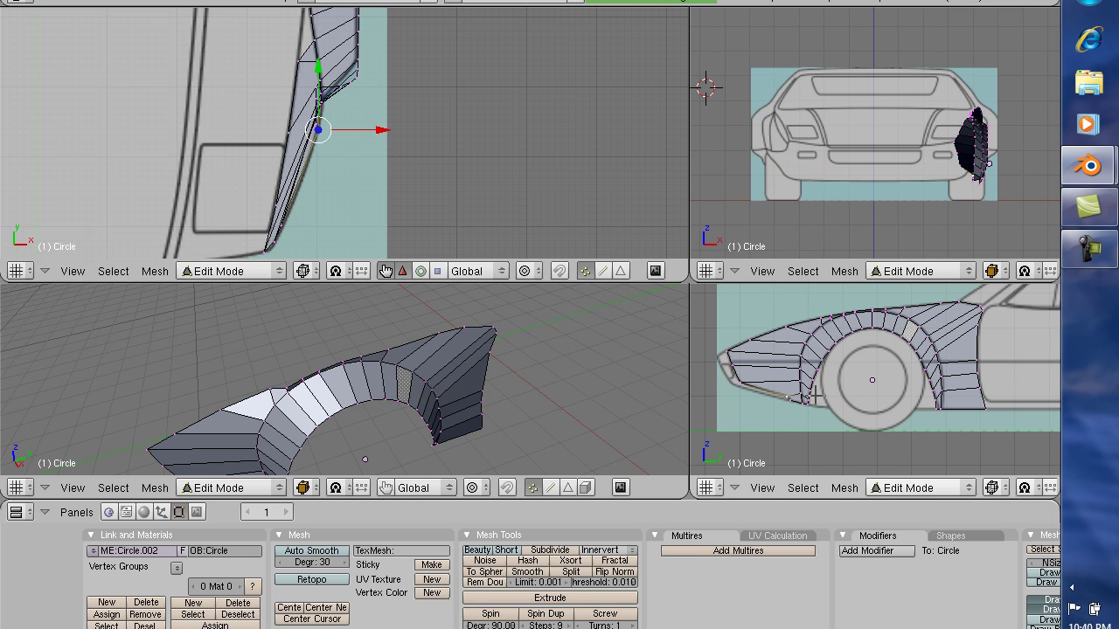
key("g")
key("x")
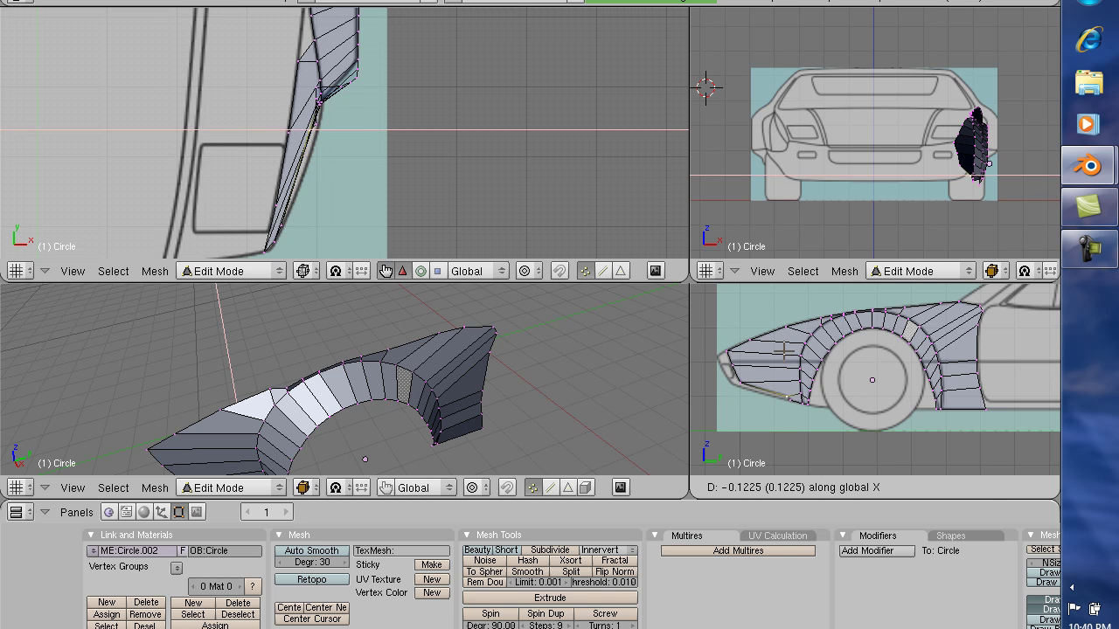
left_click(784, 350)
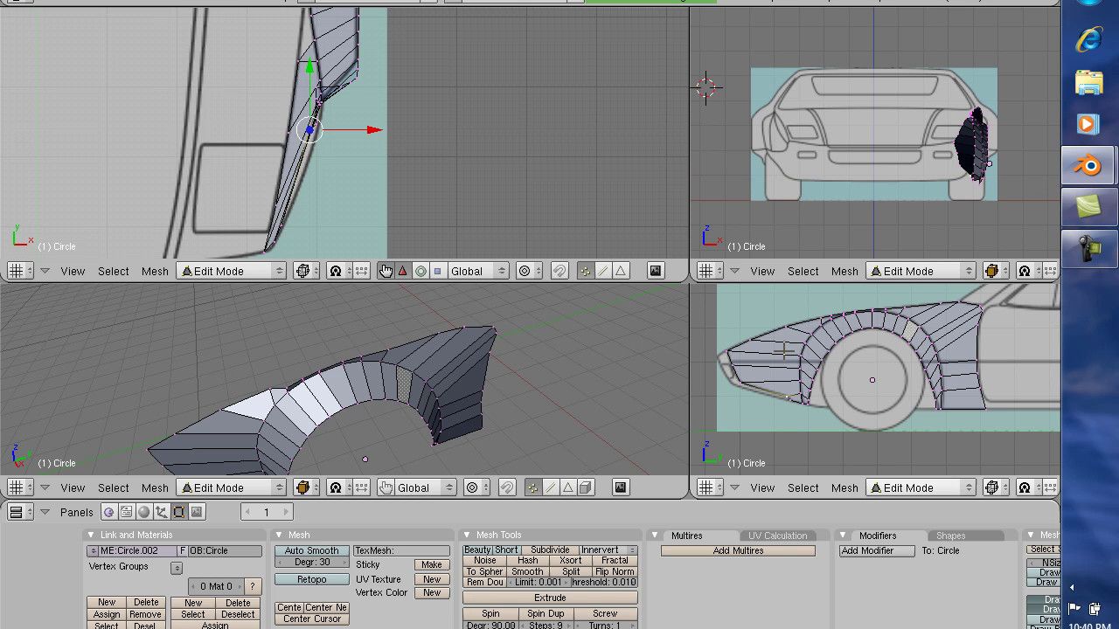
right_click(792, 399)
key("g")
key("x")
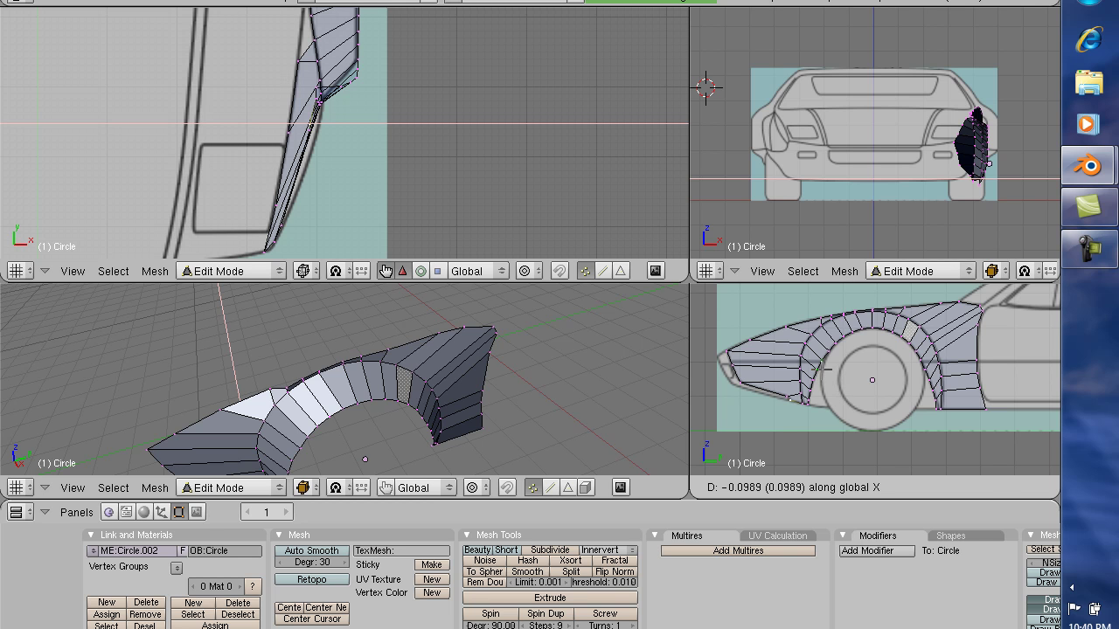
left_click(822, 366)
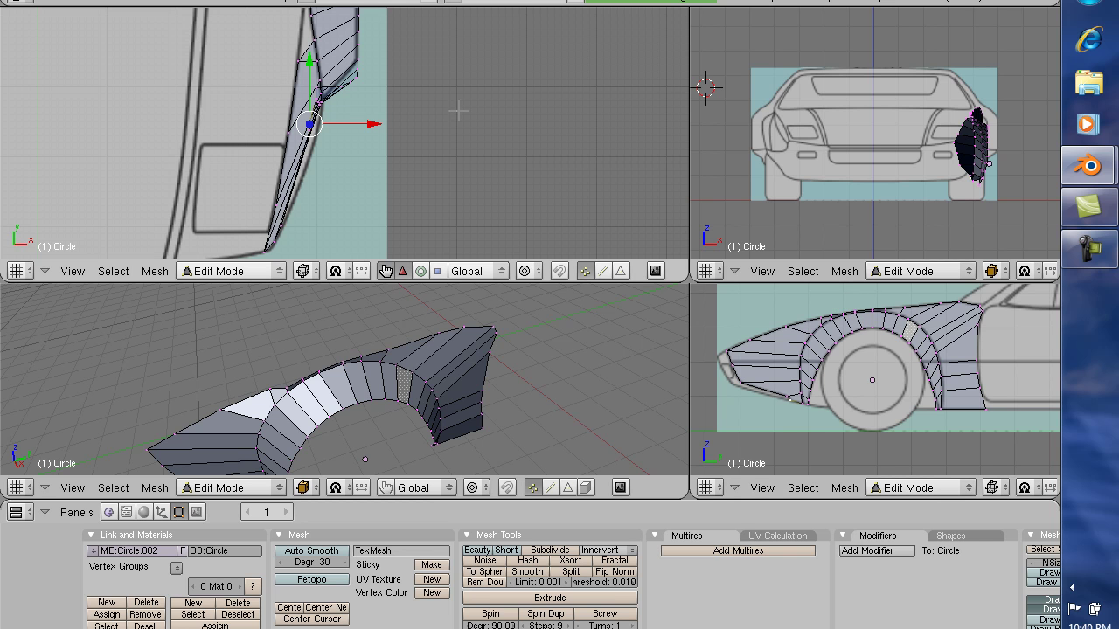
Move the upper-edge vertex above the front half of the wheel arch inward about 0.126 along global X onto the fender's inner line.
scroll(453, 116, "down", 4)
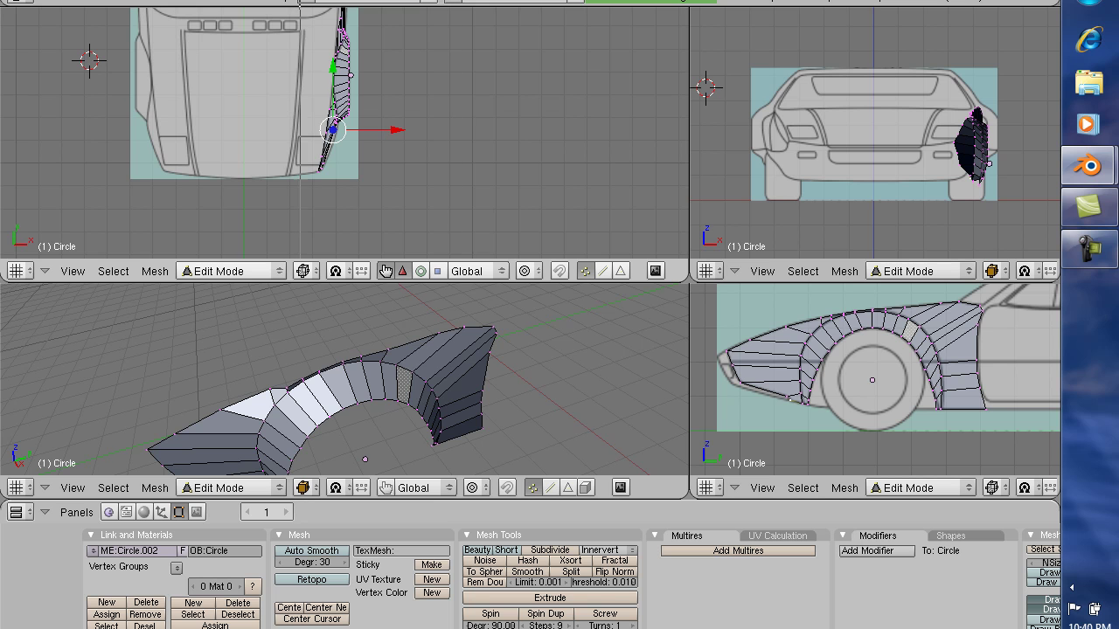
key("shift+b")
left_click_drag(318, 18, 392, 117)
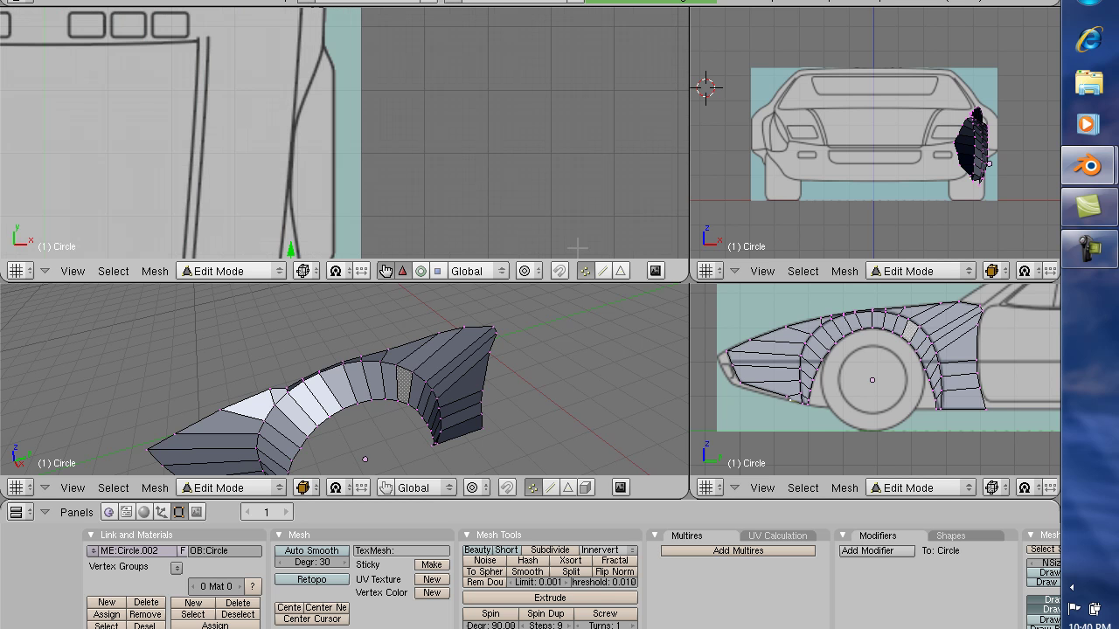
key("Tab")
key("Tab")
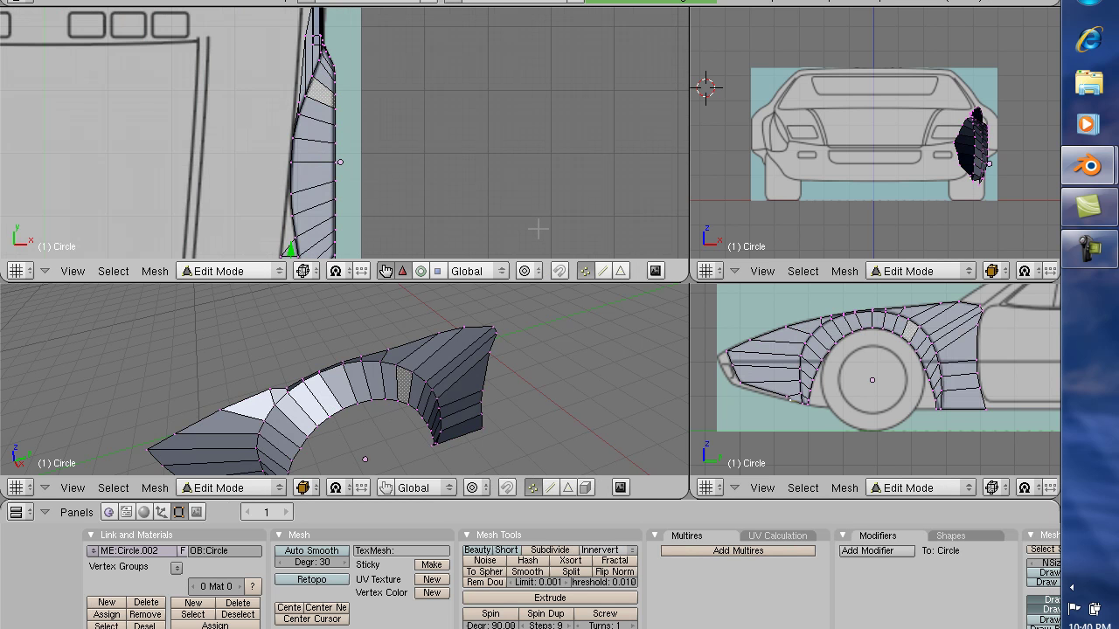
right_click(840, 311)
key("g")
key("x")
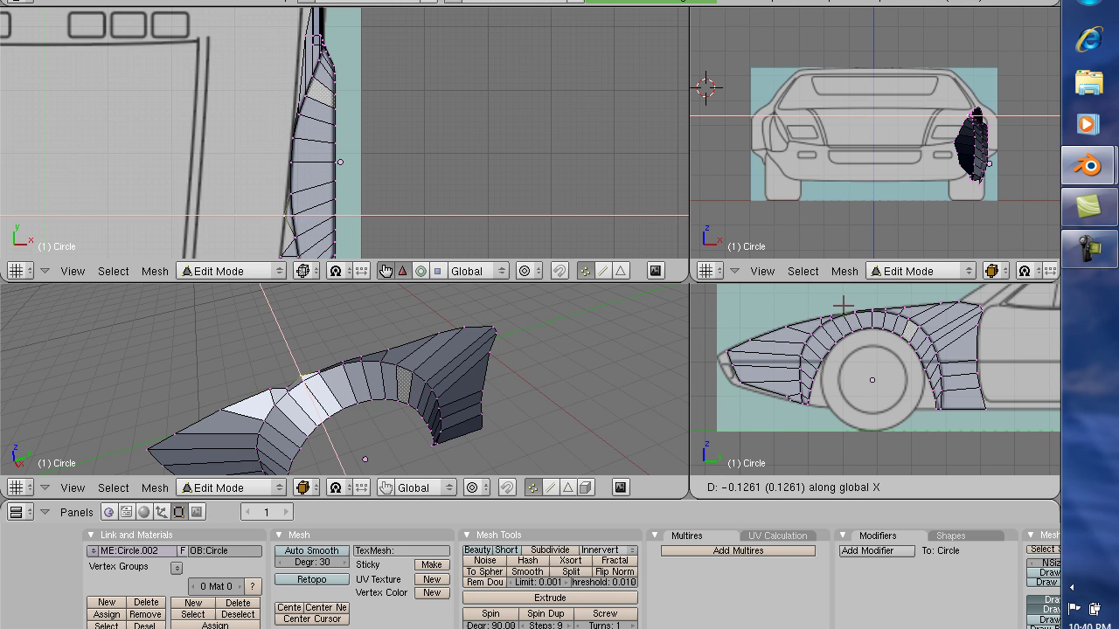
left_click(843, 305)
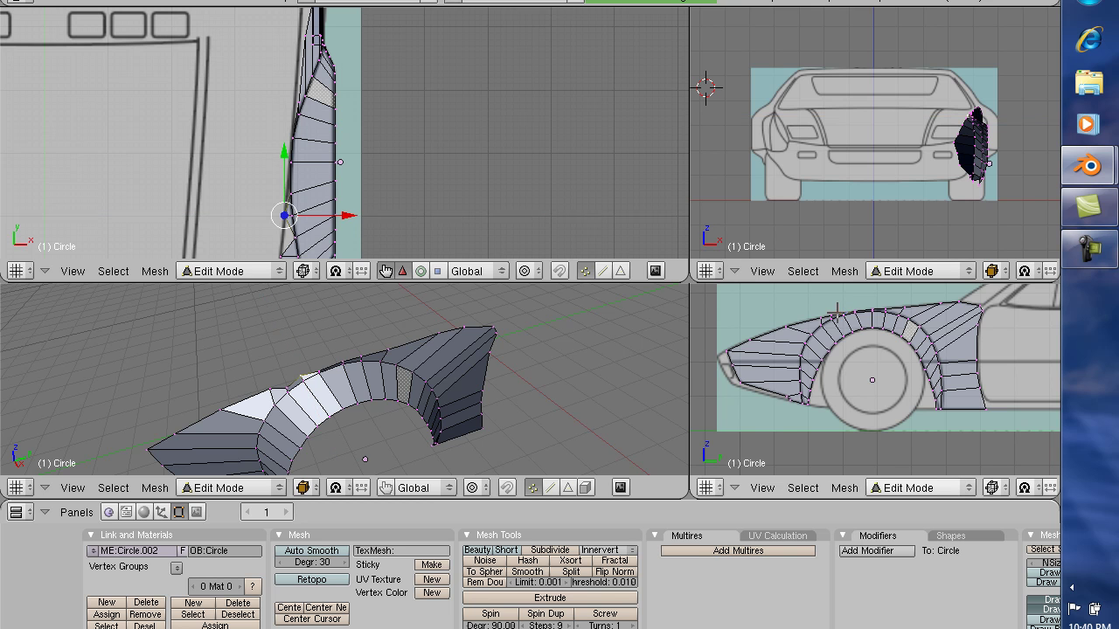
Move the next two upper-edge vertices above the wheel arch's front half inward along global X, by about 0.149 and 0.093.
right_click(875, 311)
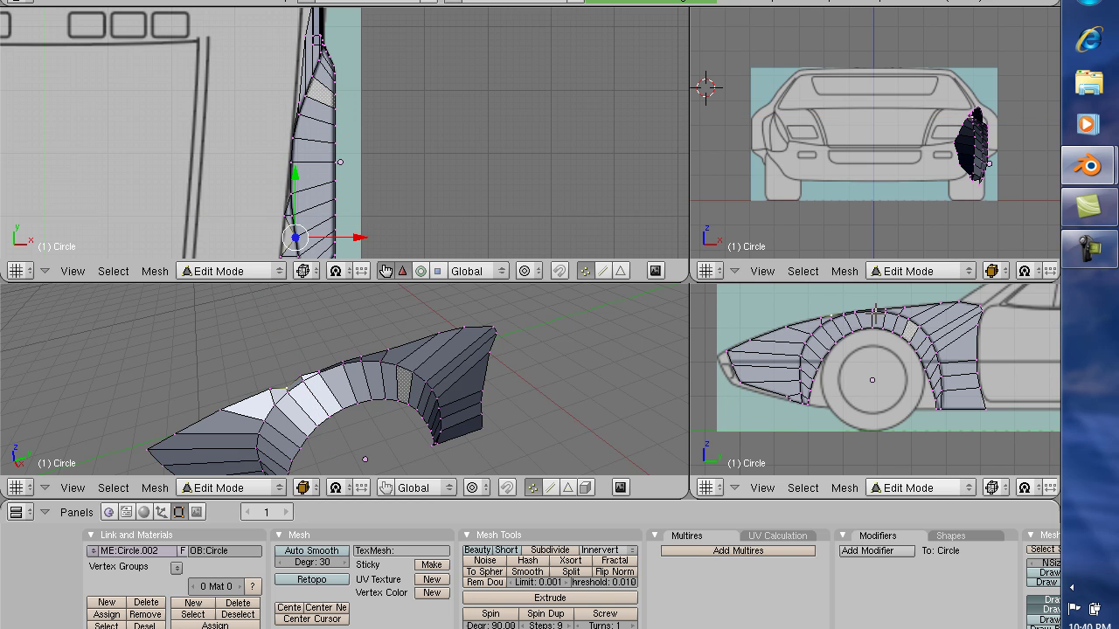
key("g")
key("x")
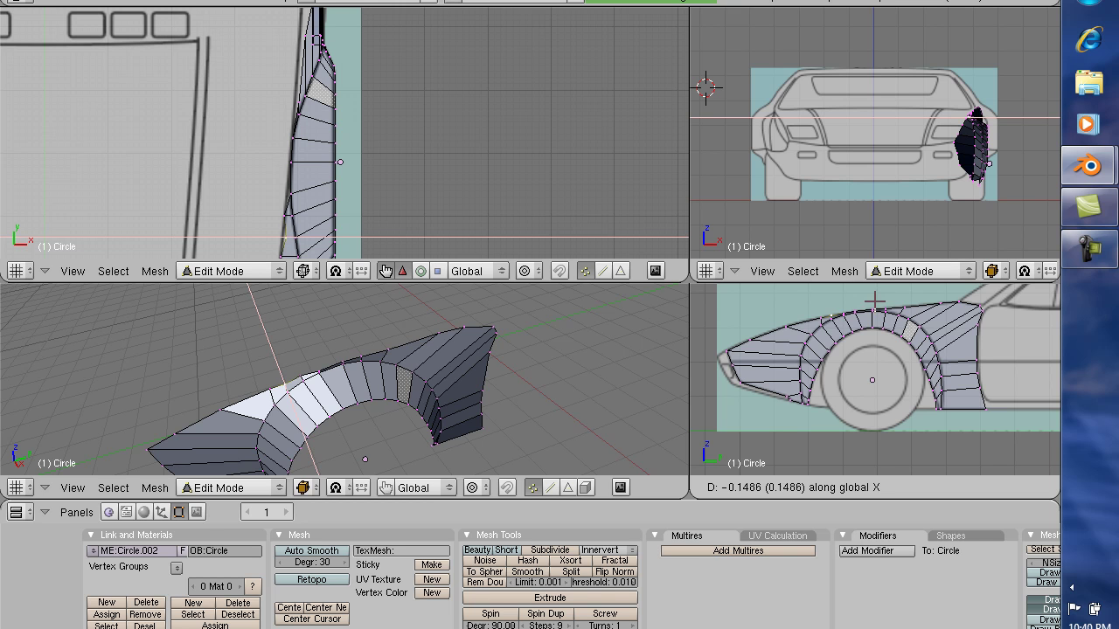
left_click(875, 293)
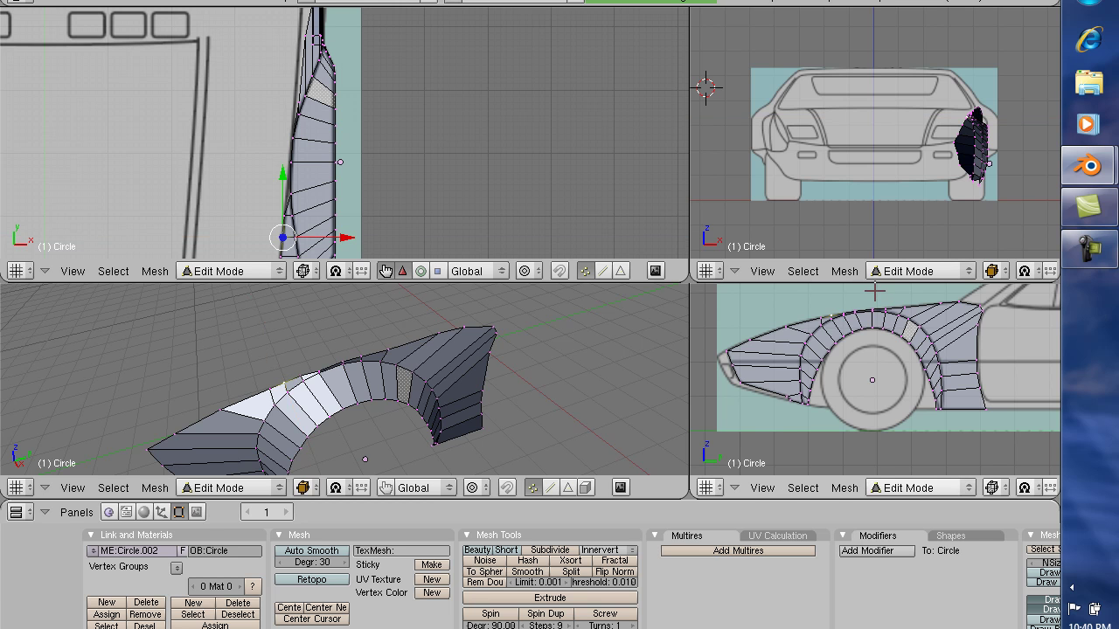
right_click(854, 310)
key("g")
key("x")
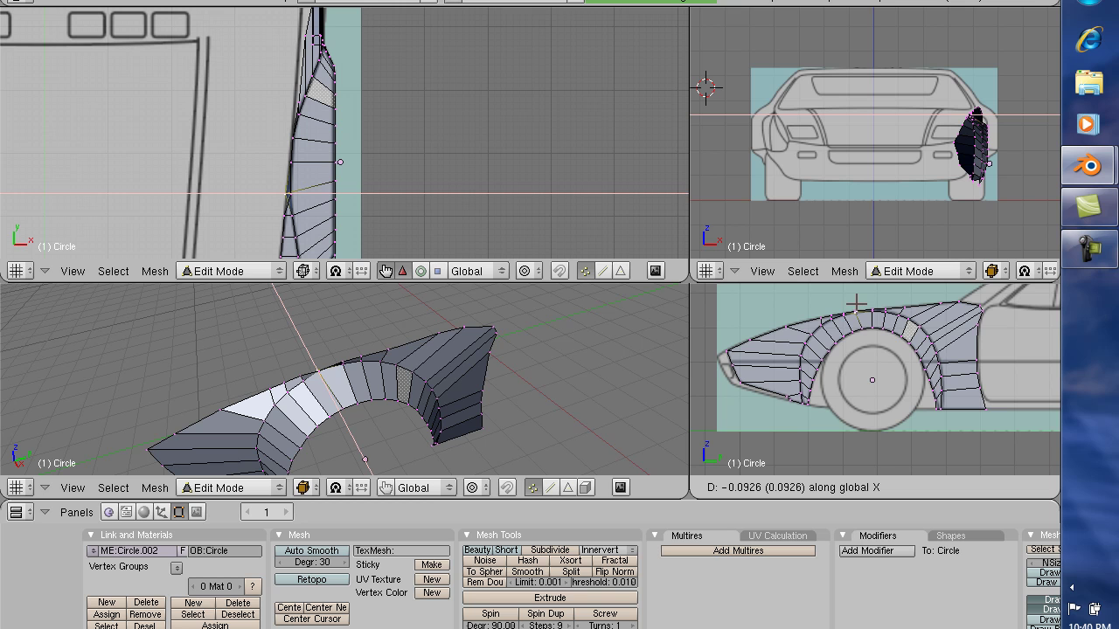
left_click(857, 297)
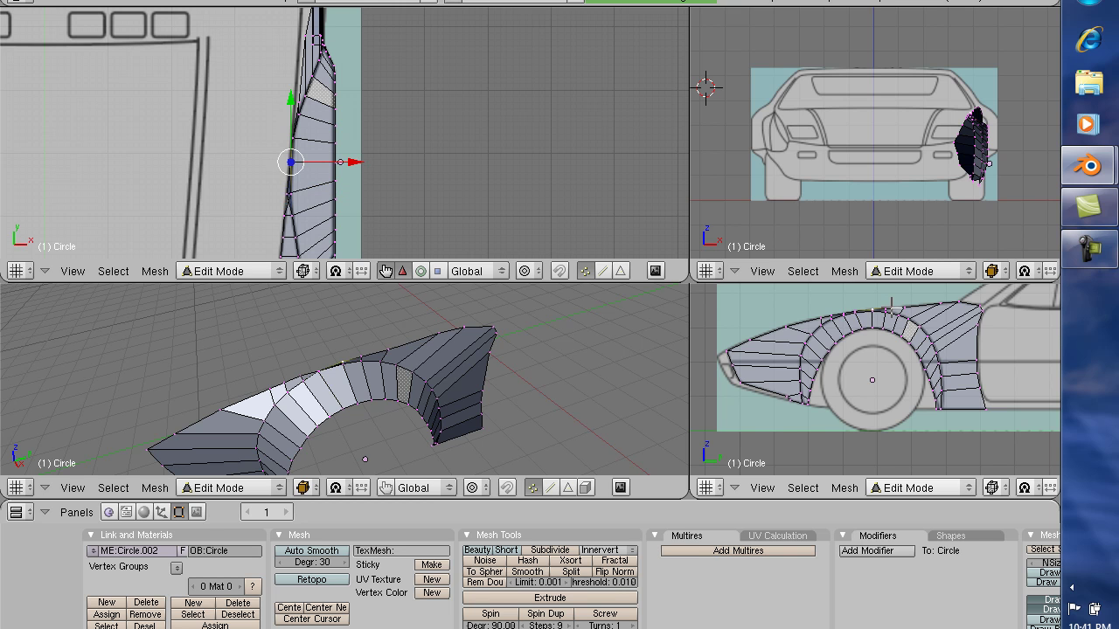
Move the two upper-edge vertices over the top of the wheel arch inward along global X, by about 0.023 and 0.041.
key("g")
key("x")
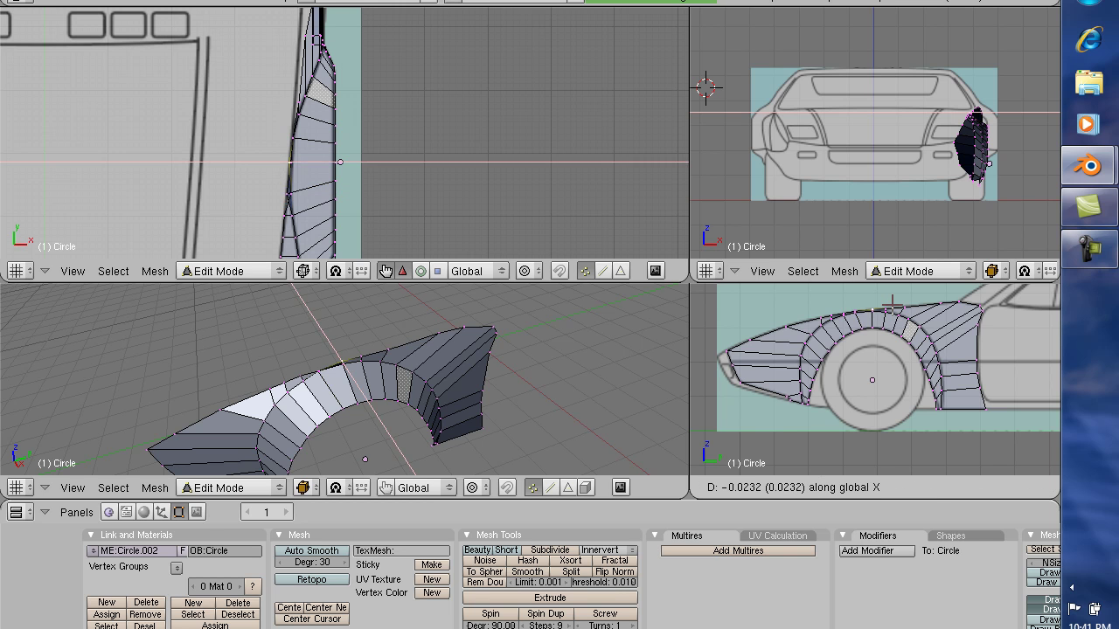
left_click(892, 303)
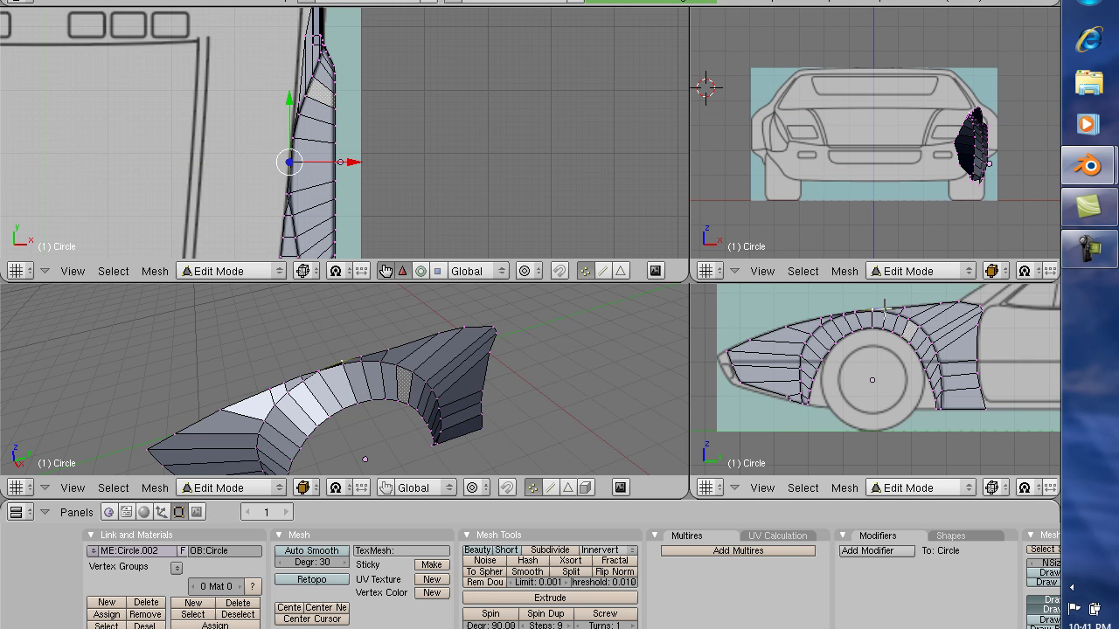
right_click(890, 305)
key("g")
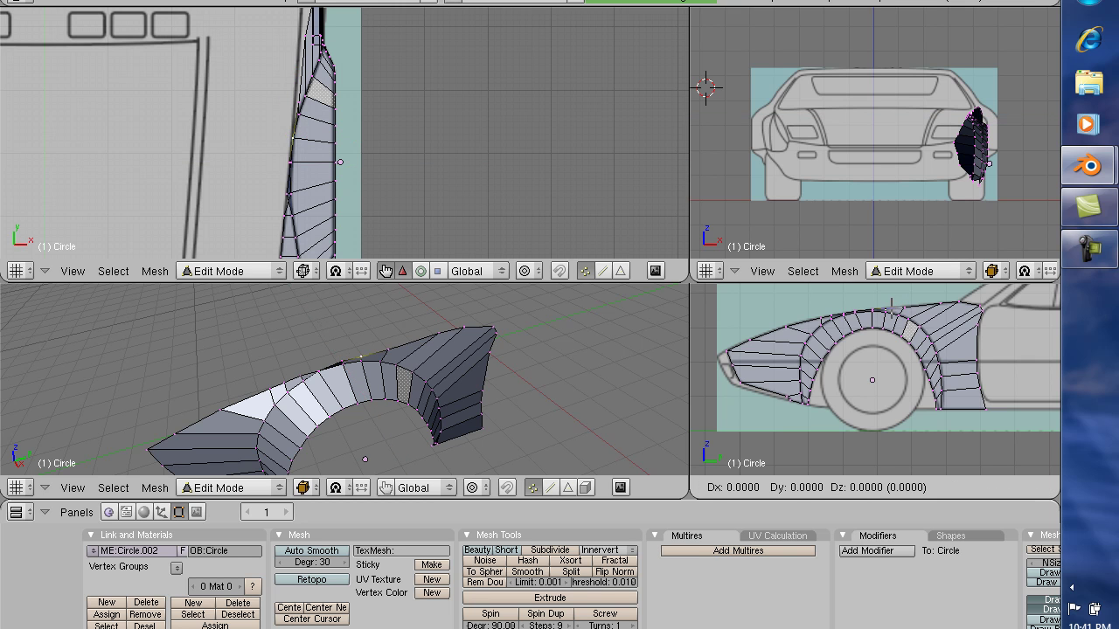
key("x")
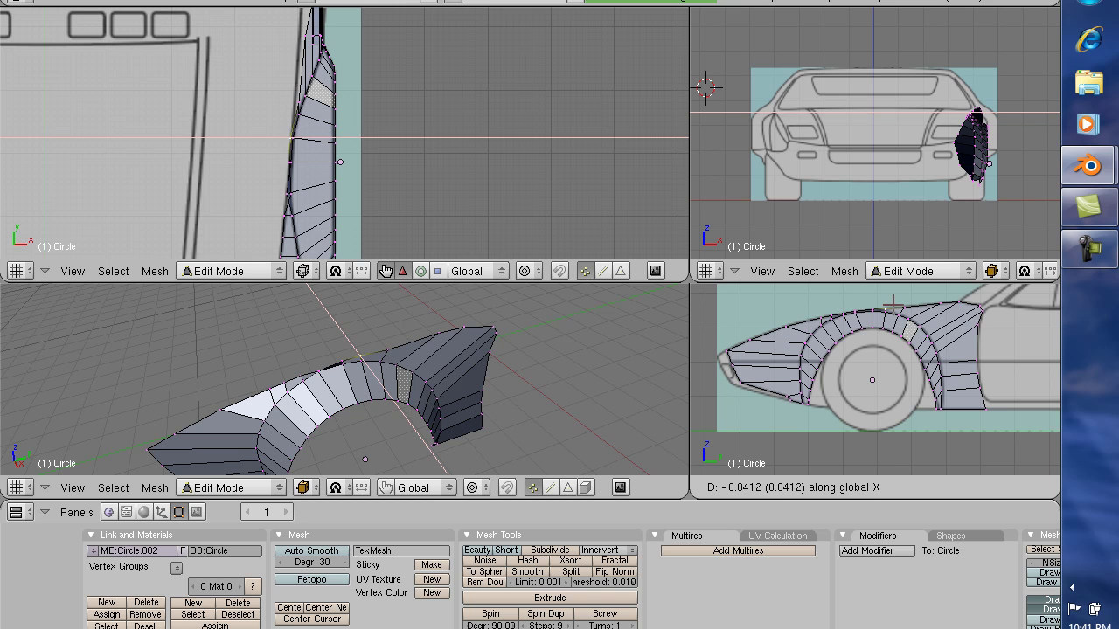
left_click(892, 304)
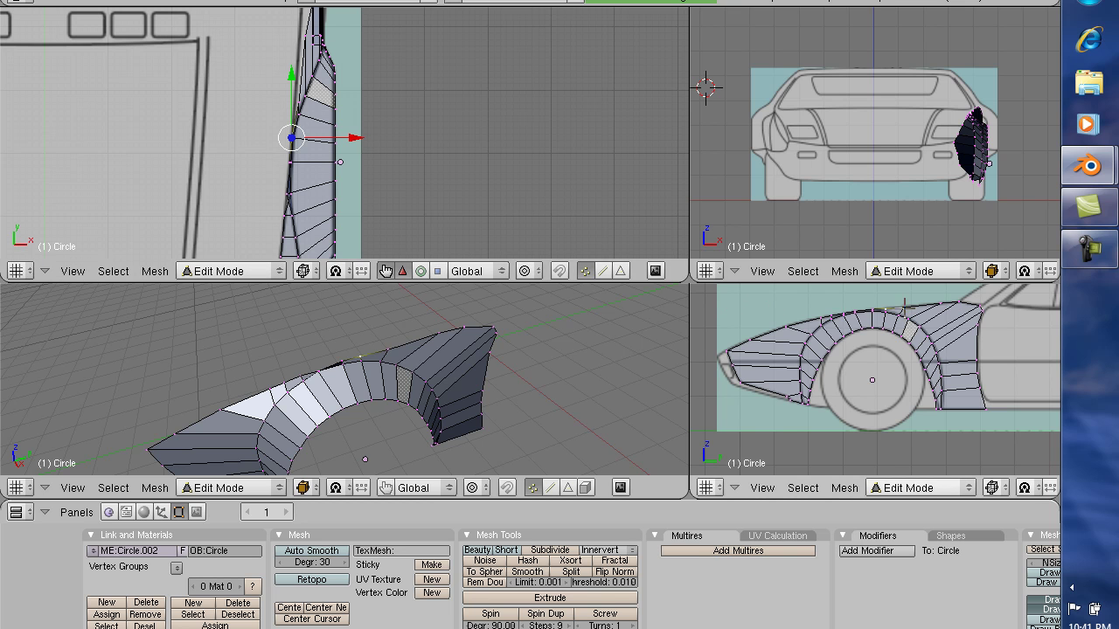
Move the next two upper-edge vertices toward the windshield inward along global X, by about 0.064 and 0.093.
key("g")
key("x")
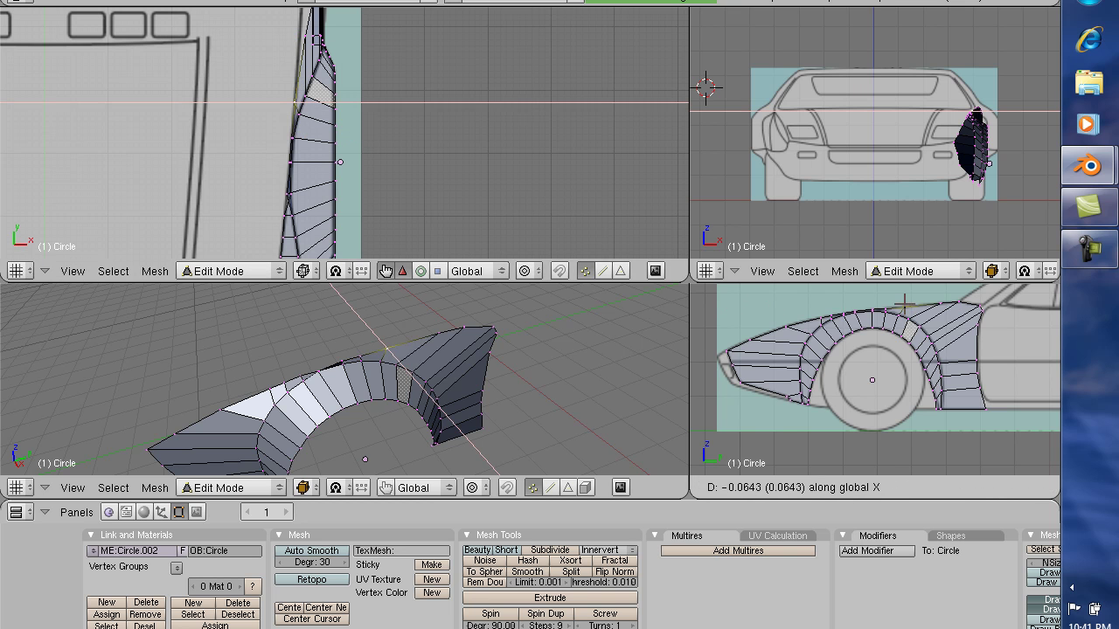
left_click(903, 303)
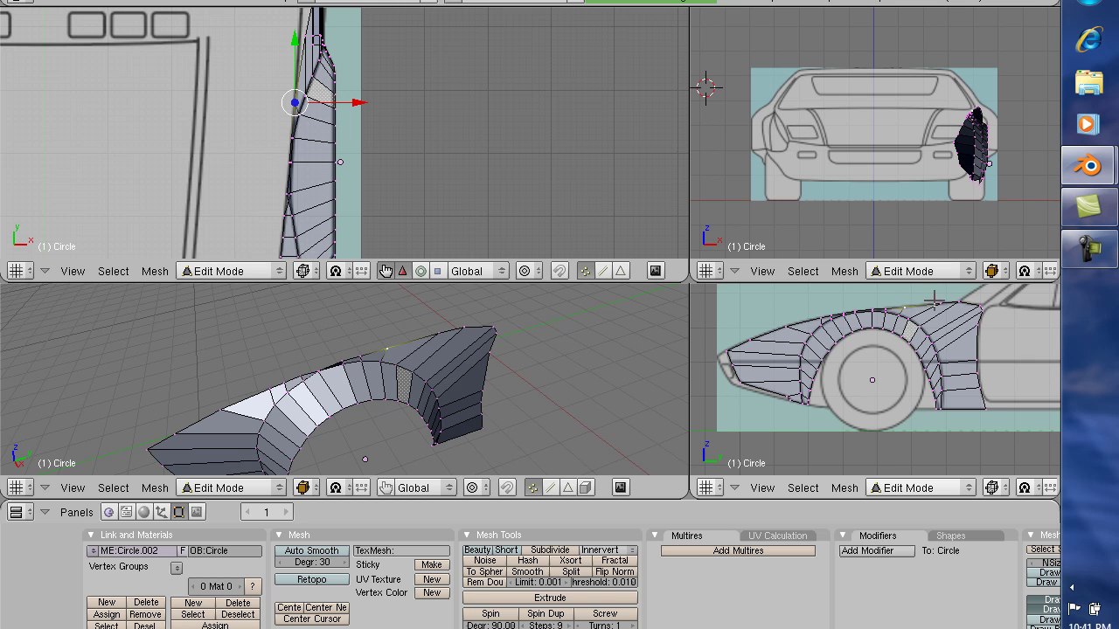
right_click(306, 35)
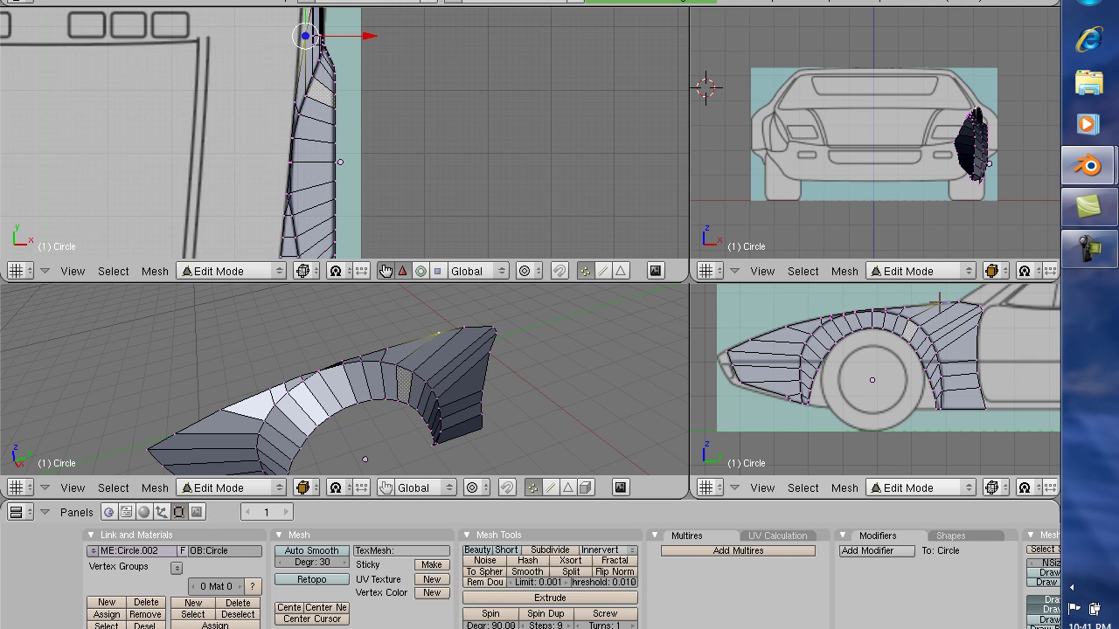
key("g")
key("x")
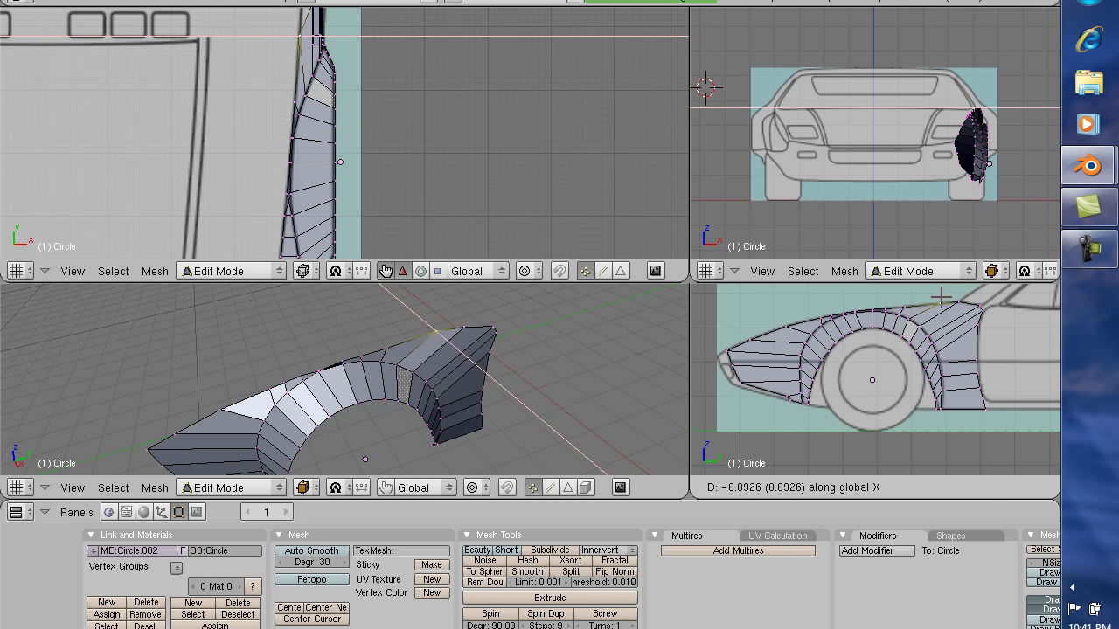
left_click(940, 298)
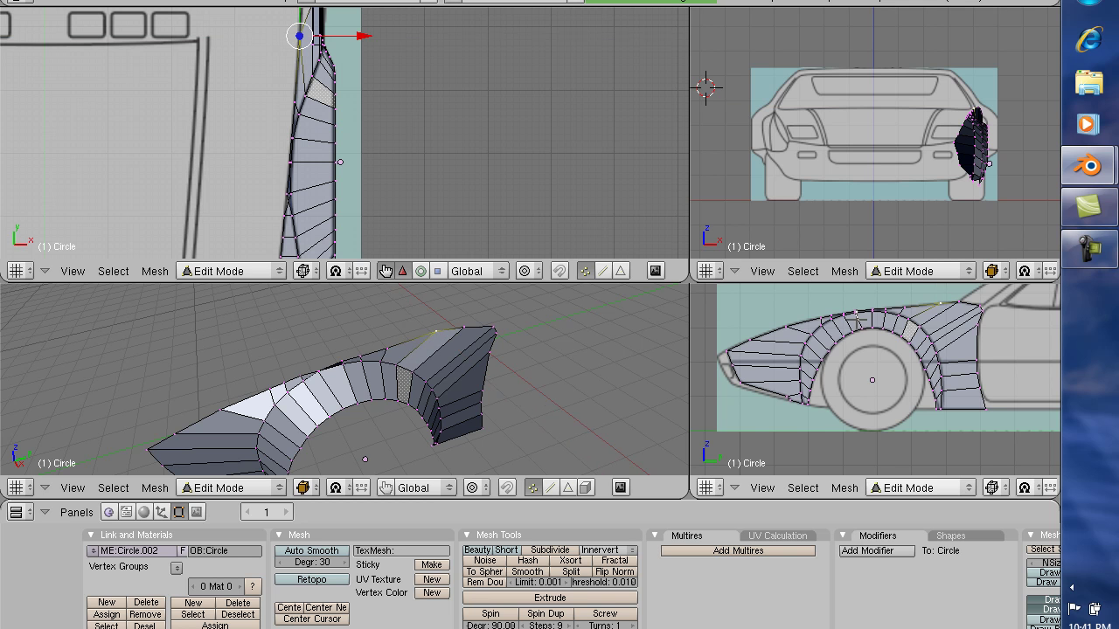
Move the upper-edge vertex at the windshield base inward about 0.158 along global X onto the fender's inner line.
scroll(776, 297, "up", 2)
left_click(524, 175)
scroll(528, 182, "down", 3)
scroll(528, 183, "down", 1)
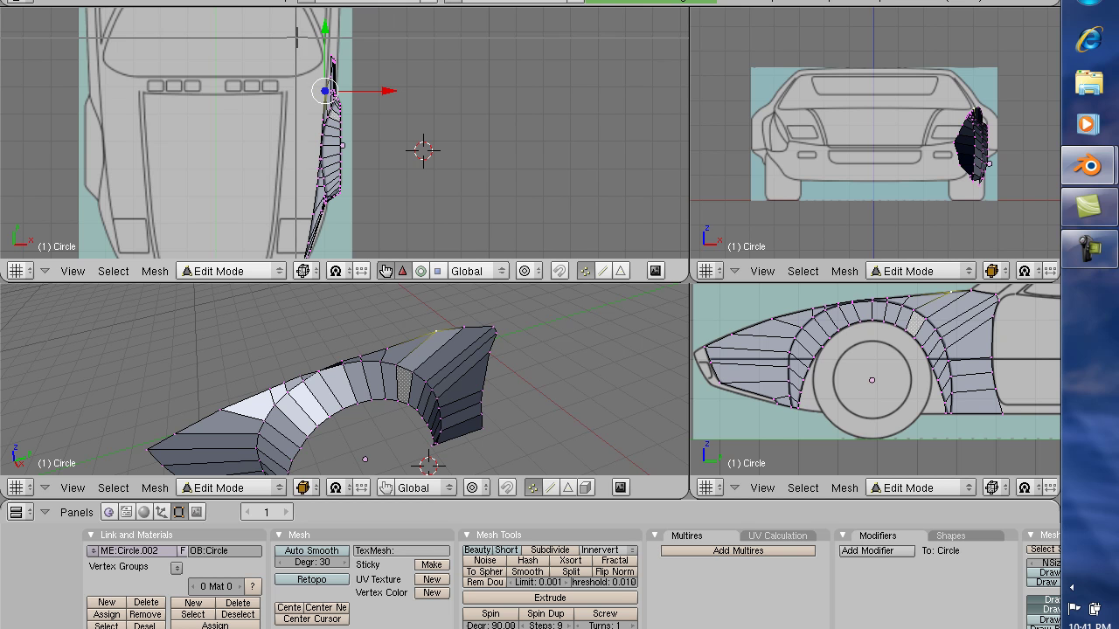
left_click(321, 59)
left_click_drag(327, 61, 349, 127)
scroll(376, 131, "up", 3)
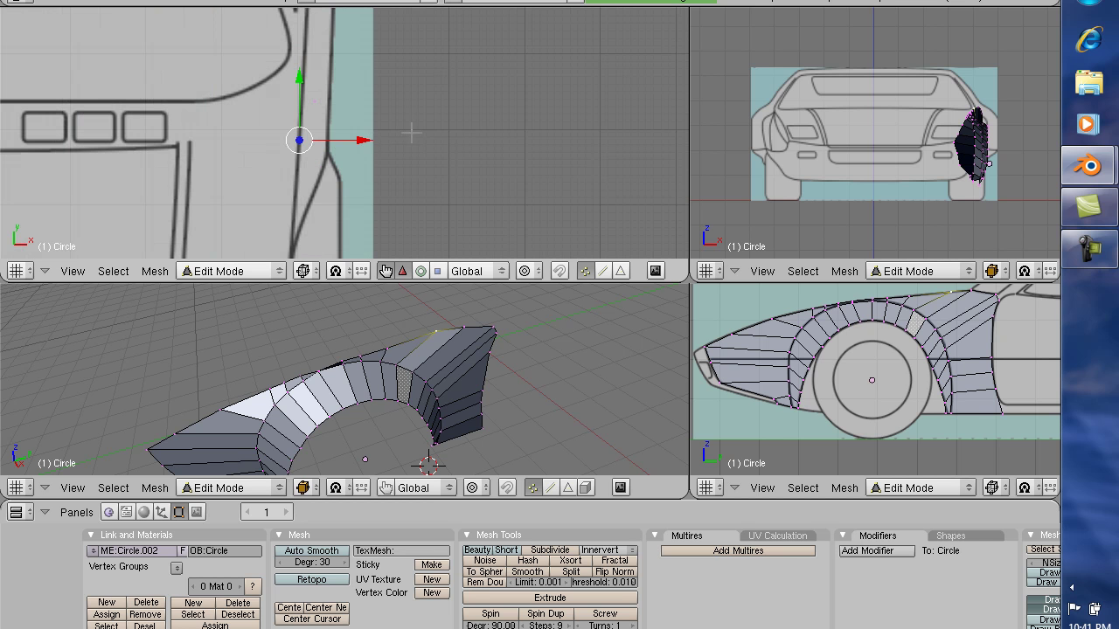
key("Tab")
key("Tab")
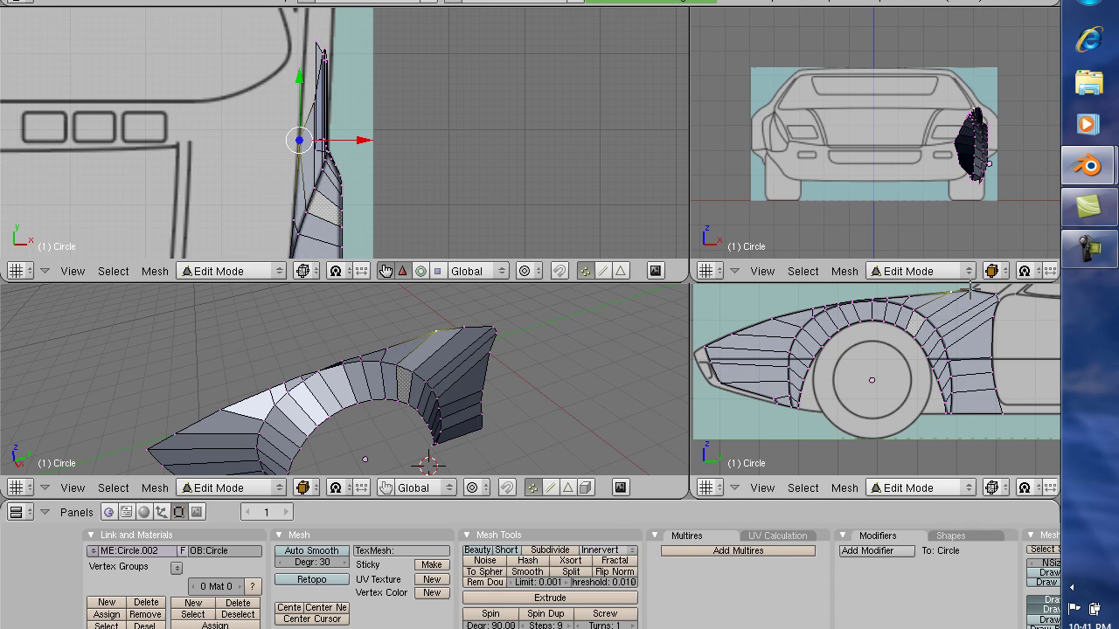
key("g")
left_click(970, 289)
key("g")
key("x")
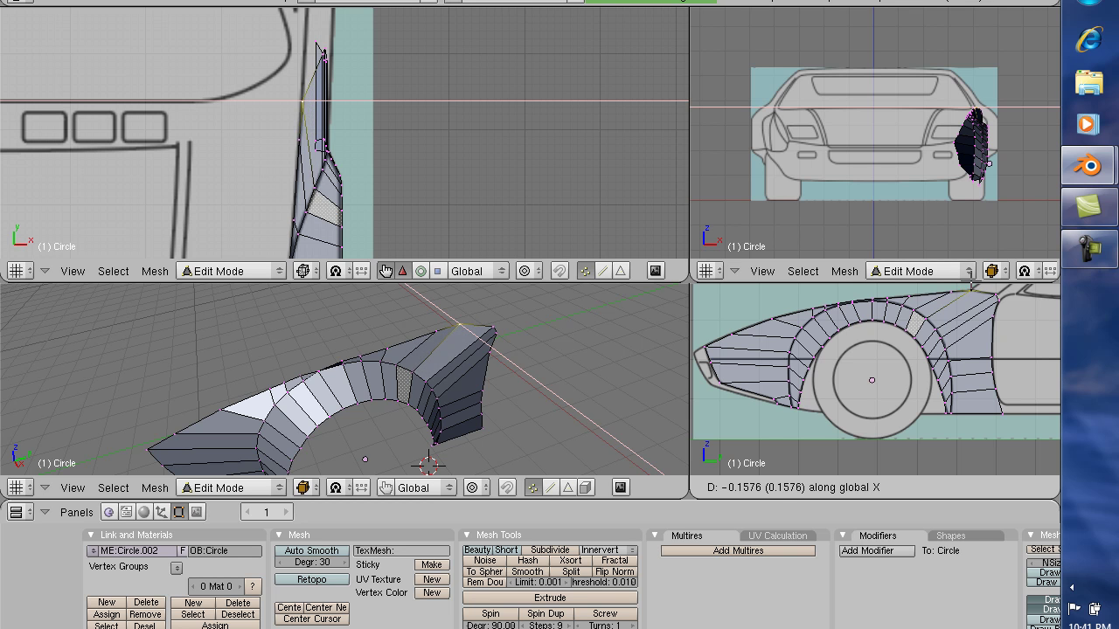
left_click(971, 286)
Move the fender's upper rear corner vertex inward about 0.24 along global X onto the inner body line.
right_click(997, 298)
right_click(996, 298)
key("g")
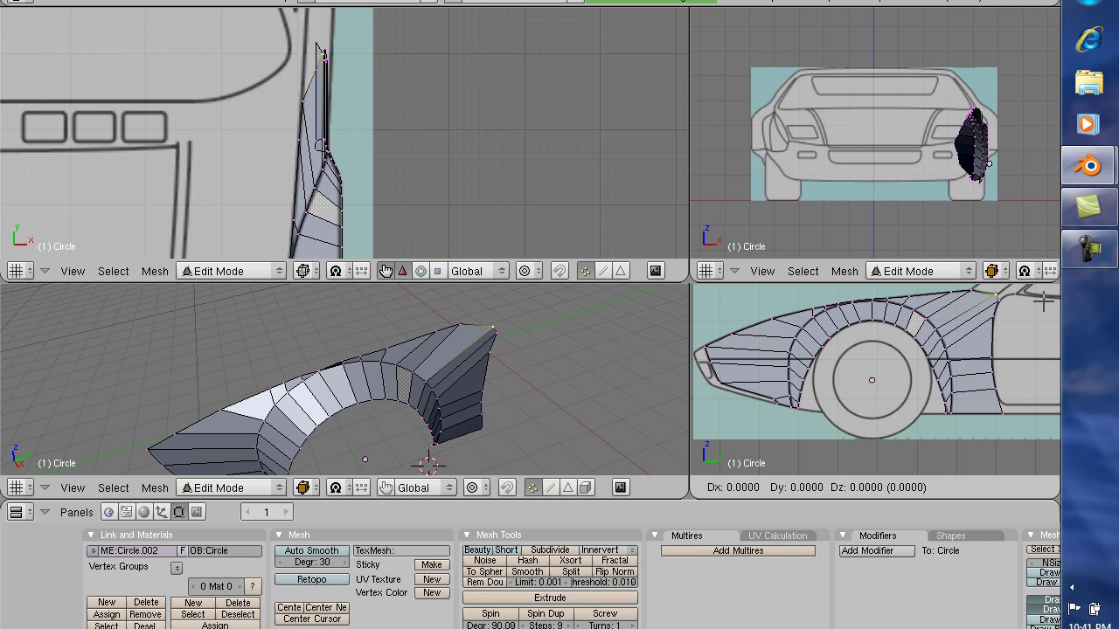
key("x")
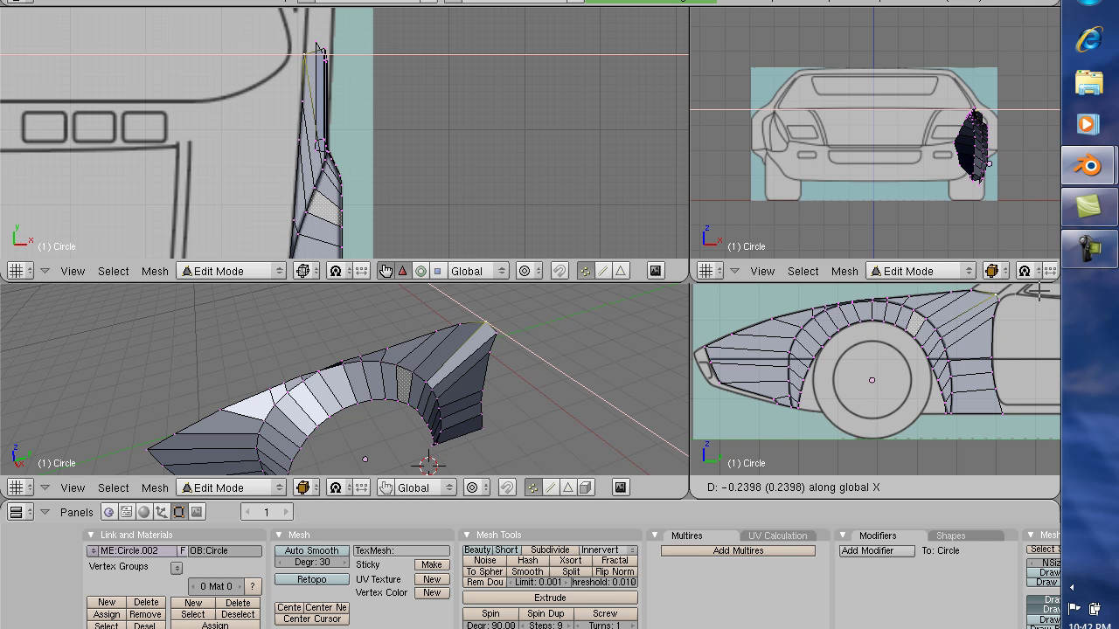
left_click(1039, 291)
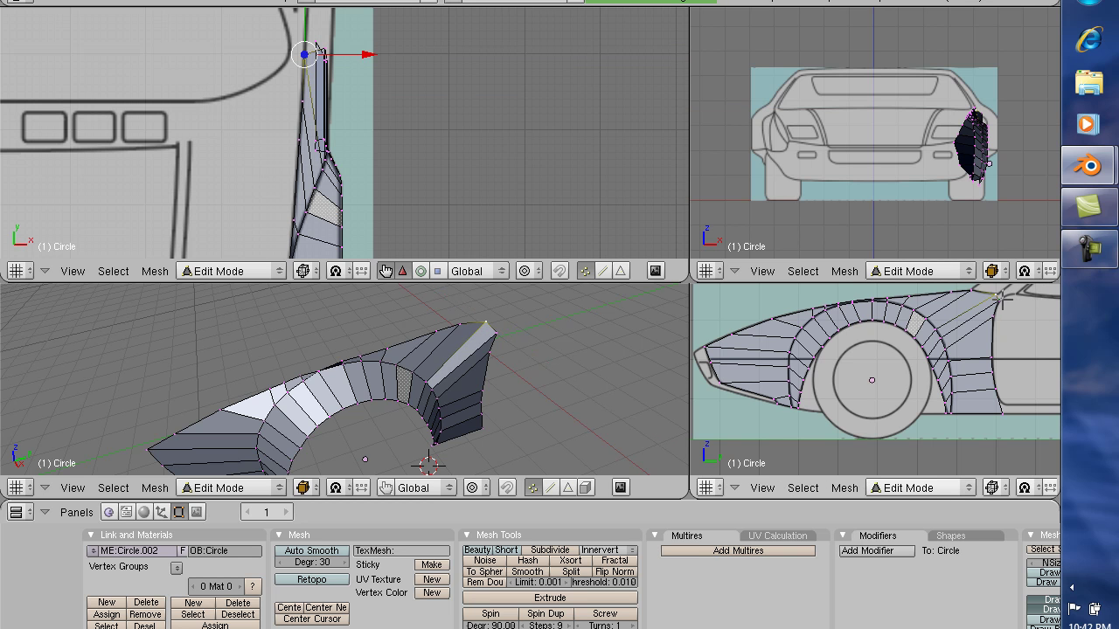
Move the two rear-edge vertices just below the upper rear corner inward along global X, by about 0.265 and 0.125.
right_click(999, 298)
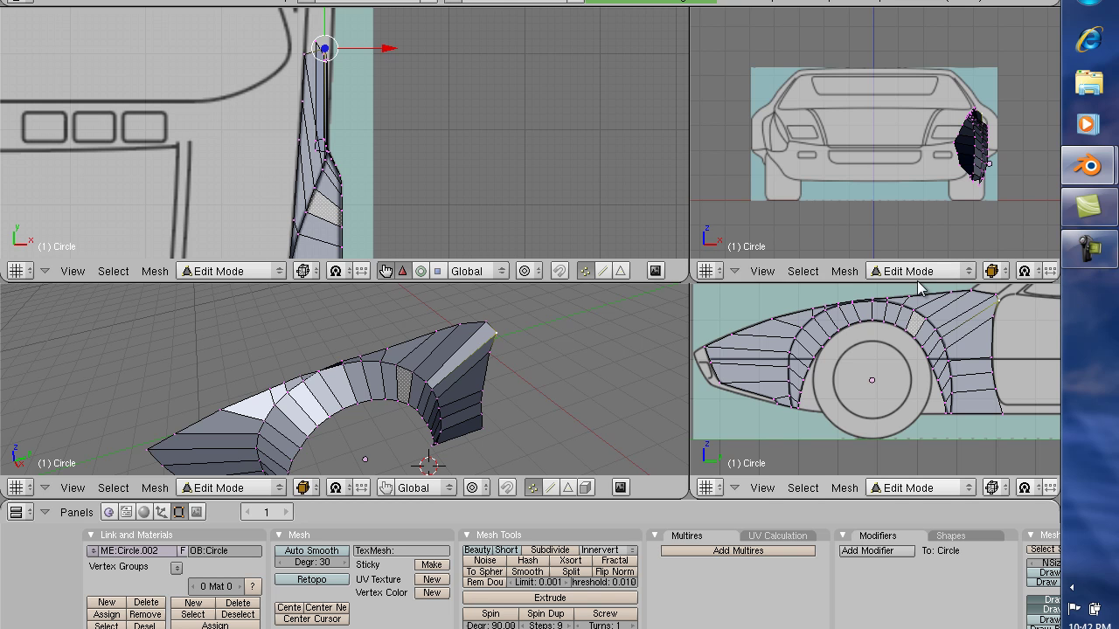
key("g")
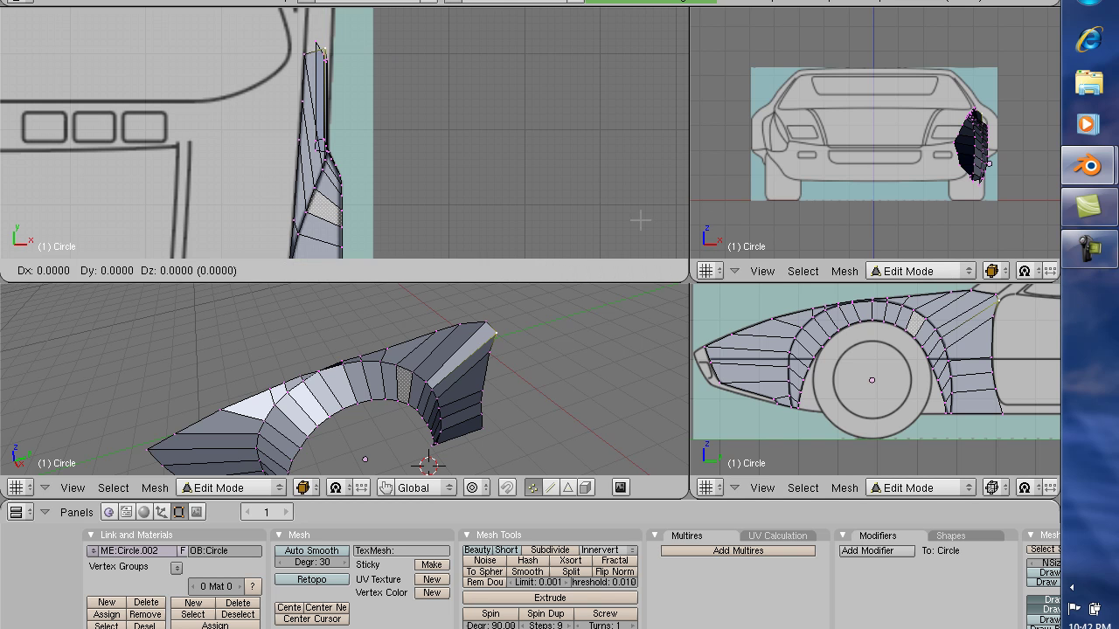
key("x")
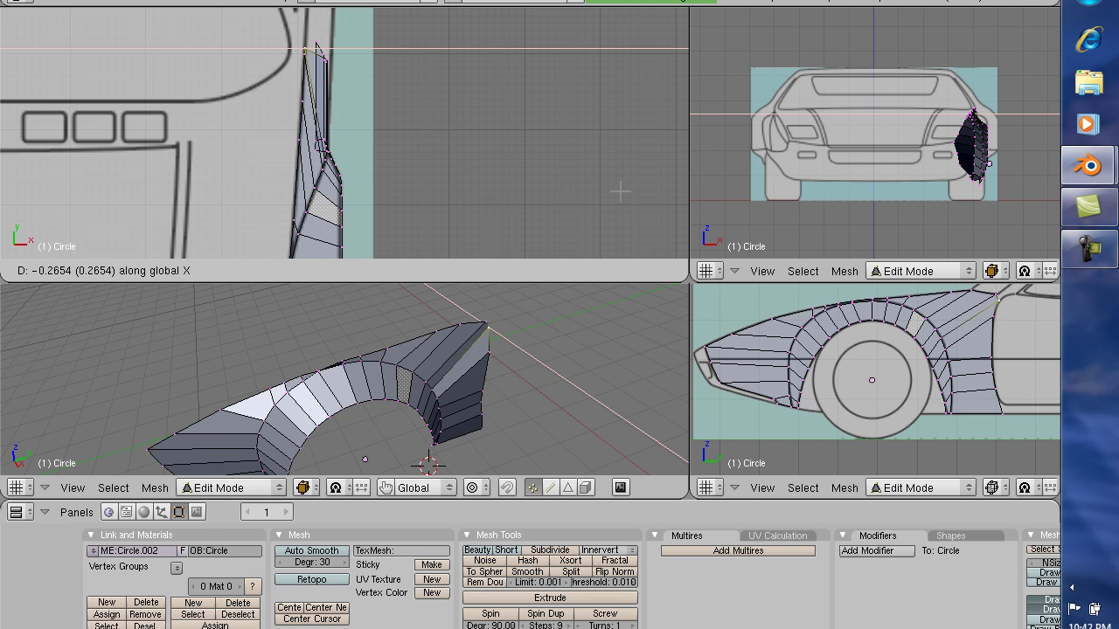
left_click(618, 187)
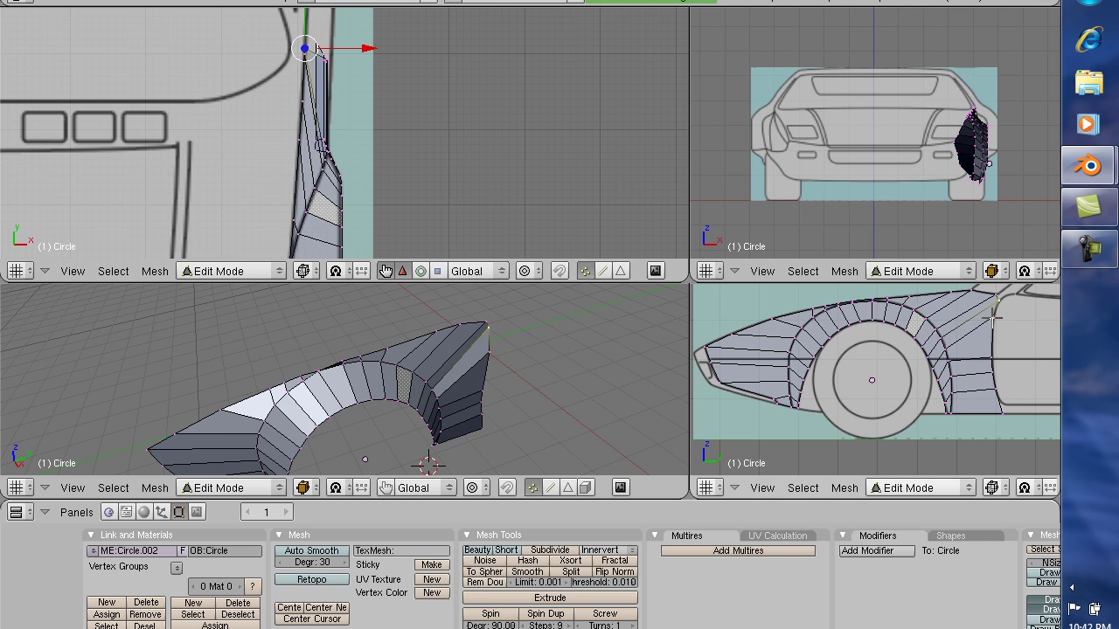
key("g")
key("x")
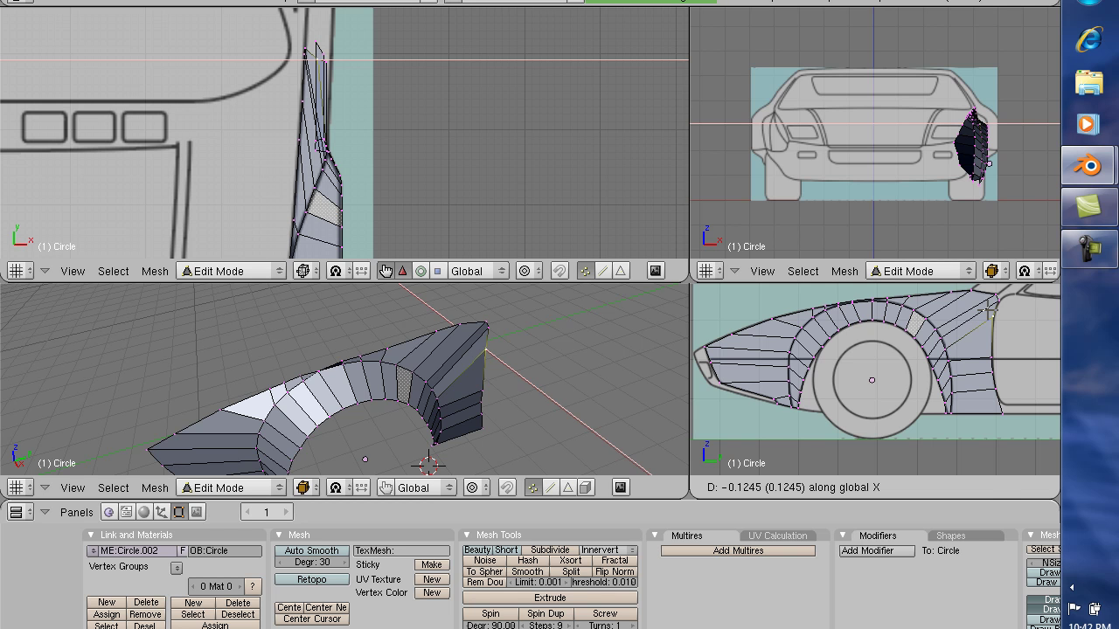
left_click(989, 311)
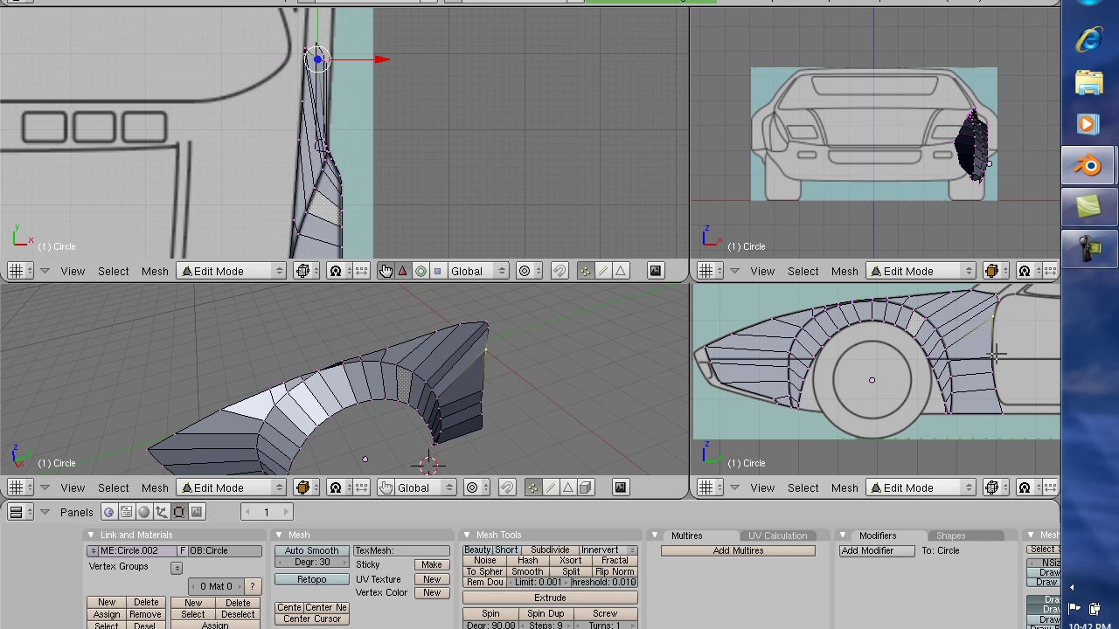
Move the rear-edge vertex at the door's crease line and the one below it slightly outward along global X toward the outer body line.
right_click(316, 46)
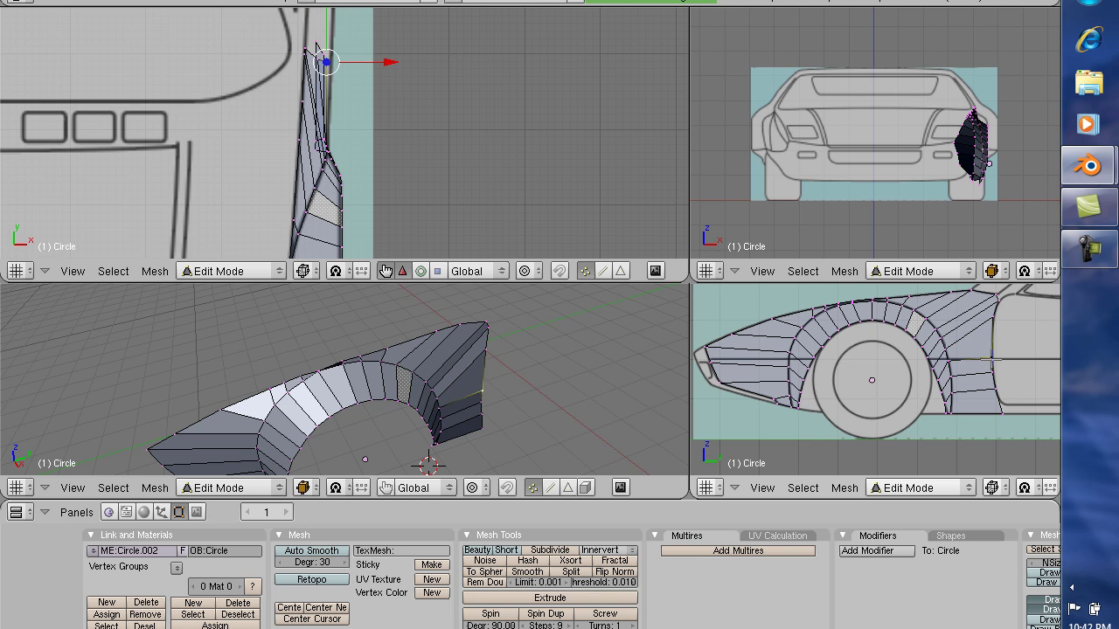
key("g")
key("x")
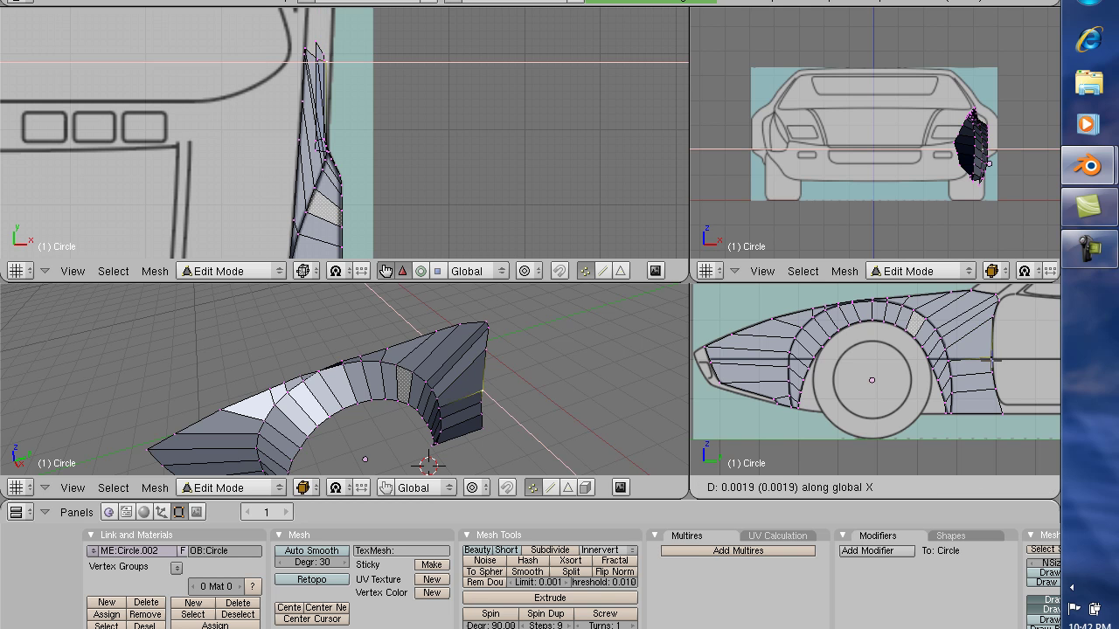
left_click(988, 363)
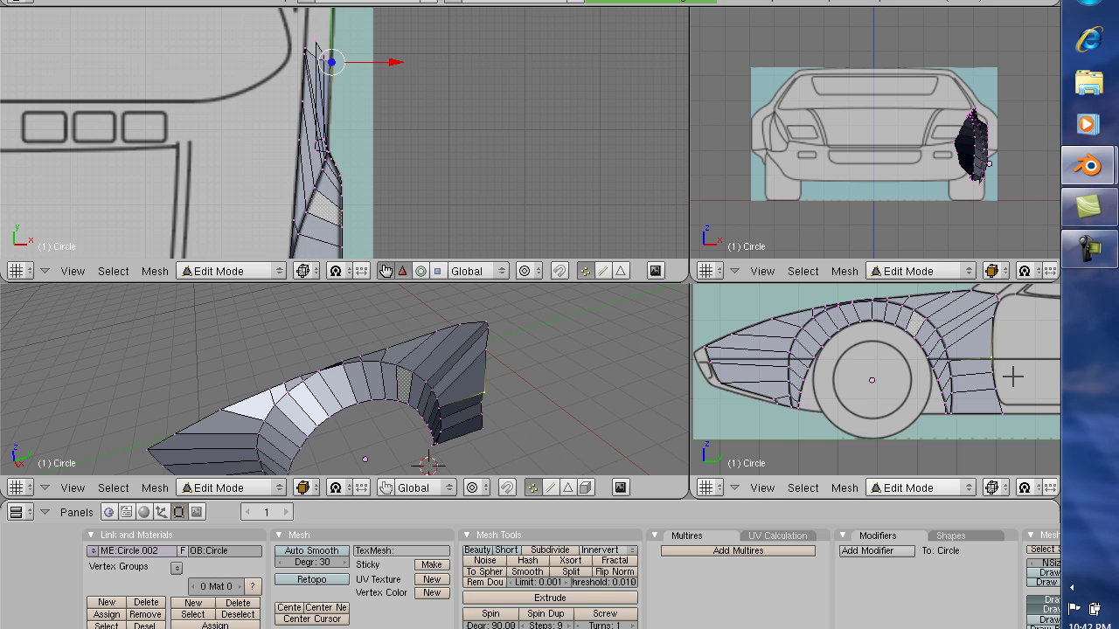
key("ctrl+z")
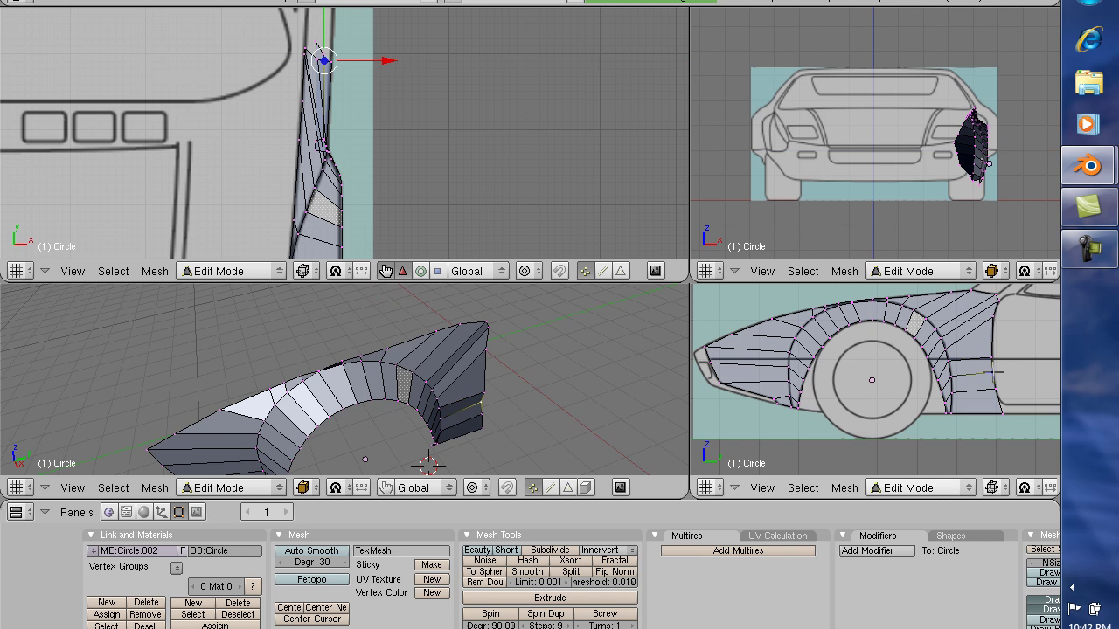
key("g")
key("x")
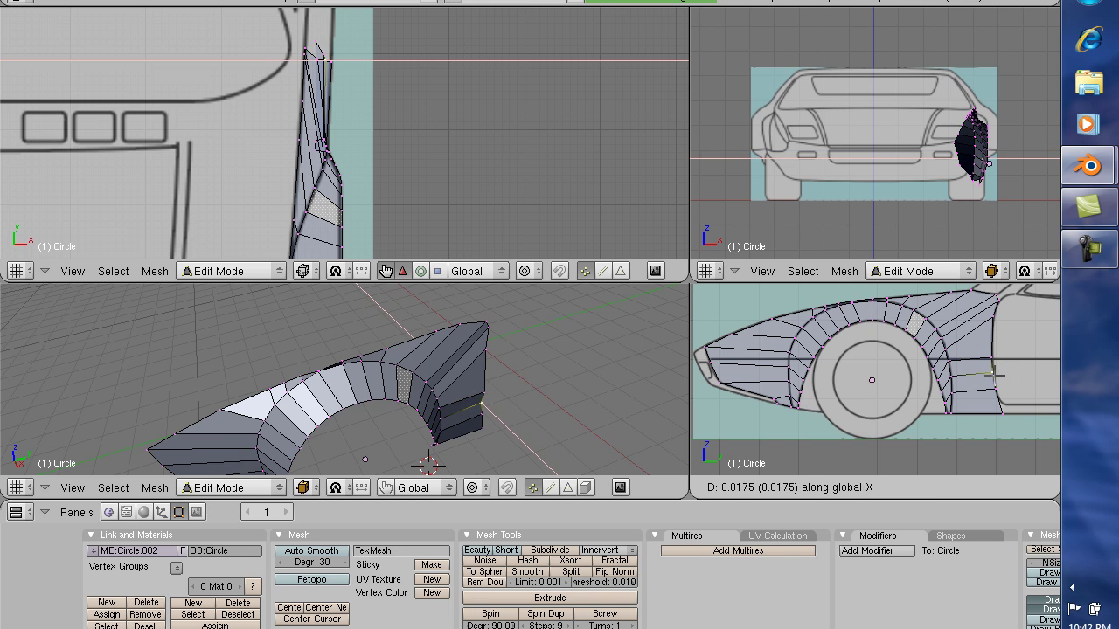
left_click(995, 376)
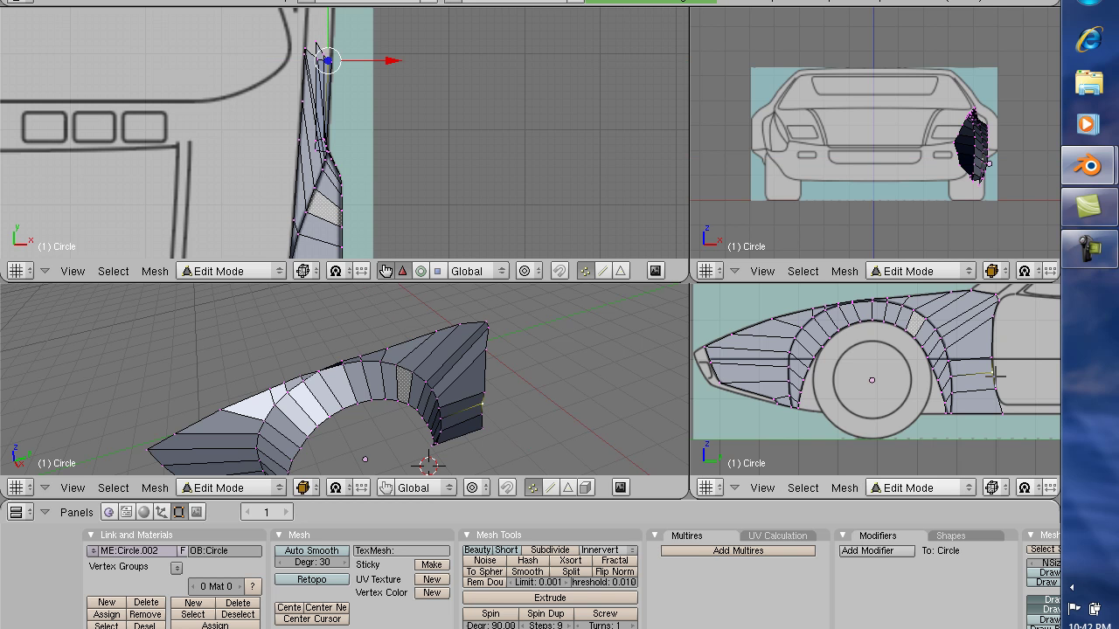
Move the rear-edge vertex above the bottom corner outward about 0.07 along global X, and the bottom rear corner vertex slightly outward along X.
right_click(997, 391)
key("g")
key("x")
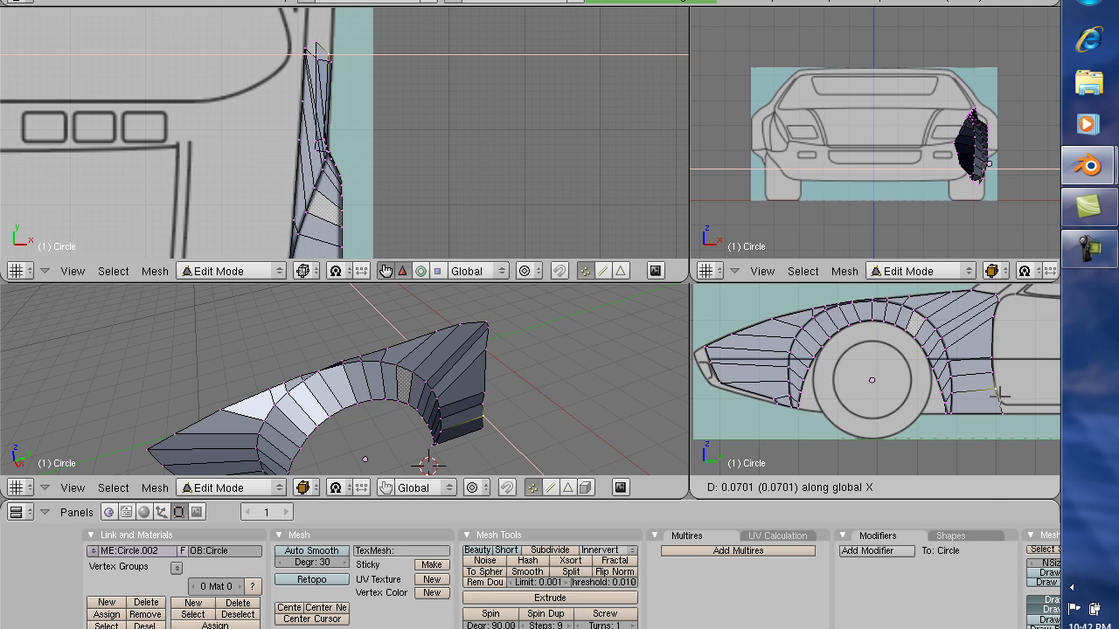
left_click(1002, 394)
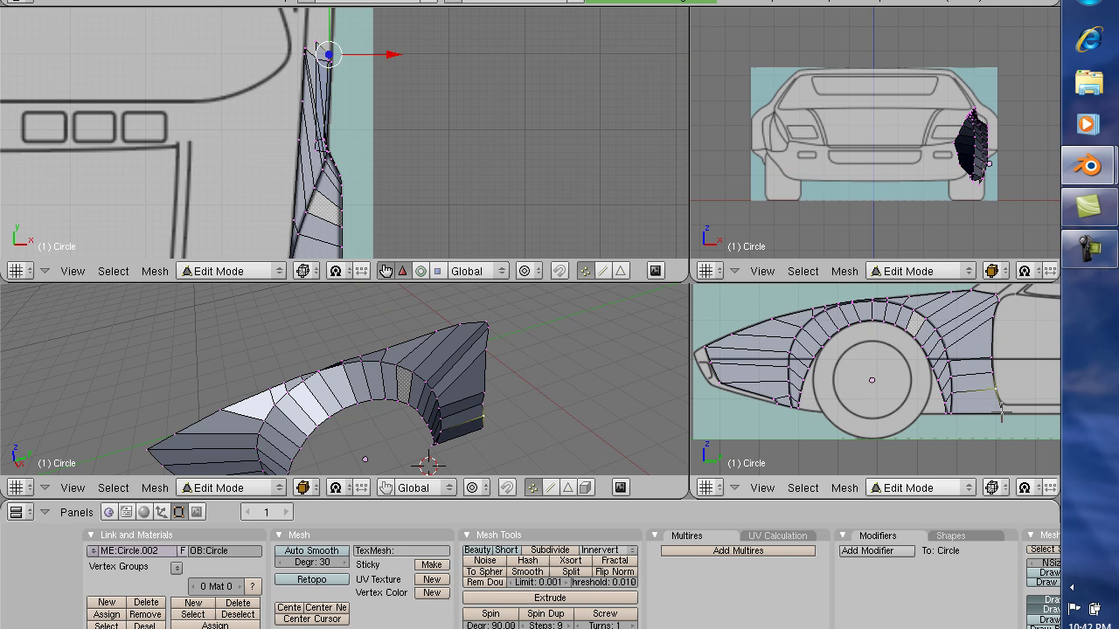
right_click(1002, 411)
key("g")
key("x")
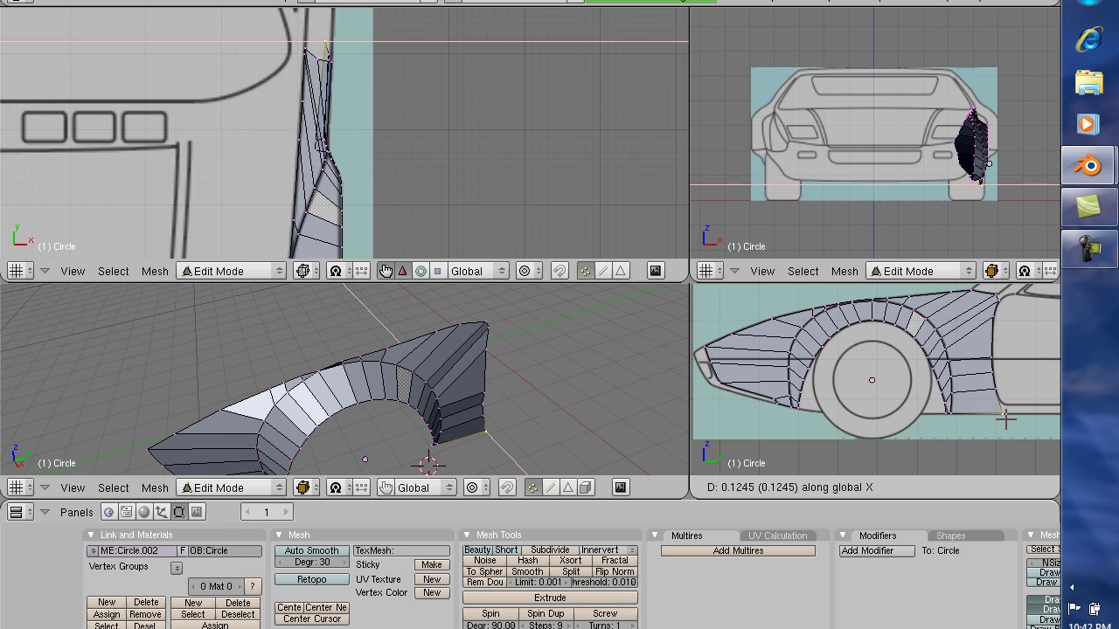
left_click(1004, 417)
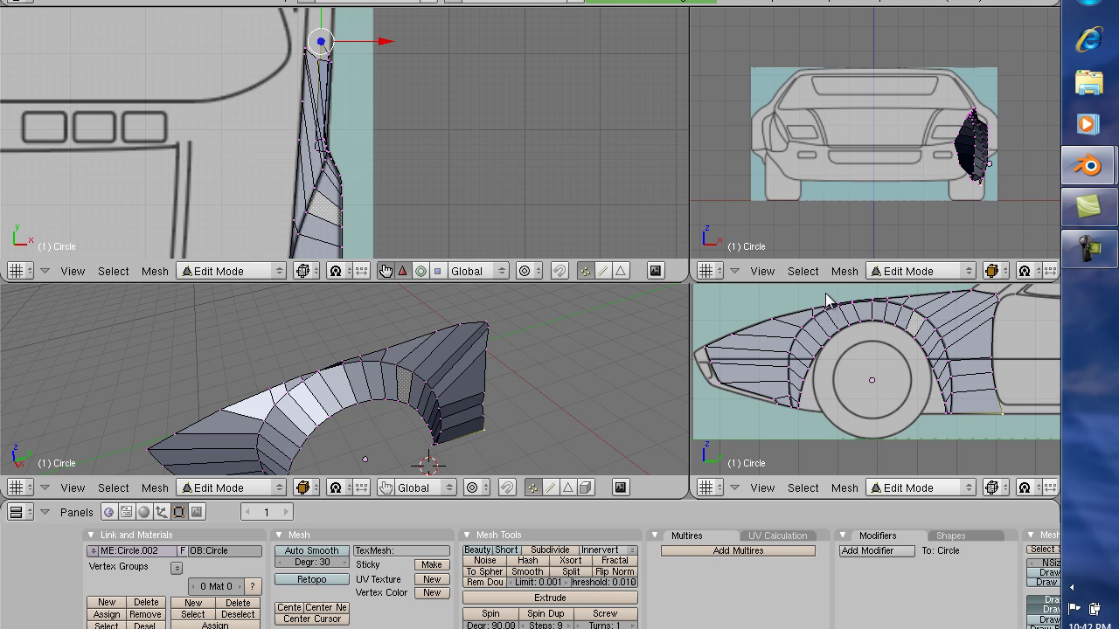
Enlarge the perspective and side viewports and move the upper-edge vertex above the wheel centre inward about 0.064 along global X.
left_click(534, 160)
left_click(596, 184)
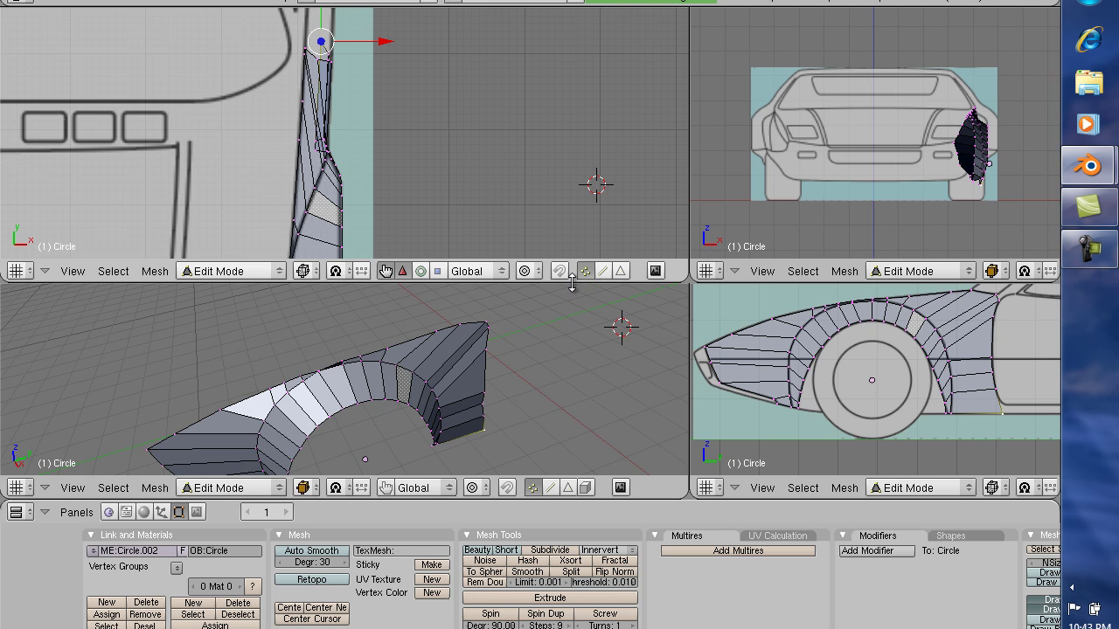
left_click_drag(573, 278, 589, 86)
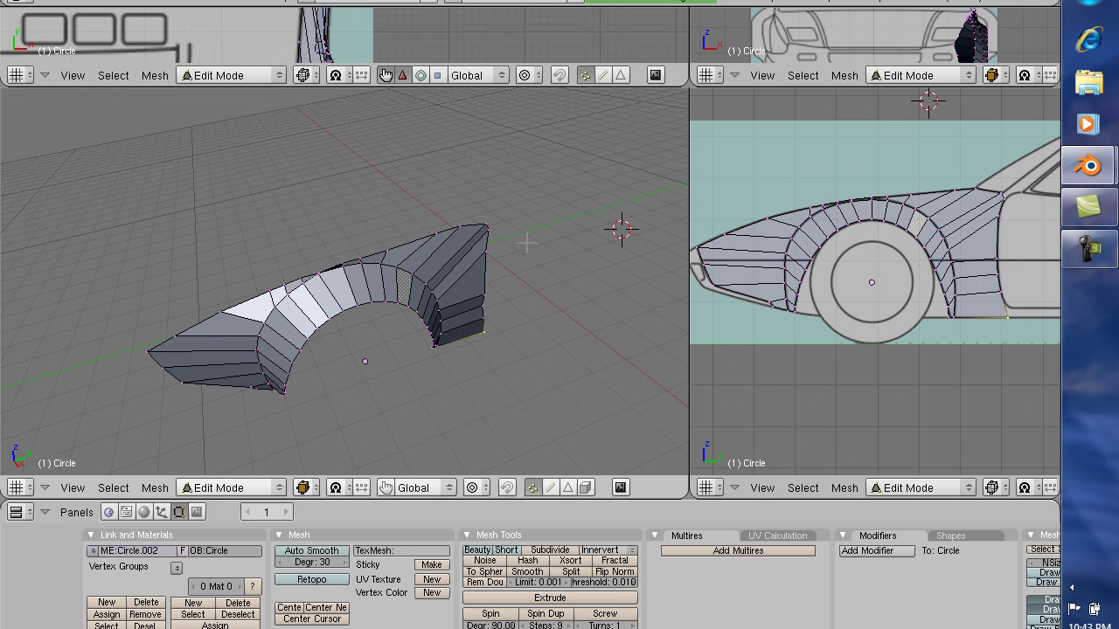
middle_click_drag(526, 243, 582, 227)
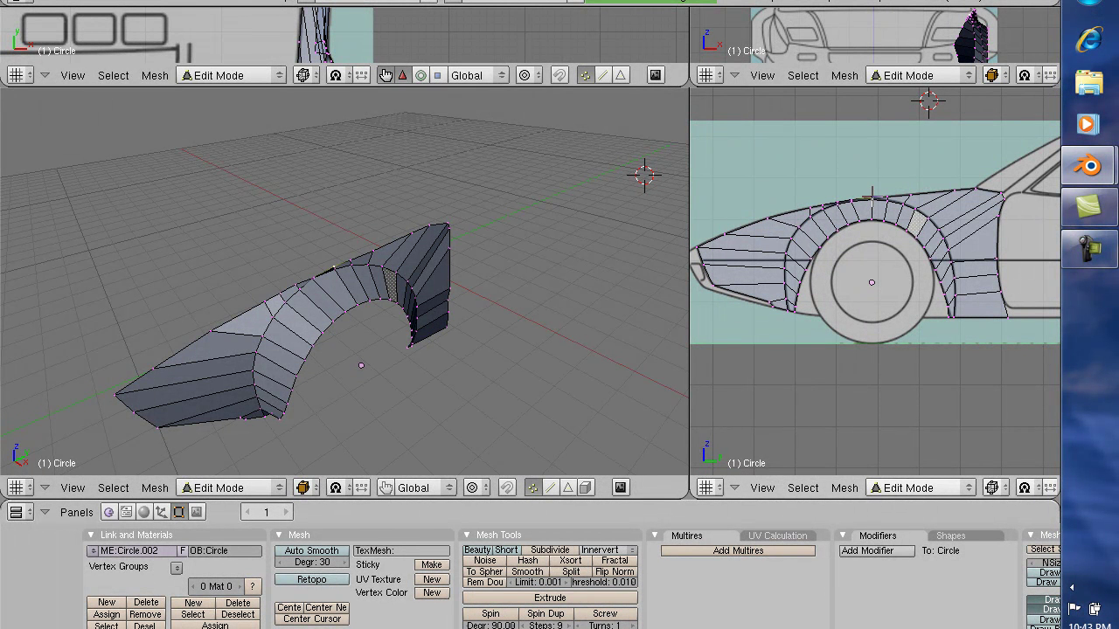
key("g")
key("x")
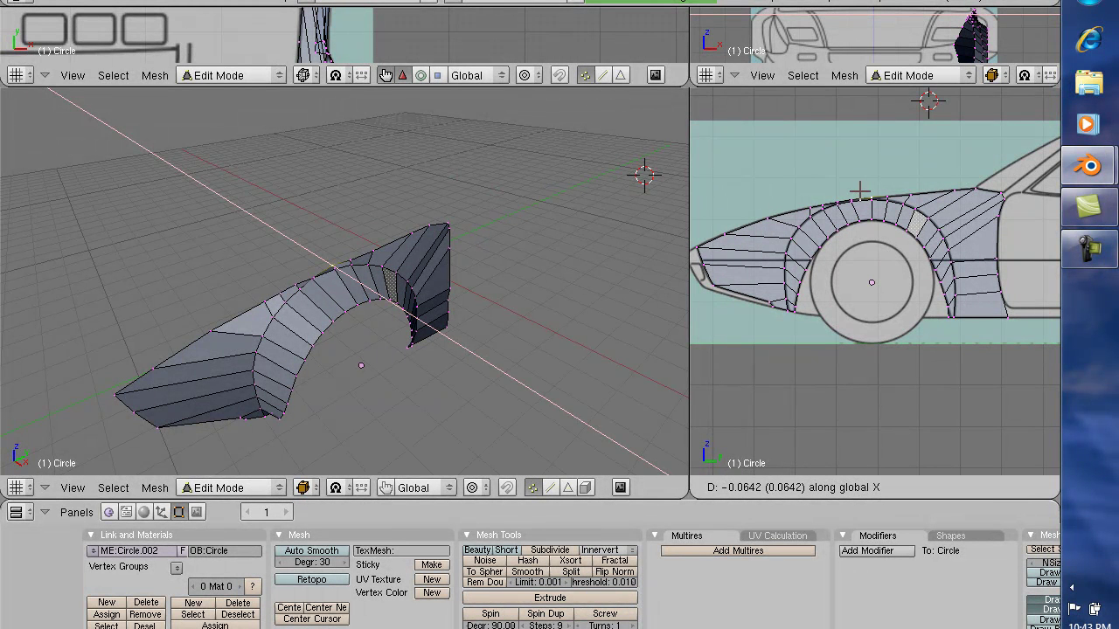
left_click(861, 190)
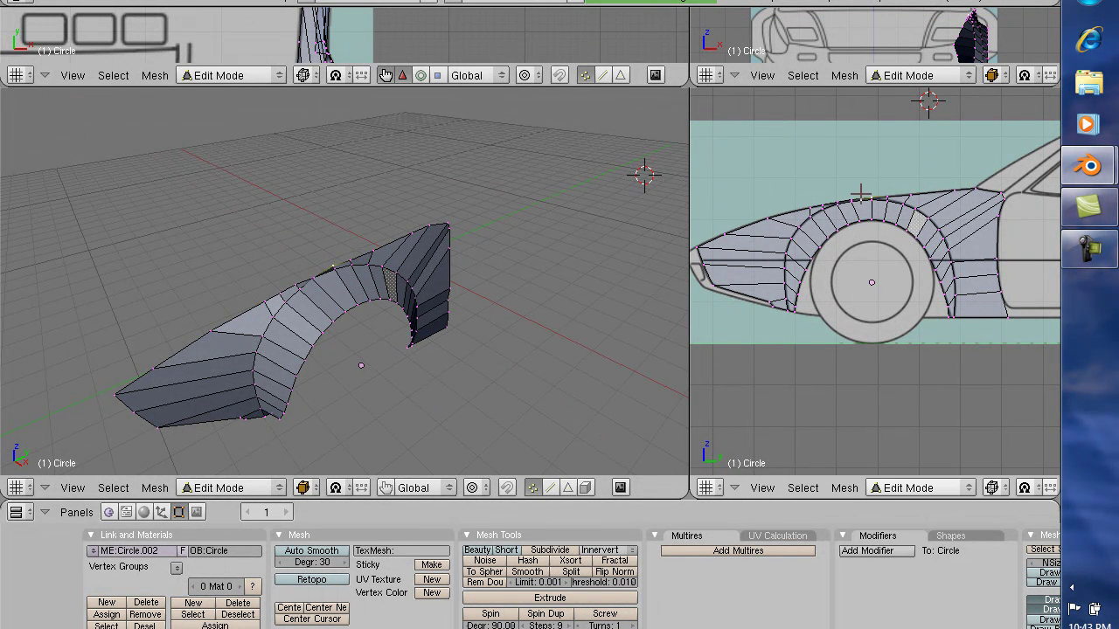
Fine-tune the upper-edge vertices above the wheel centre along global X, shifting the one slightly toward the nose inward about 0.037.
right_click(333, 265)
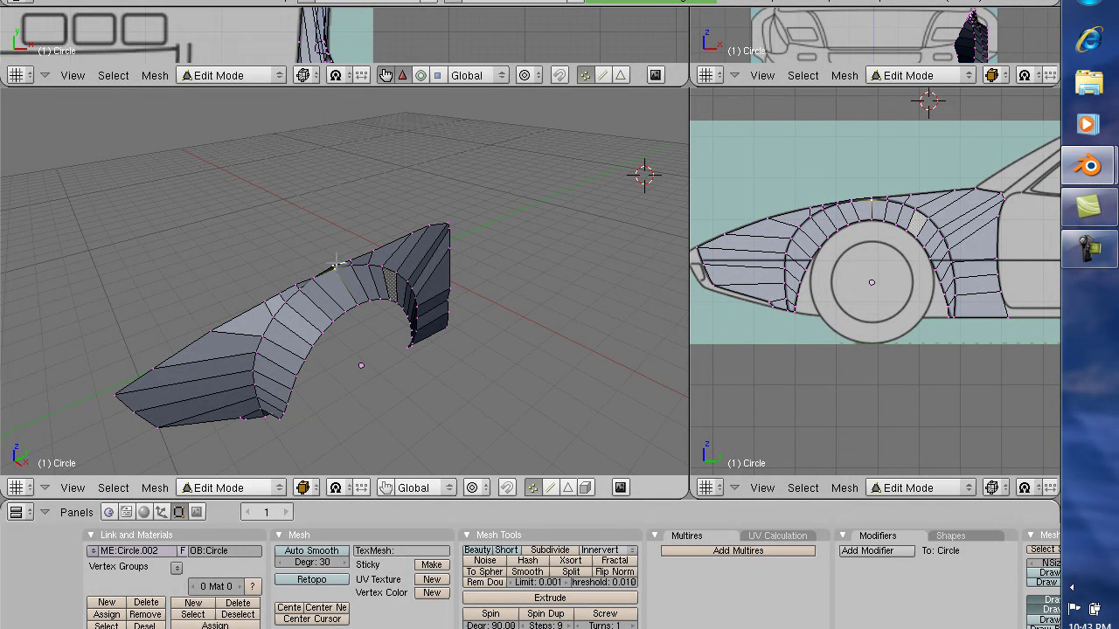
key("g")
key("x")
left_click(385, 267)
key("g")
key("x")
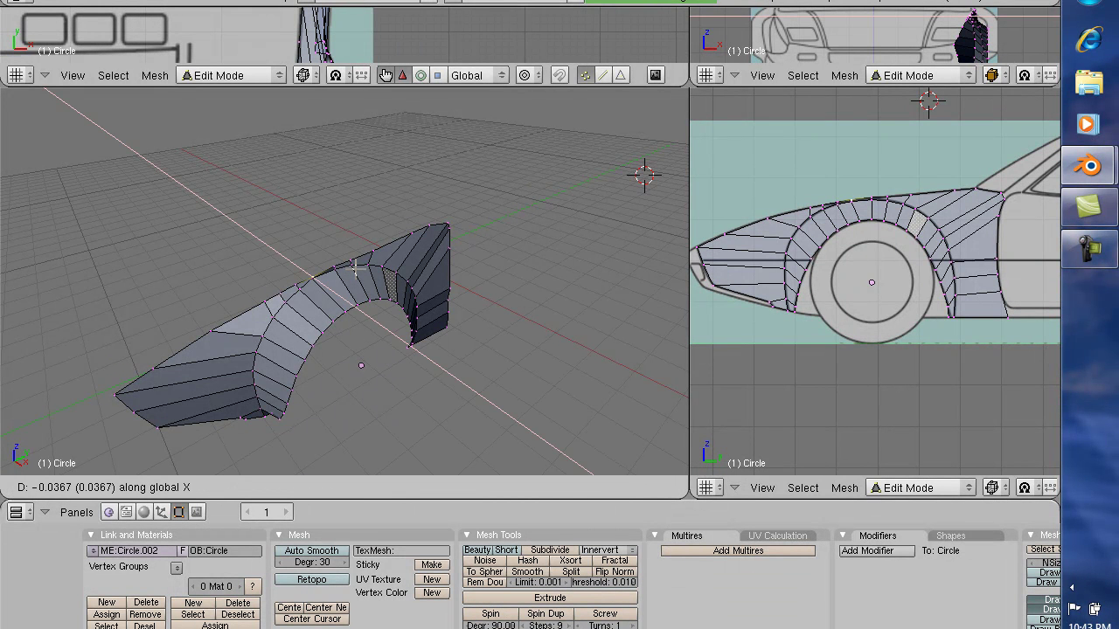
left_click(355, 269)
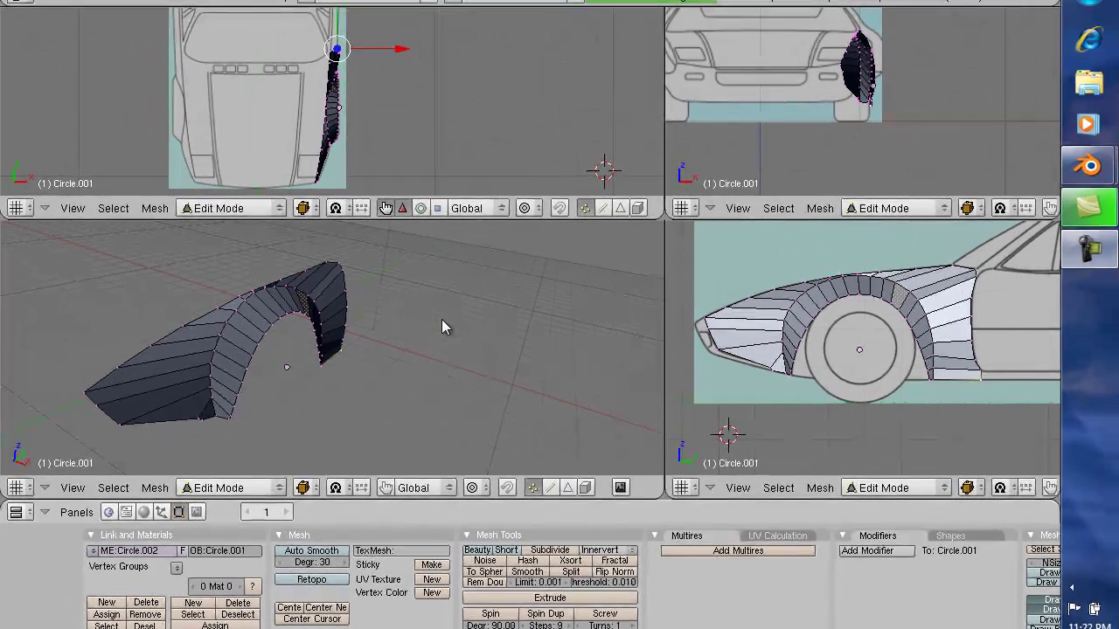
mouse_move(441, 319)
middle_mouse_down()
mouse_move(450, 317)
mouse_move(374, 274)
mouse_move(411, 385)
mouse_move(387, 344)
mouse_move(429, 330)
middle_mouse_up()
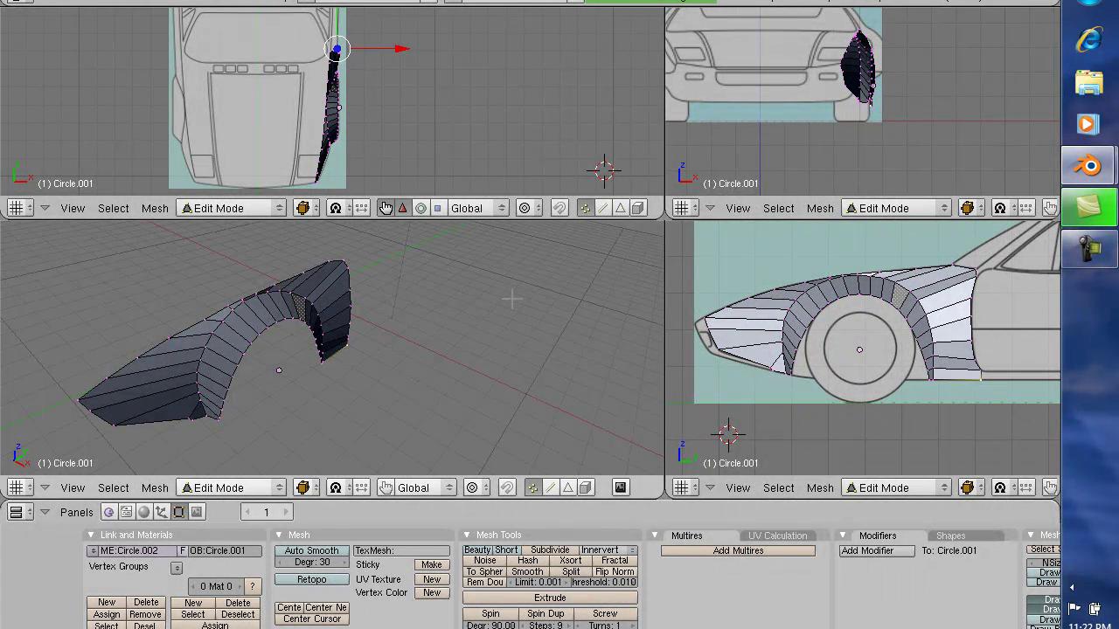
scroll(511, 299, "down", 2)
scroll(511, 299, "up", 2)
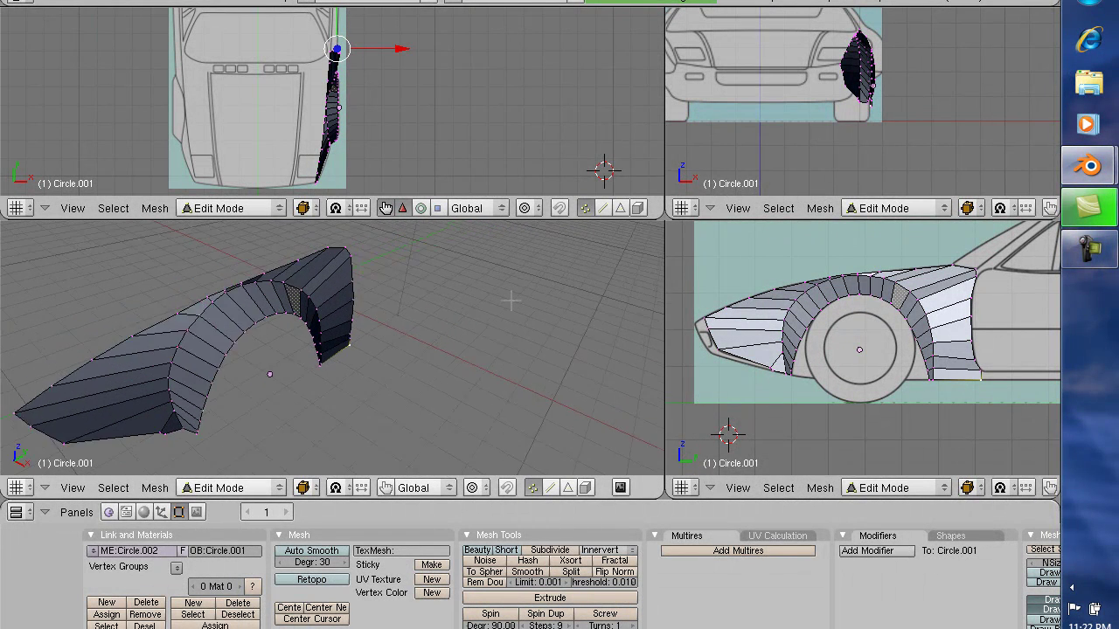
scroll(511, 299, "down", 1)
middle_click_drag(507, 302, 399, 341)
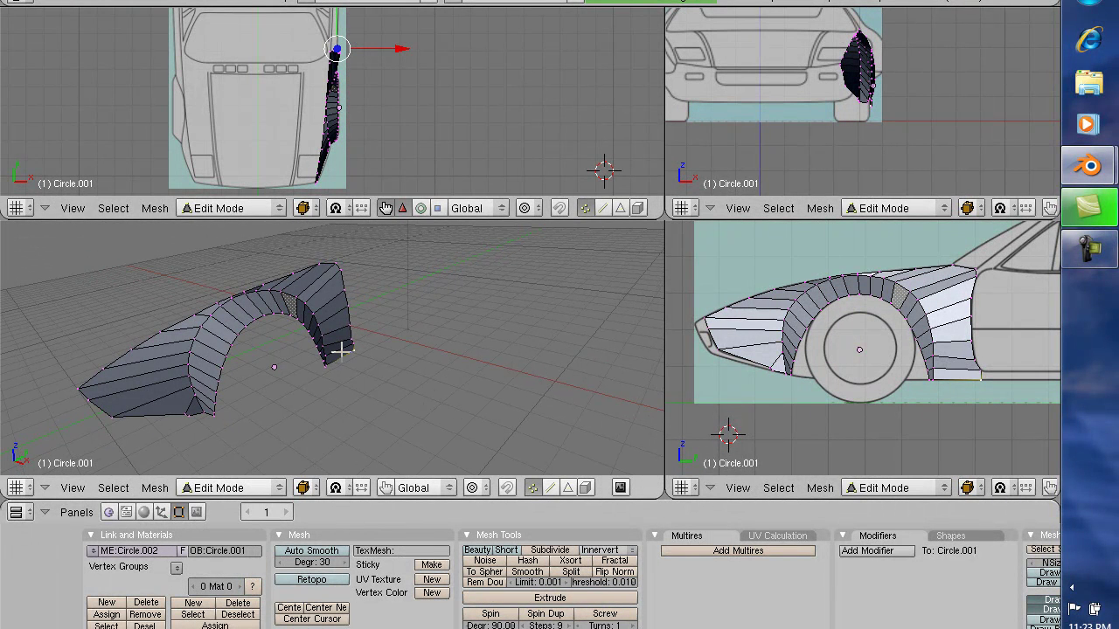